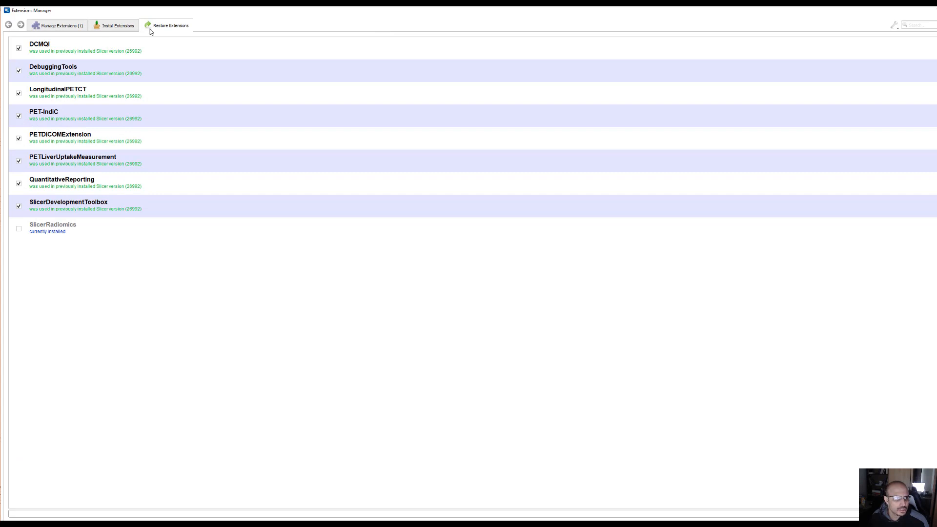
Search the installable extensions for "radiomics" to check SlicerRadiomics, and close the Extensions Manager
click(110, 27)
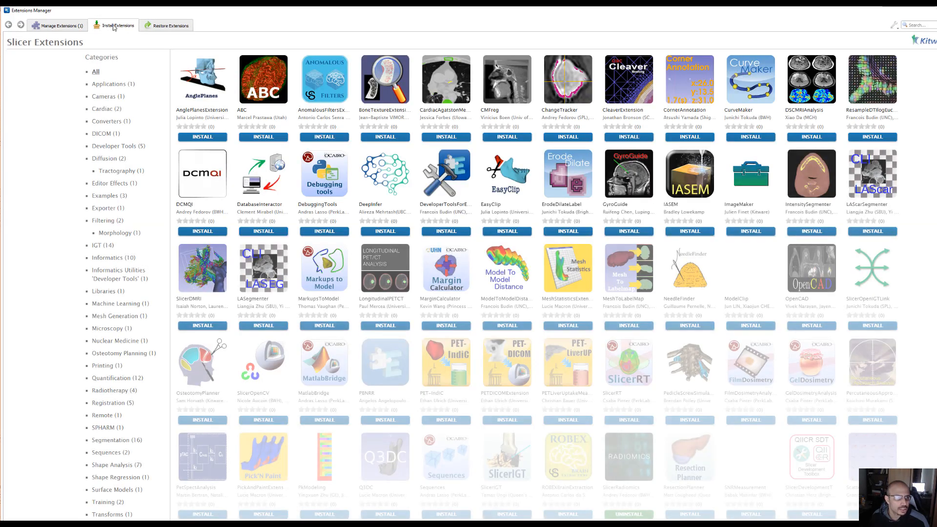
click(924, 25)
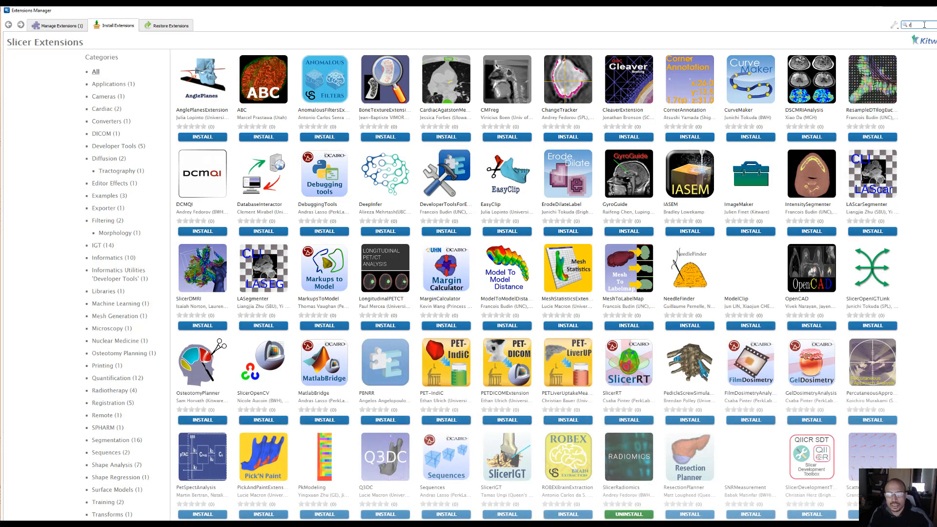
text(radiomics)
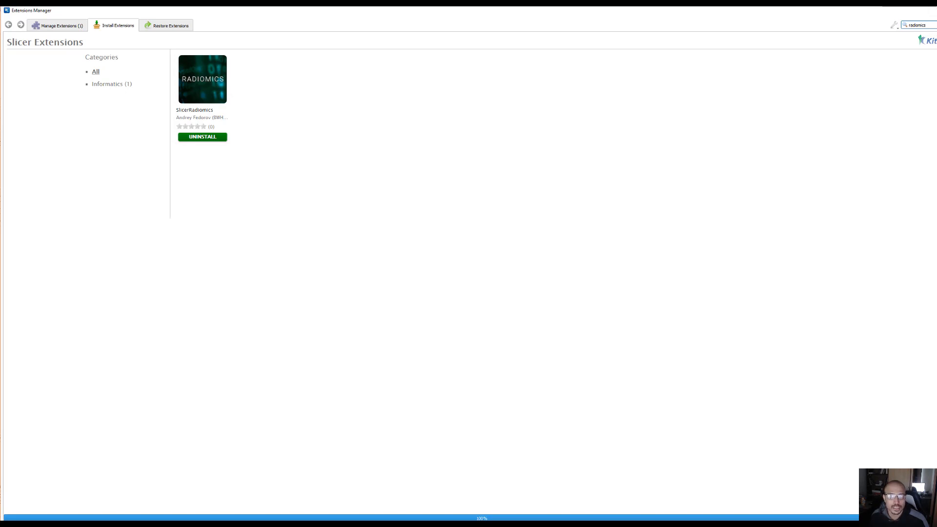
click(936, 9)
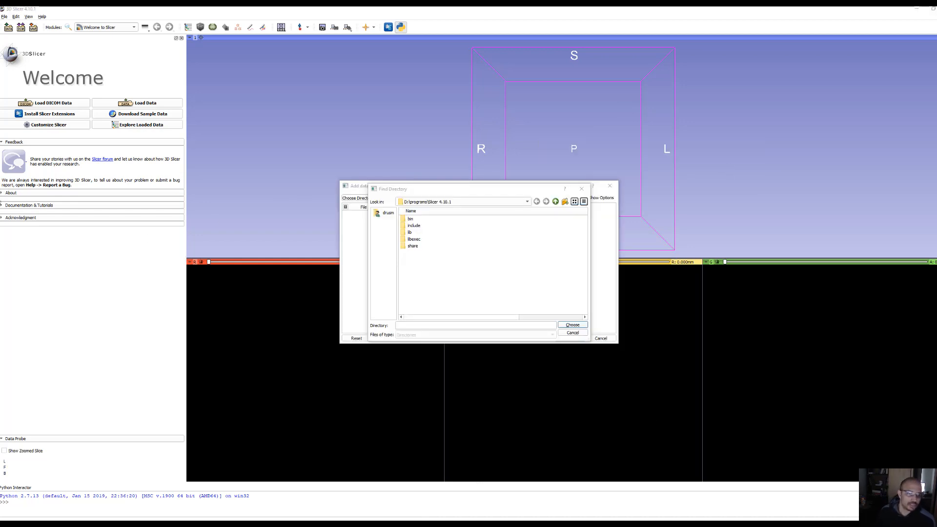
Load the whole AJ 48 PS directory from D:/Google Drive/RPLND into the scene
click(450, 202)
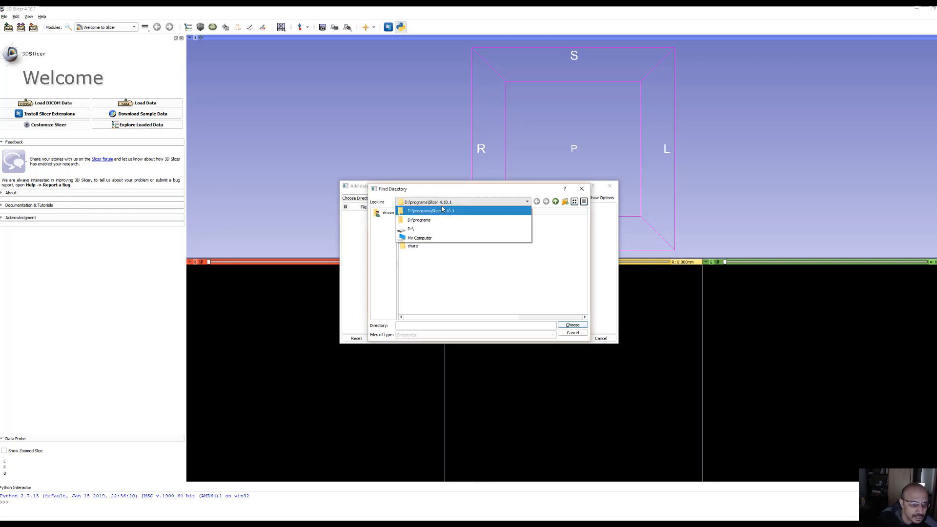
click(415, 229)
click(386, 214)
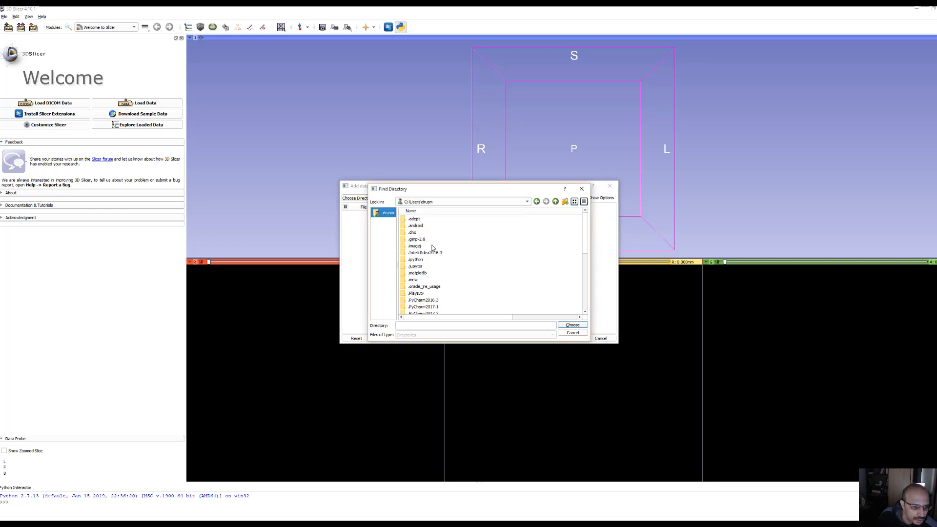
scroll(431, 245, down, 4)
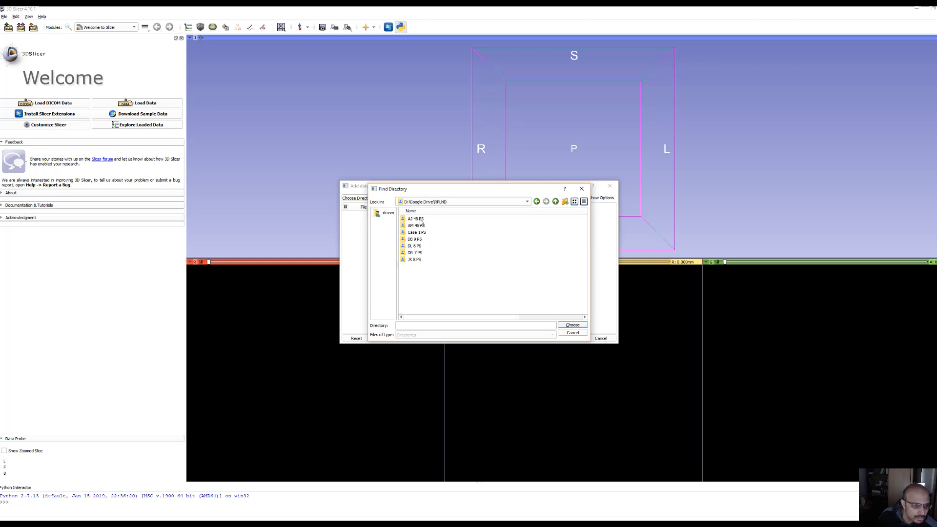
click(419, 219)
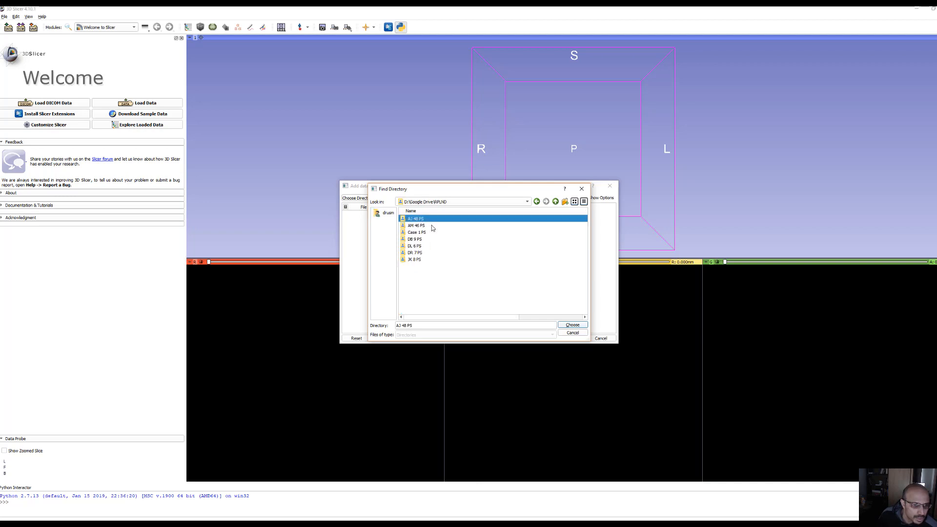
click(572, 325)
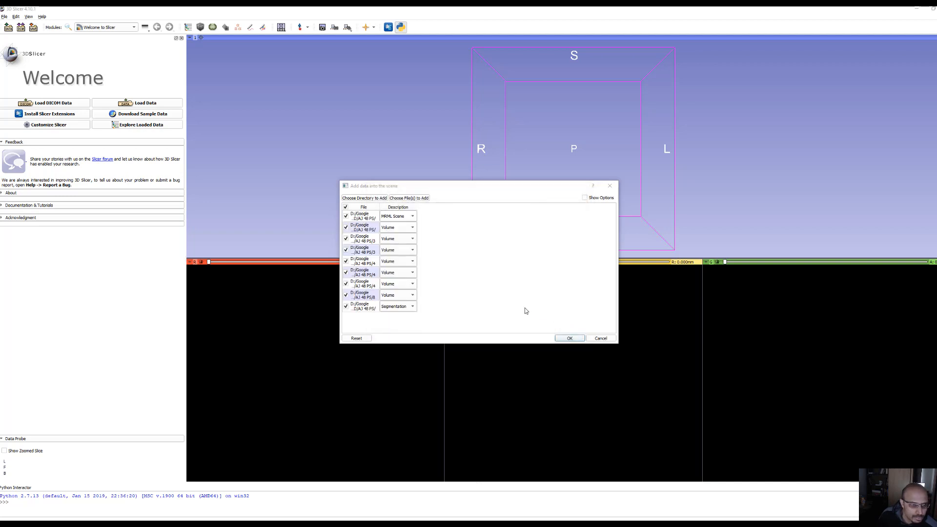
double_click(380, 205)
click(561, 338)
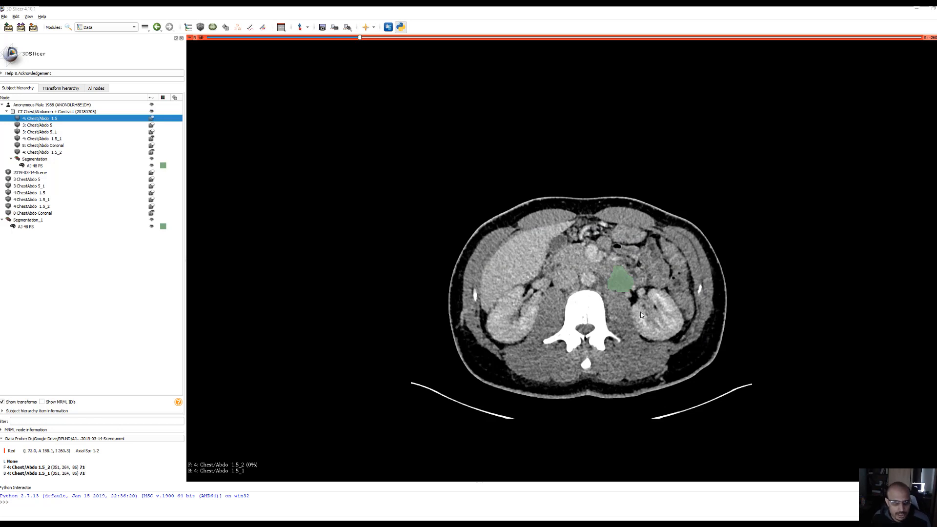
Check the green segment on the axial CT slices and open the Segmentations module
scroll(636, 331, up, 9)
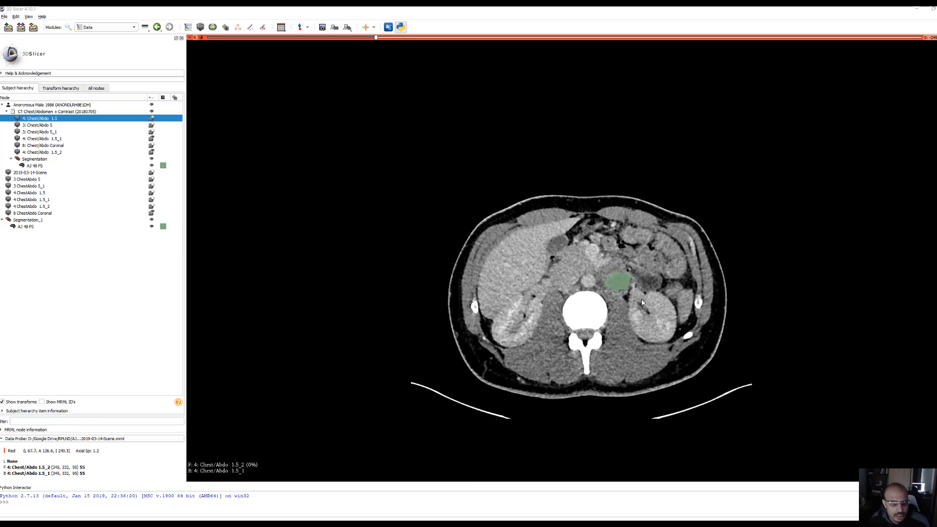
scroll(636, 301, up, 1)
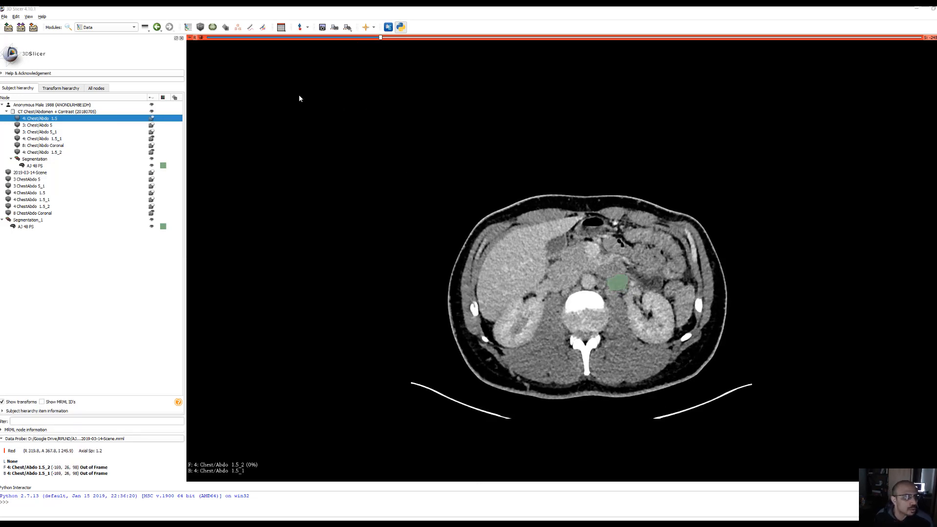
click(134, 28)
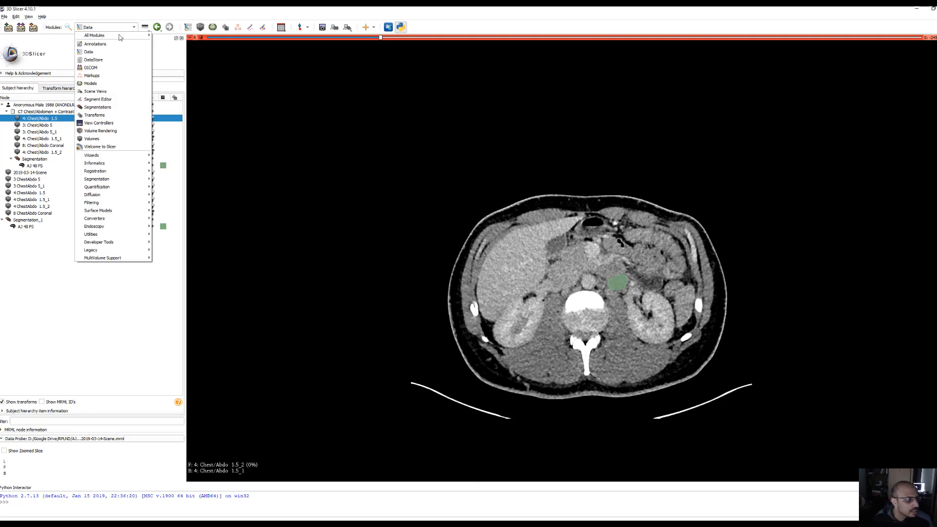
click(111, 107)
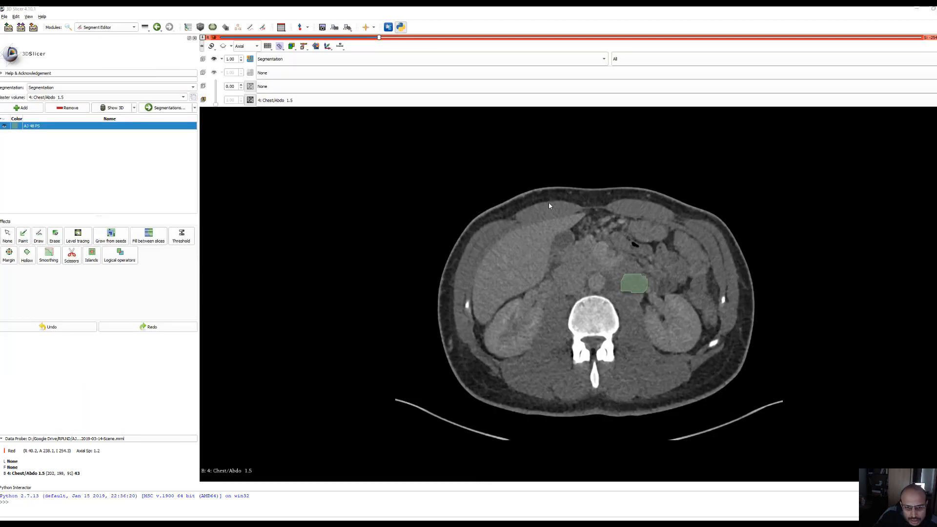
Examine the green segment's outline through the axial slices of 4: Chest/Abdo 1.5 in the Segment Editor, adjusting the image brightness and contrast
middle_drag(548, 203, 511, 215)
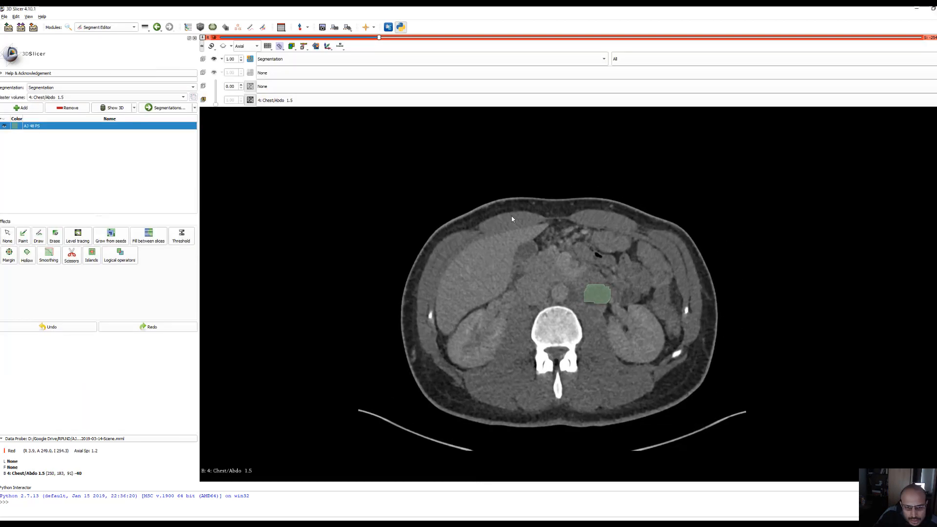
drag(511, 214, 527, 194)
scroll(513, 227, down, 5)
scroll(512, 244, down, 6)
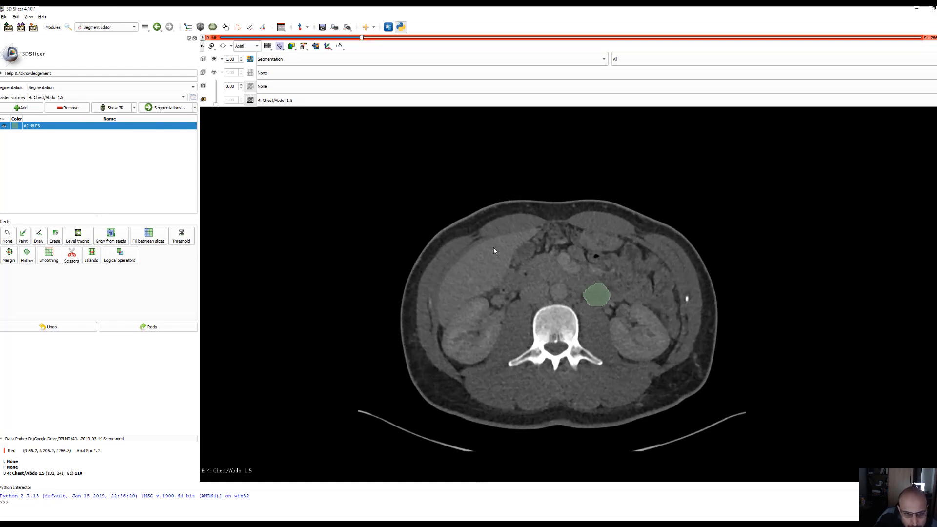
scroll(503, 271, up, 3)
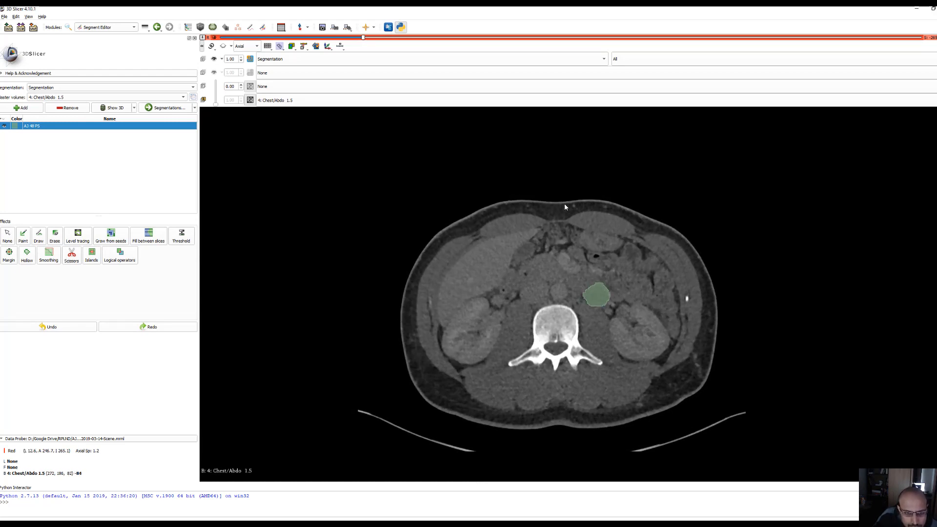
mouse_move(597, 224)
mouse_down()
mouse_move(566, 211)
mouse_move(586, 232)
mouse_up()
scroll(578, 268, down, 7)
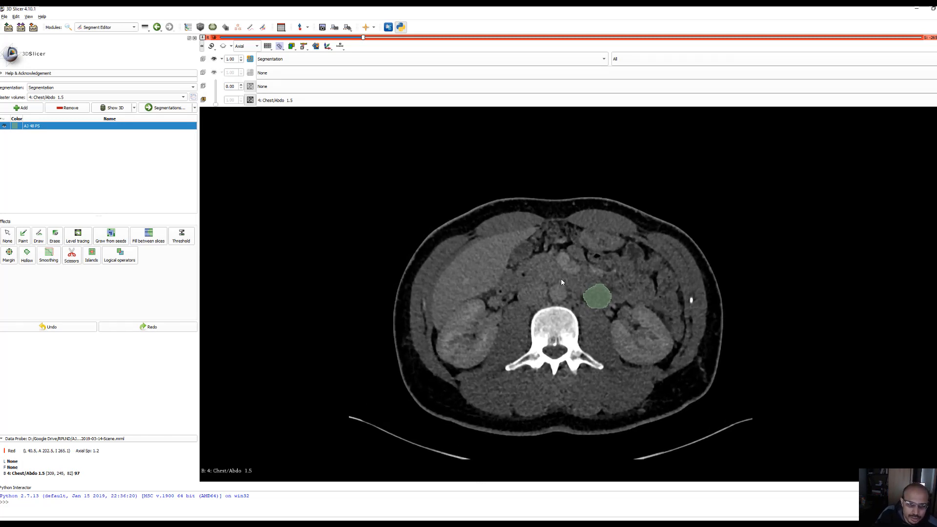
scroll(580, 269, up, 10)
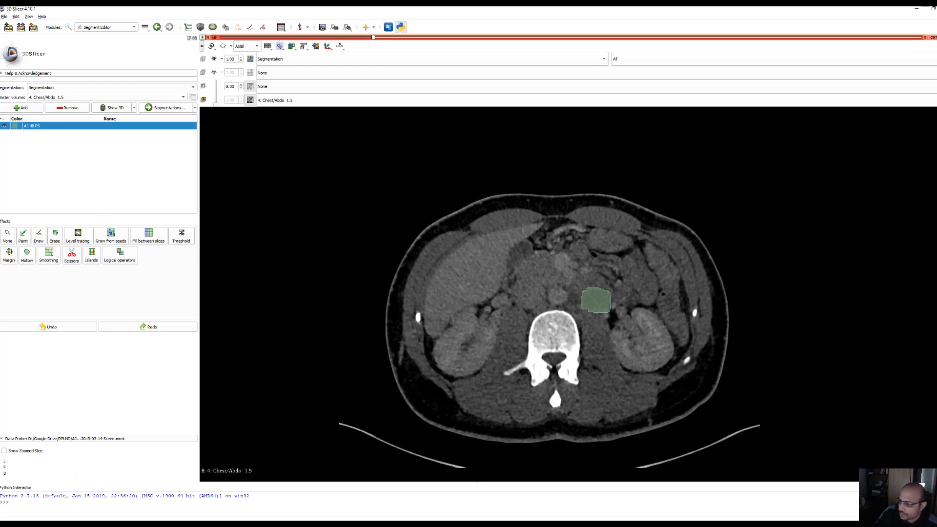
Find and open the Radiomics module and choose Segmentation as the input regions
click(67, 29)
text(radio)
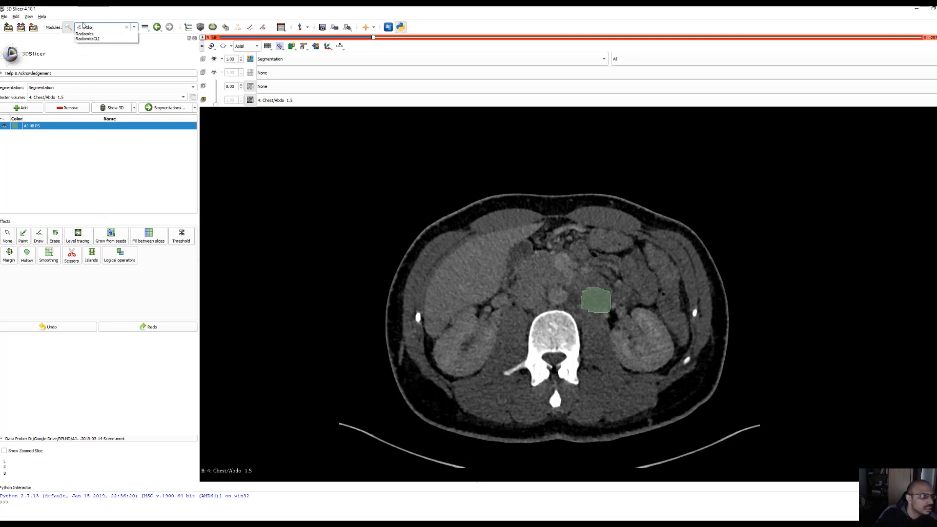
click(84, 34)
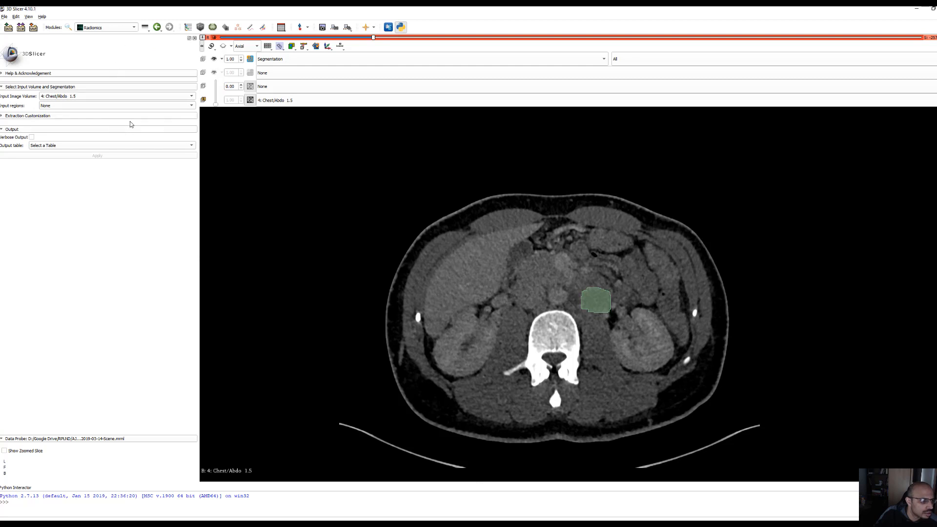
click(118, 106)
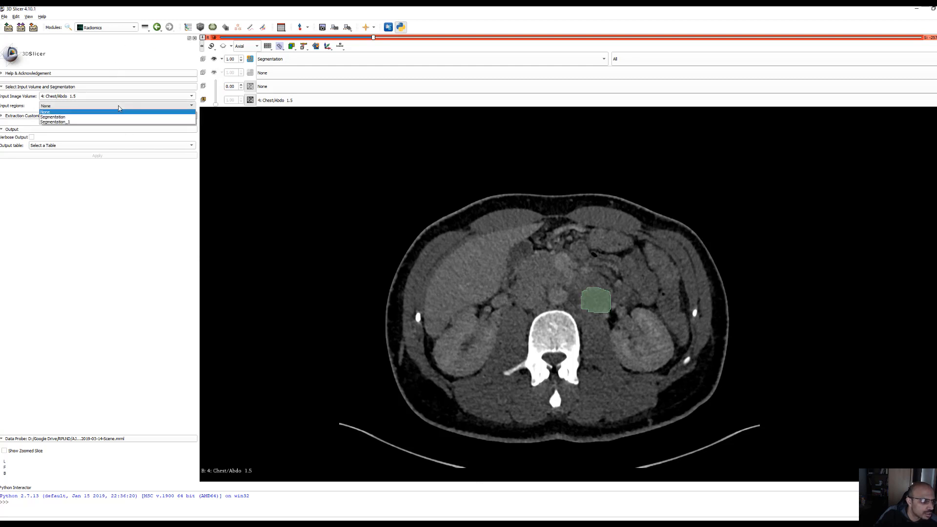
click(113, 117)
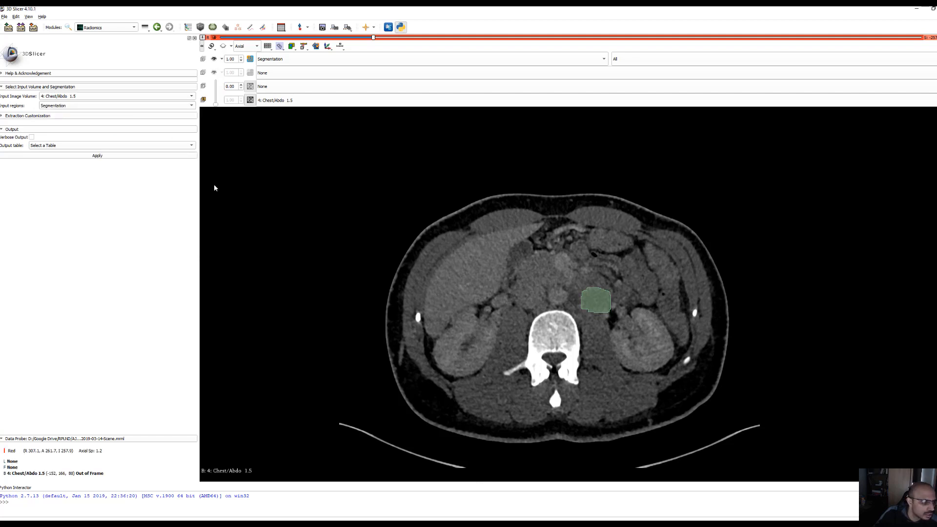
Enable all feature classes under the manual extraction customization and set the bin width to 64
click(5, 116)
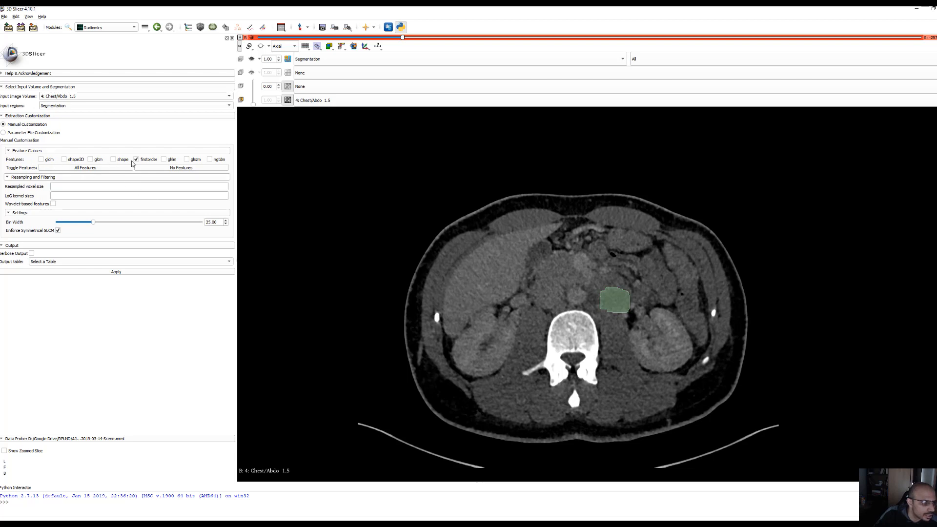
click(94, 169)
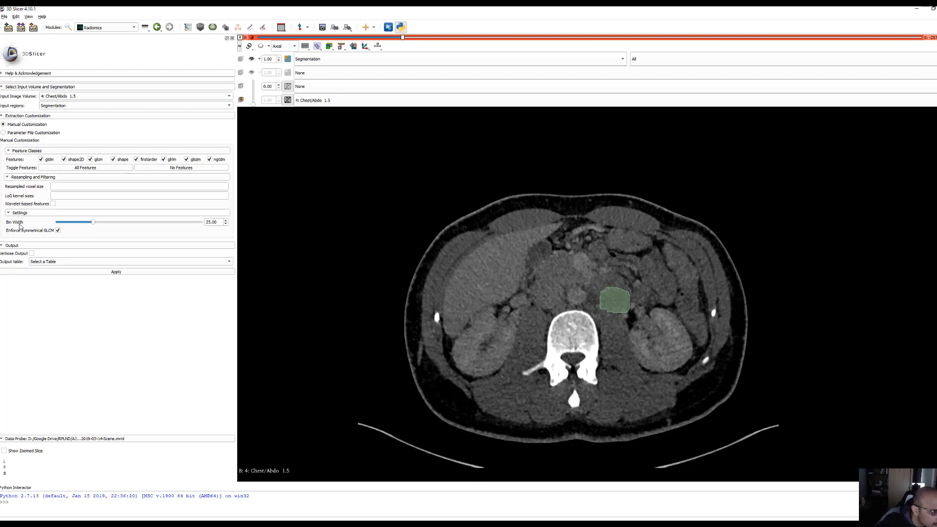
click(209, 222)
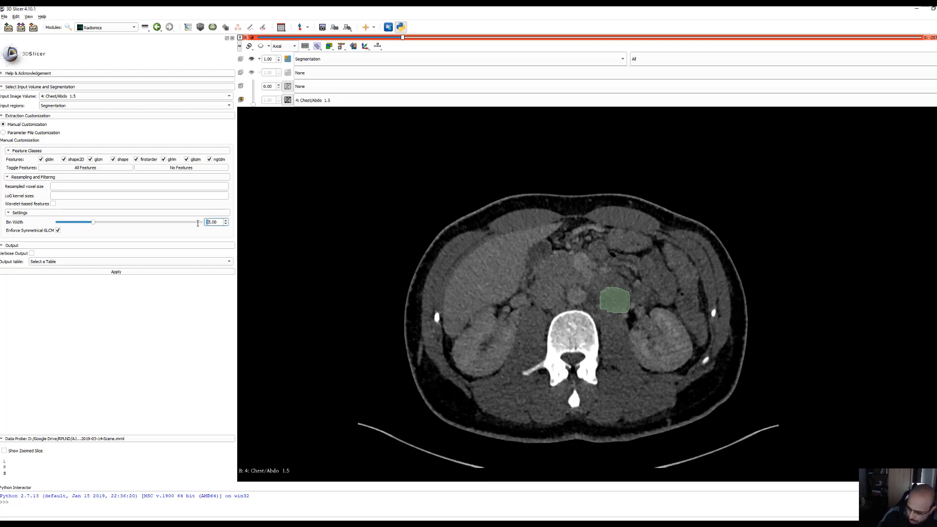
key(Delete)
key(Delete)
text(64)
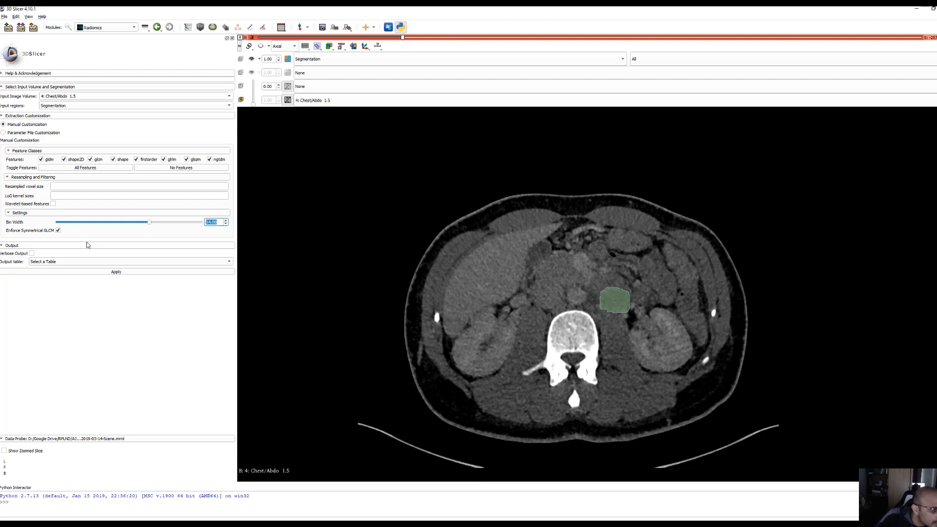
Set the resampled voxel size to 2,2,2 and run the radiomics feature extraction
click(54, 186)
text(2,2,2)
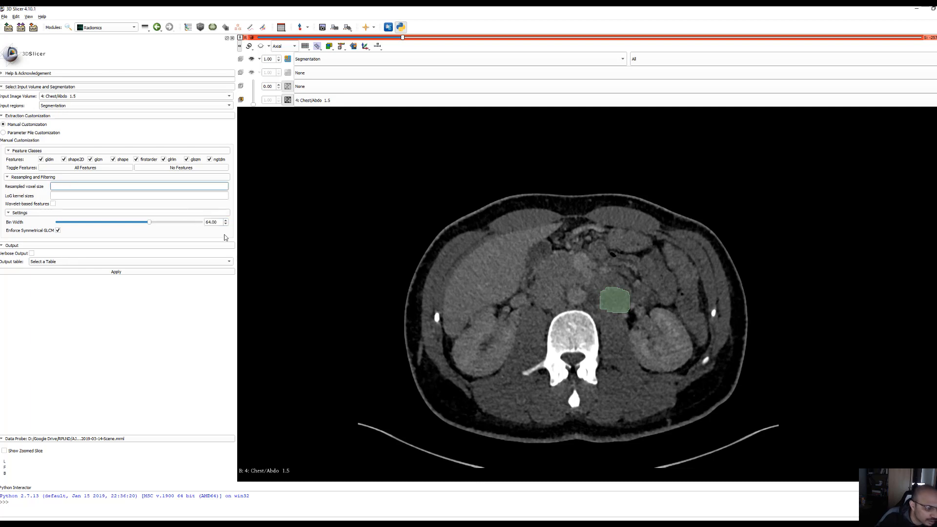
click(168, 272)
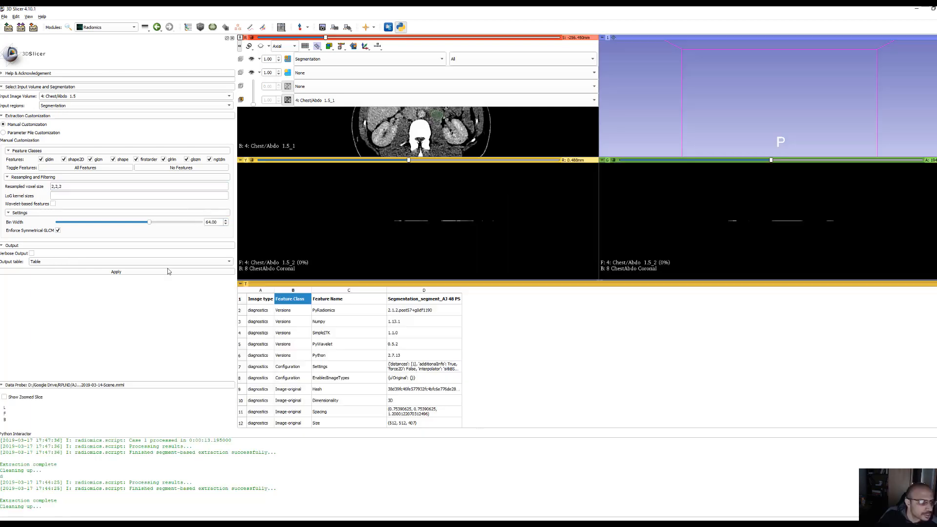
Review the resampled voxel size setting and read through the extracted diagnostics, shape and texture features in the results table
triple_click(63, 187)
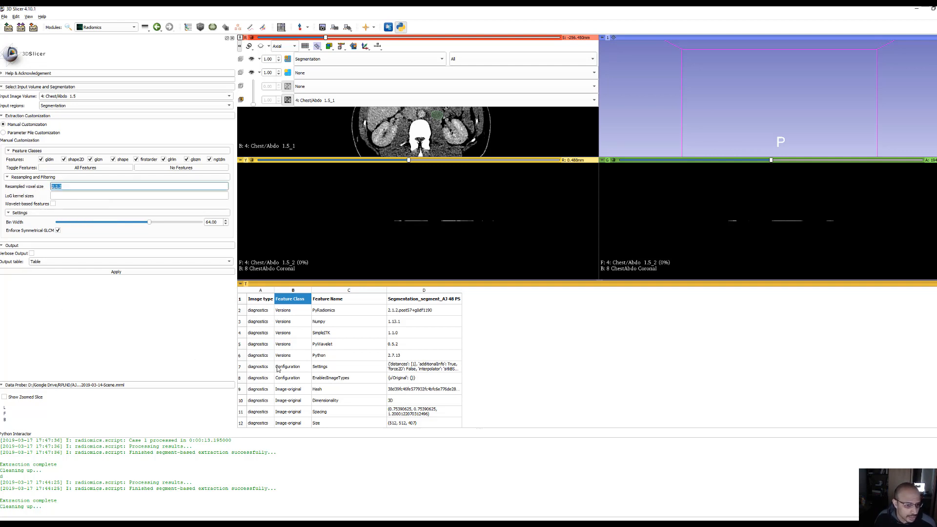
scroll(356, 387, down, 9)
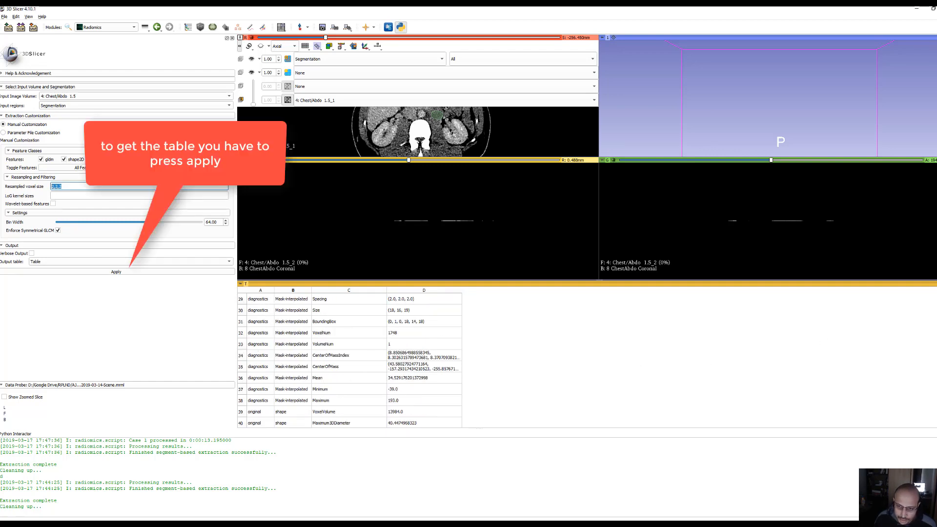
scroll(349, 359, down, 20)
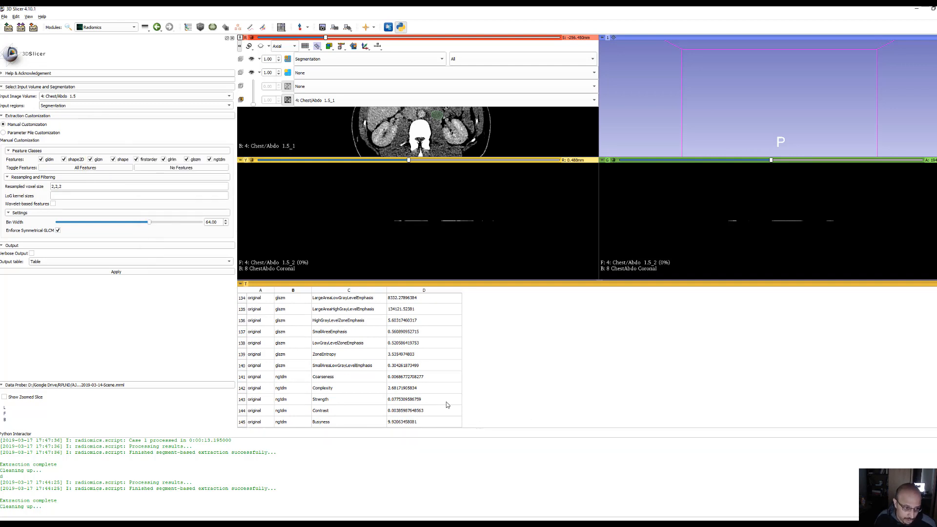
scroll(447, 407, up, 8)
scroll(449, 413, up, 20)
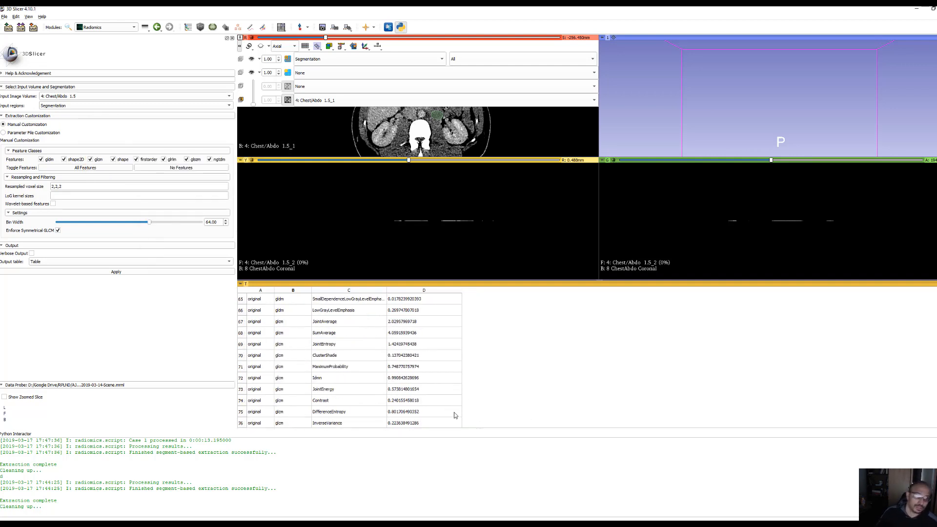
scroll(447, 412, up, 5)
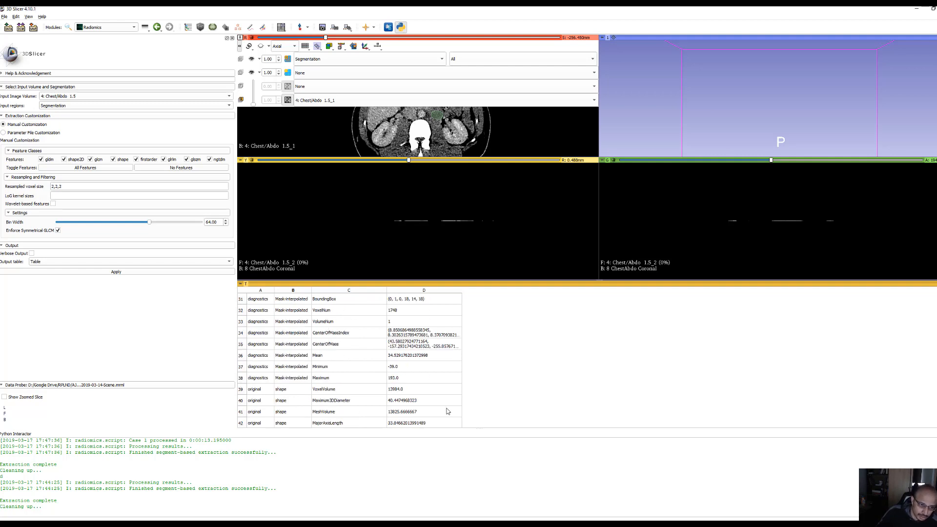
scroll(447, 412, up, 1)
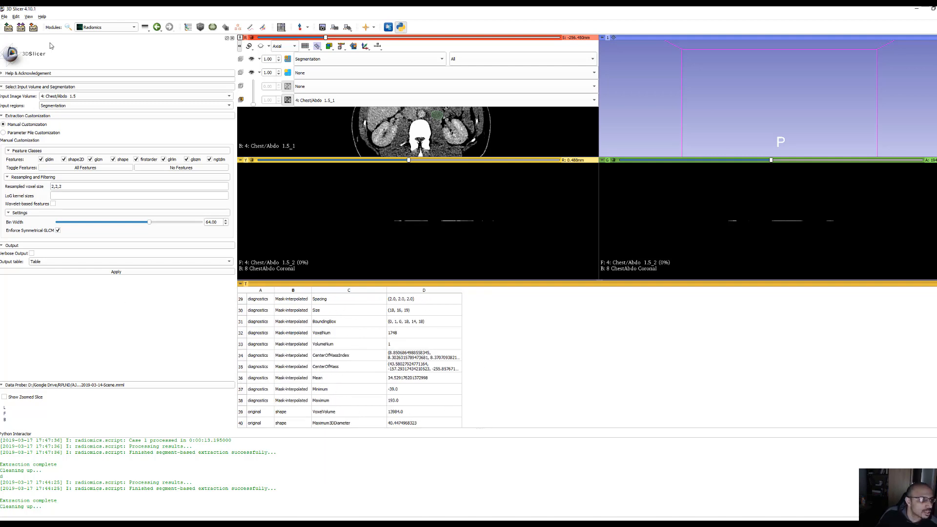
Open the scene's save options and rename the results table file as Table_AJ_48.tsv
click(33, 27)
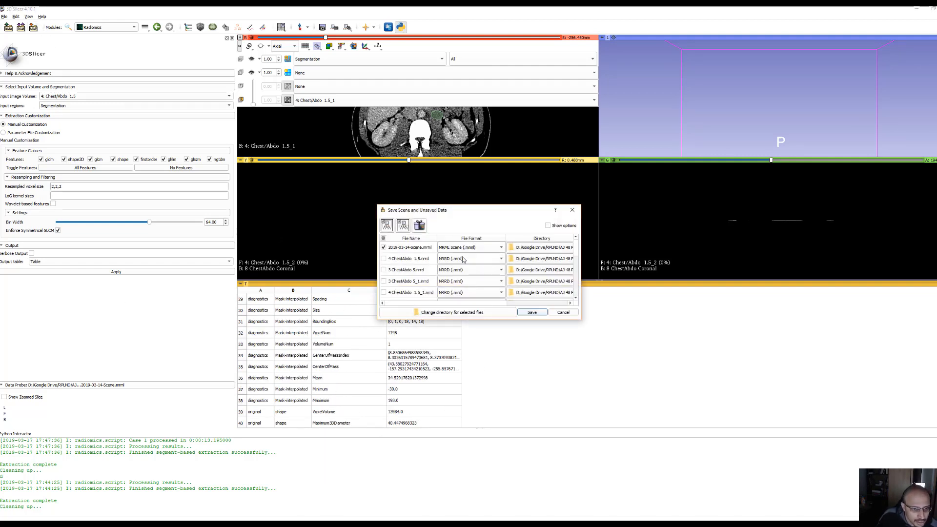
scroll(423, 280, down, 2)
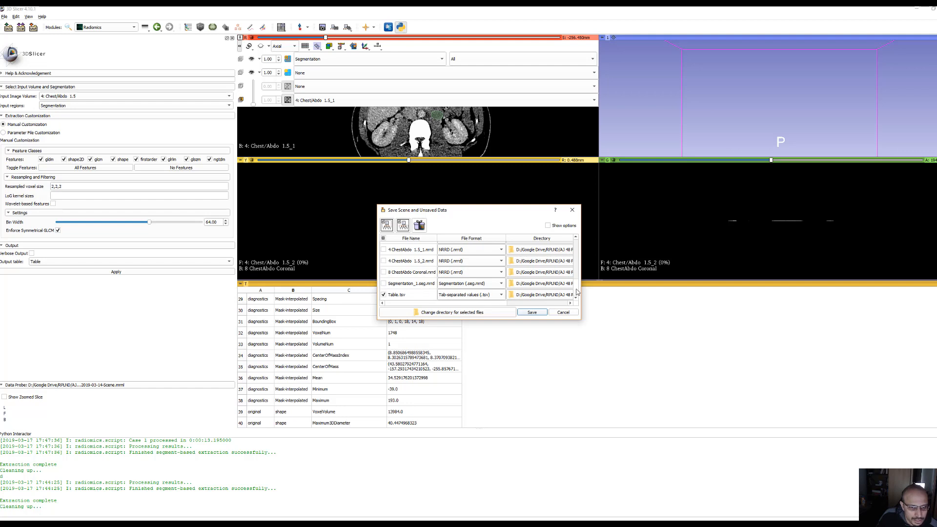
drag(600, 287, 727, 286)
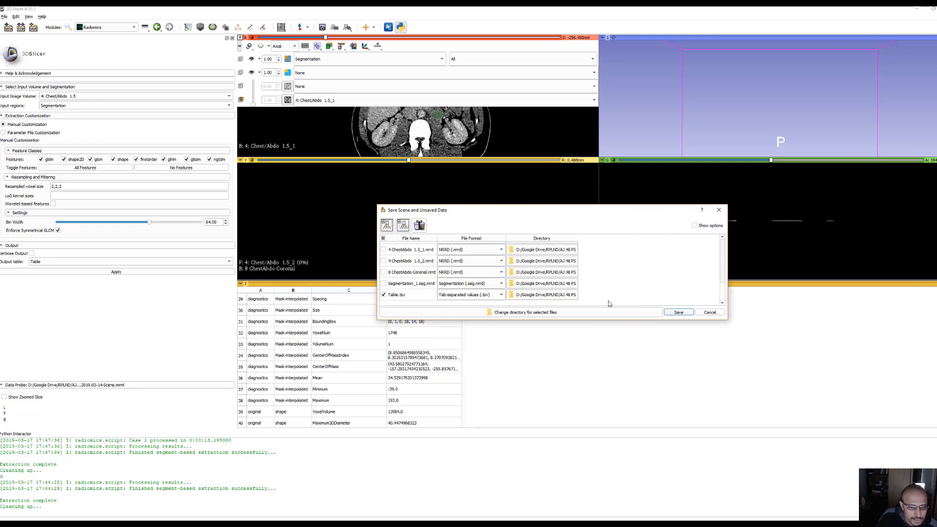
double_click(399, 296)
click(399, 298)
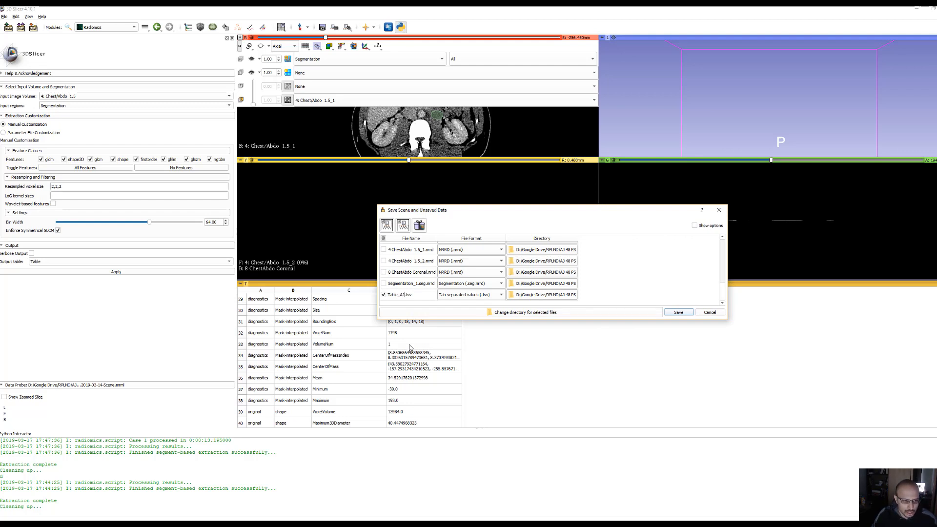
text(_AJ_48)
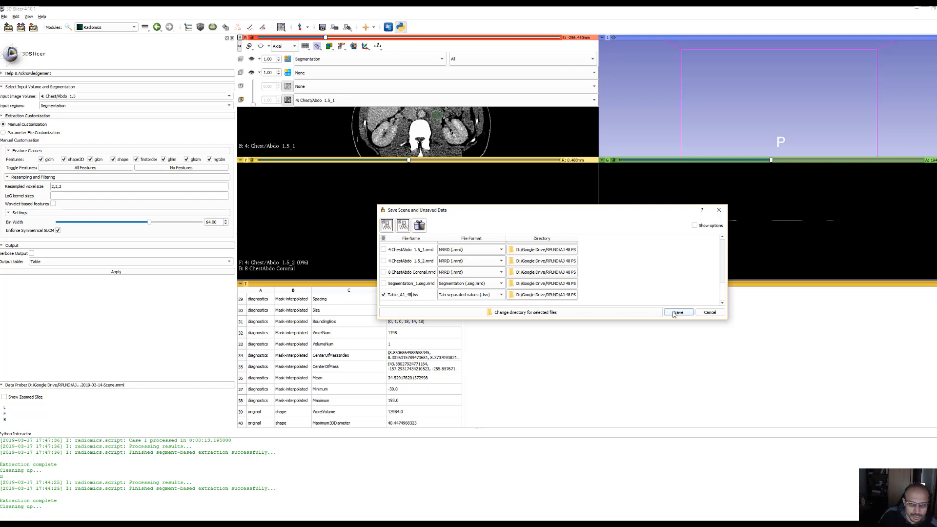
Create a Radiomic_features folder in RPLND as the table's save directory, and save the selected files, replacing the existing scene file
click(523, 296)
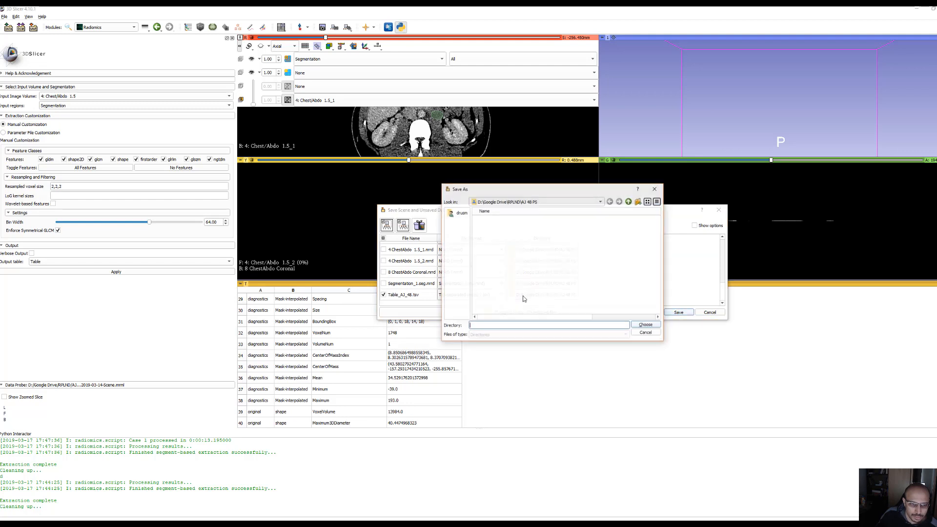
click(646, 333)
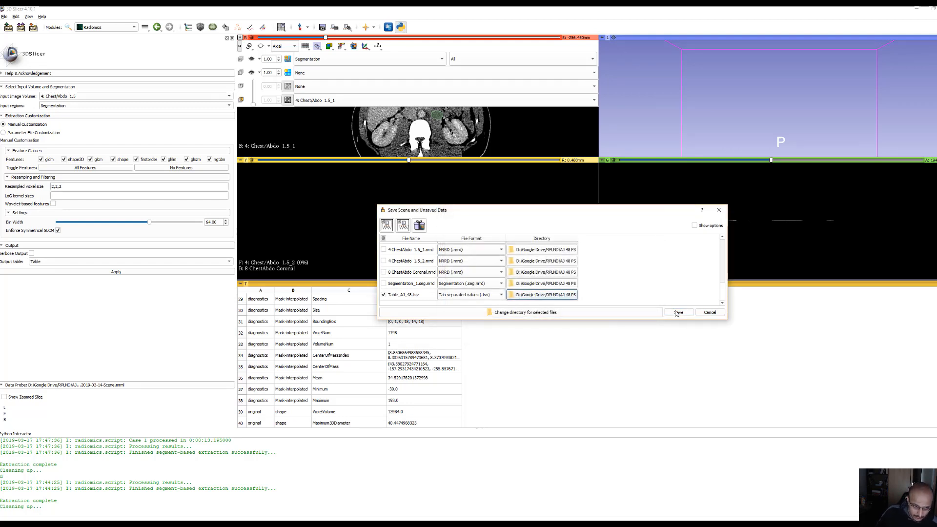
click(529, 297)
click(628, 202)
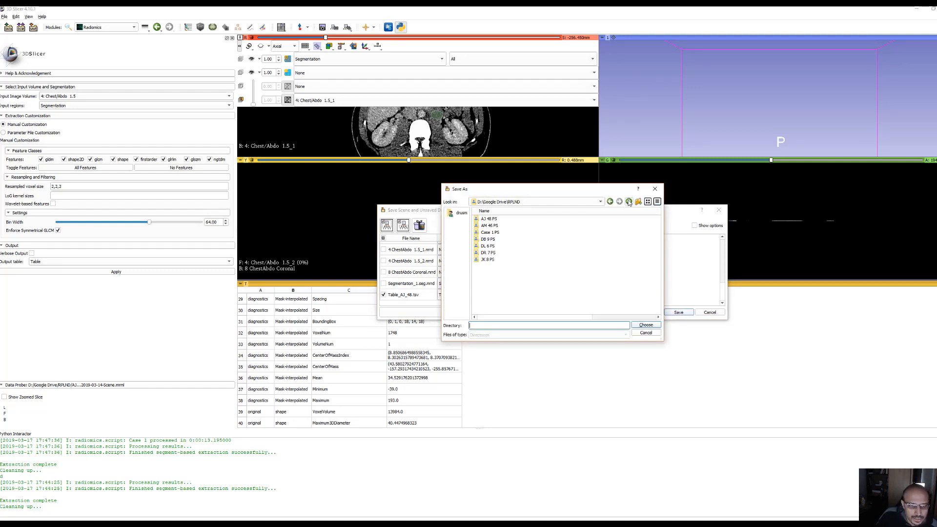
right_click(486, 270)
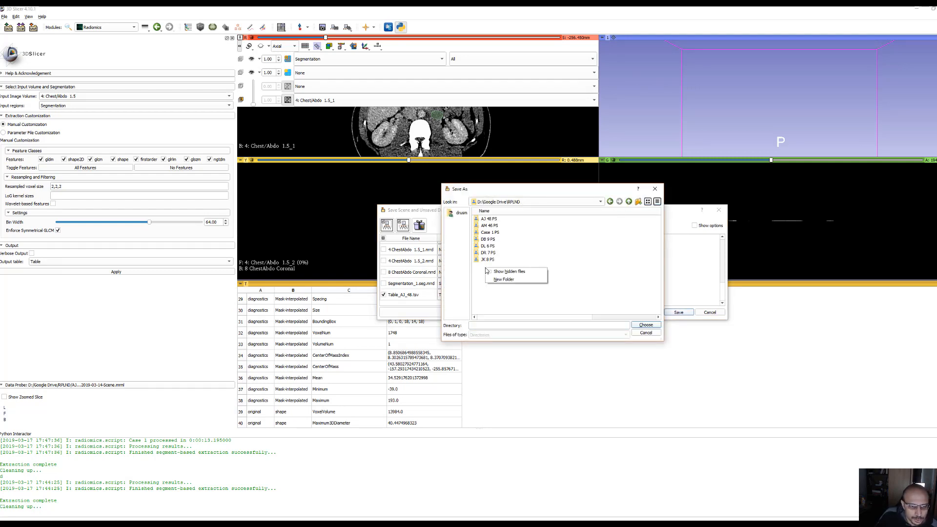
click(507, 280)
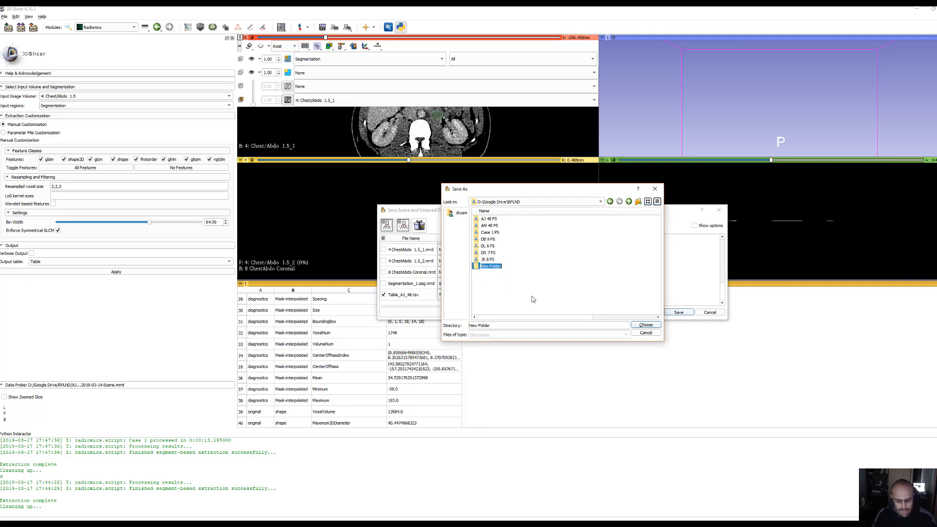
text(Radiomics_features)
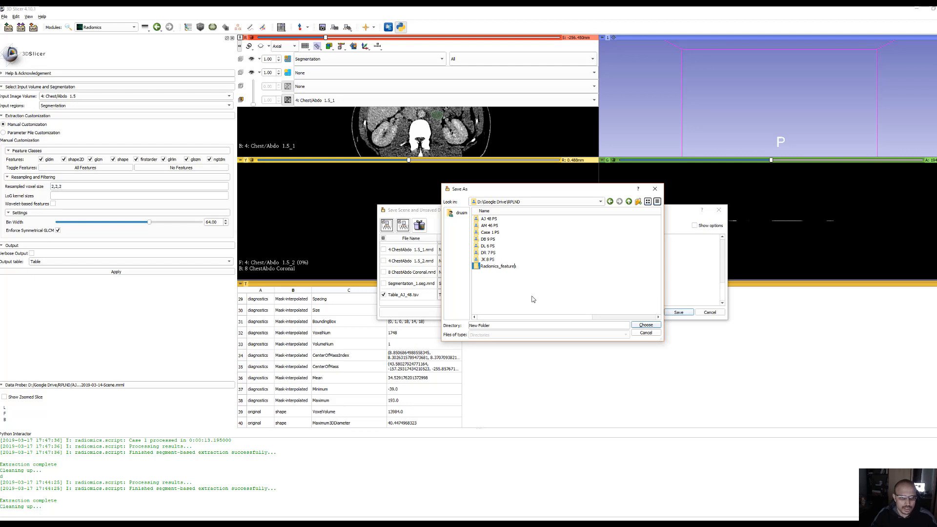
key(BackSpace)
key(Return)
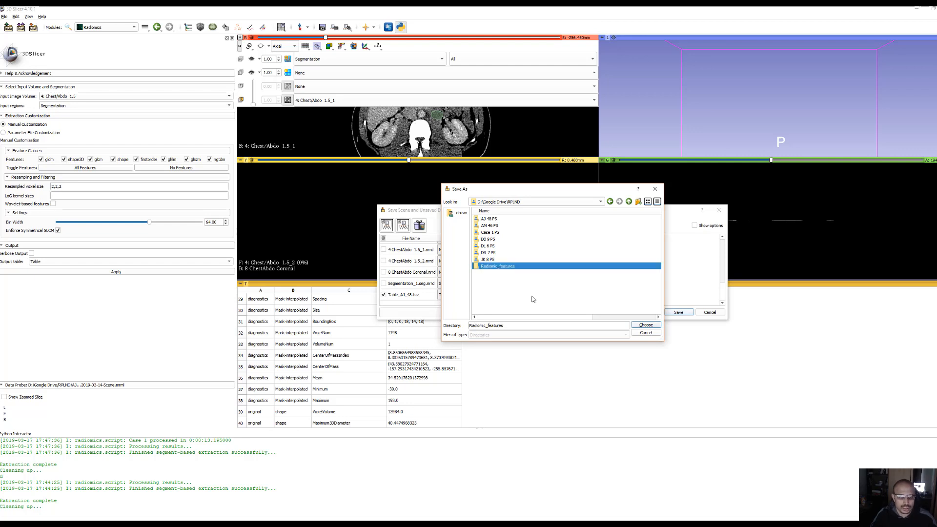
click(646, 325)
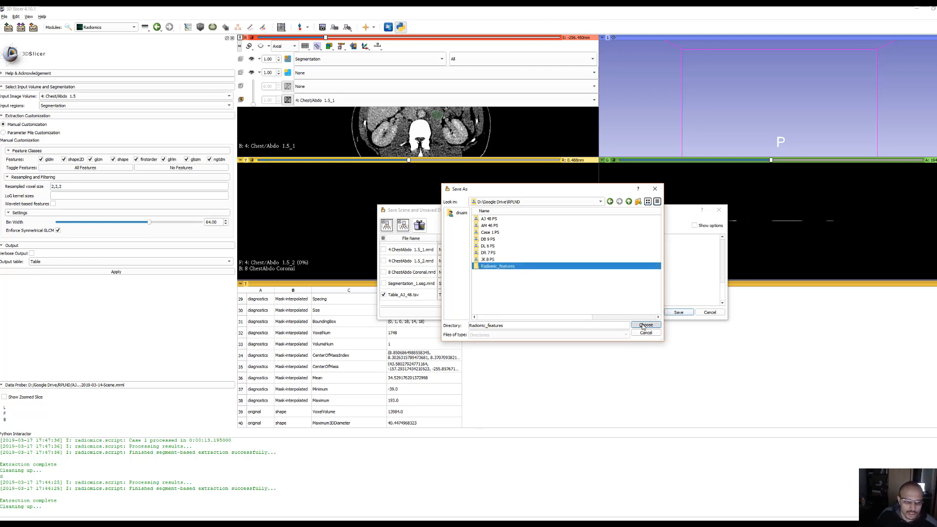
click(679, 313)
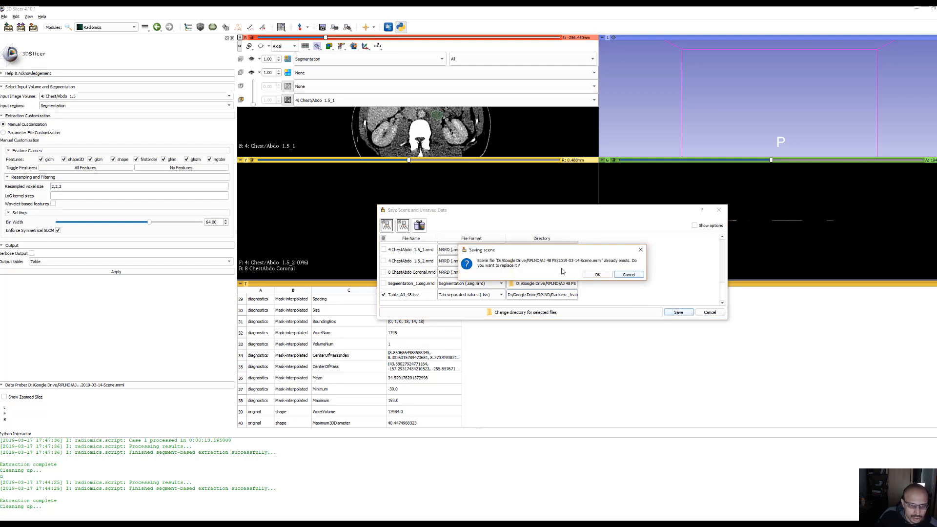
click(598, 275)
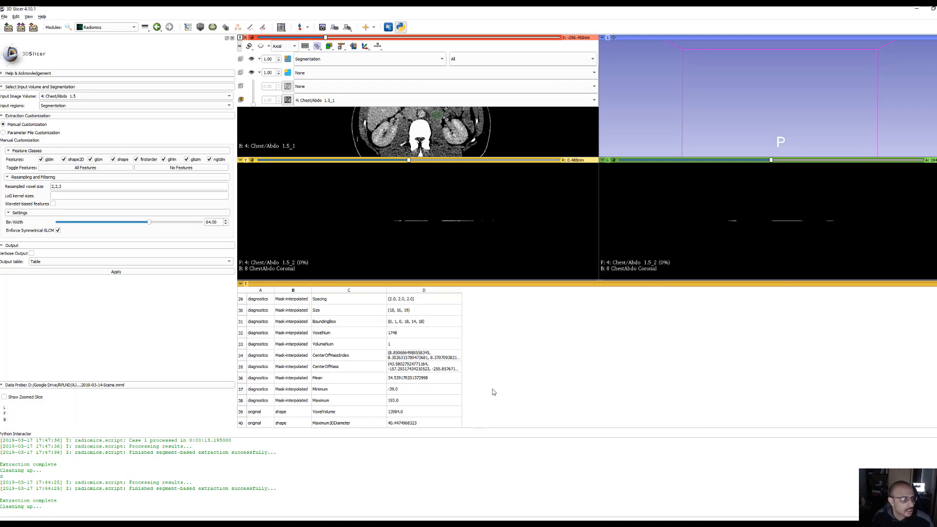
Add the AM 46 PS directory with its scene, volumes and segmentation to the current scene
click(8, 28)
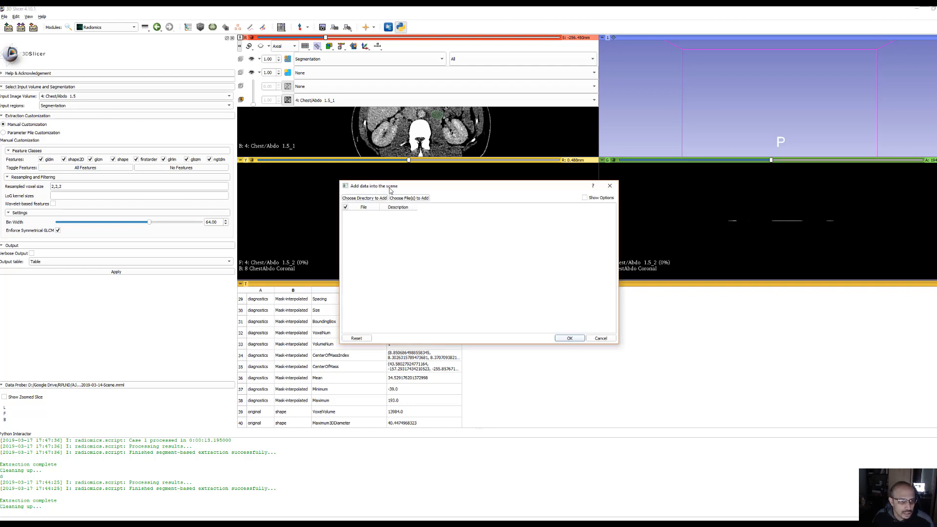
click(377, 198)
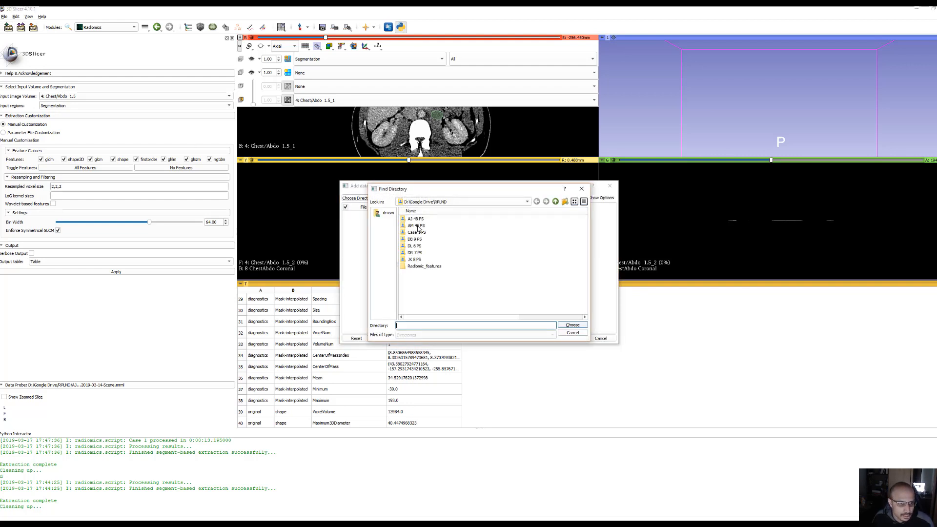
click(418, 226)
click(573, 325)
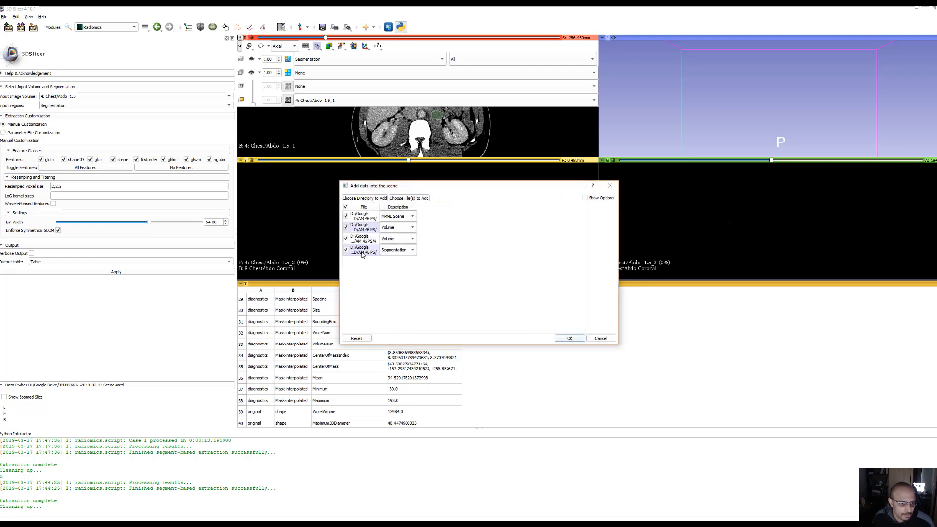
click(569, 339)
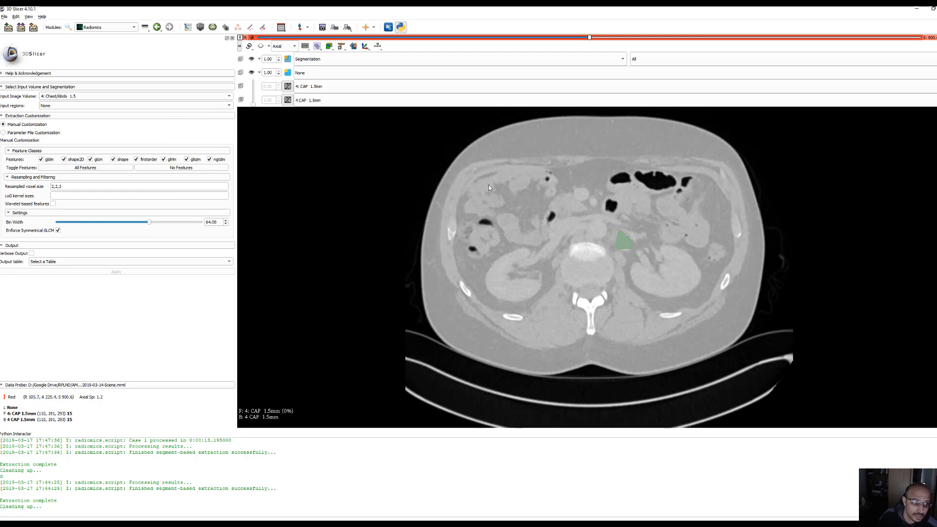
Adjust the window/level of the CAP 1.5mm volume and examine the axial slices through the segmented mass
drag(488, 187, 411, 142)
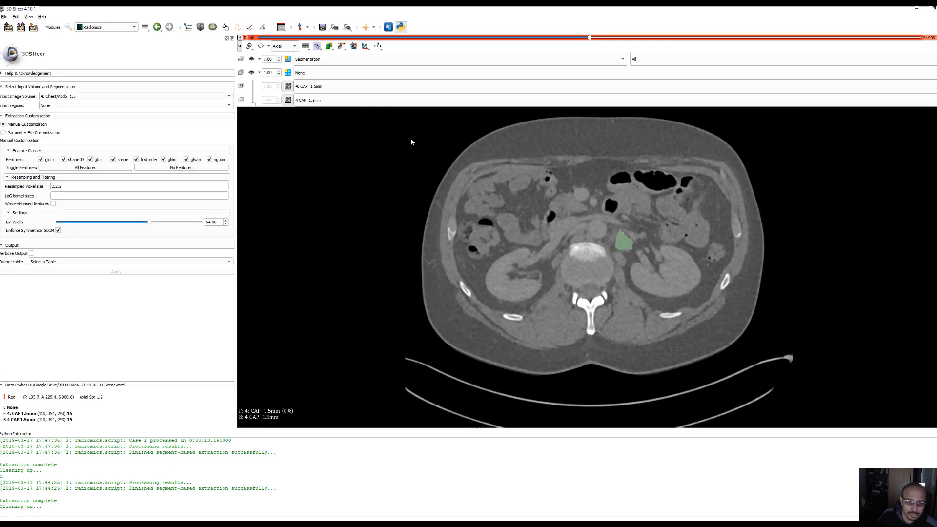
scroll(514, 265, down, 5)
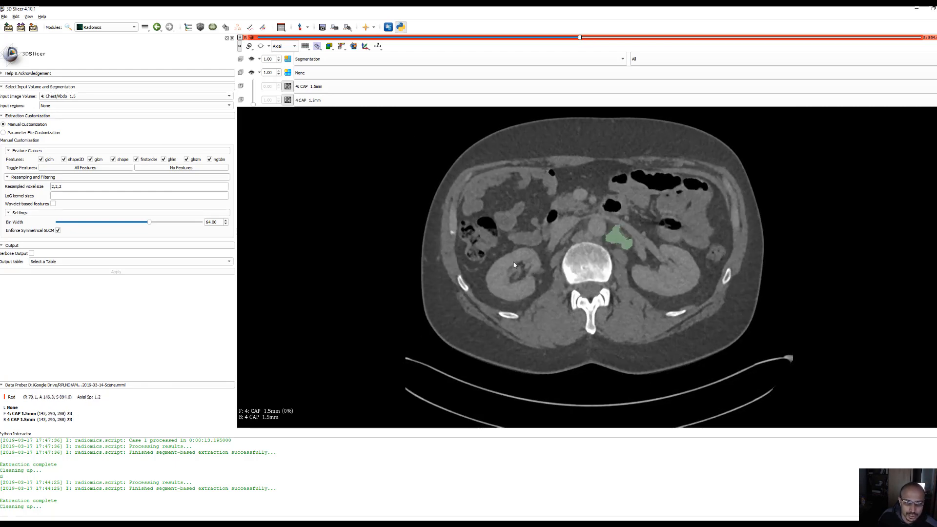
scroll(518, 273, down, 16)
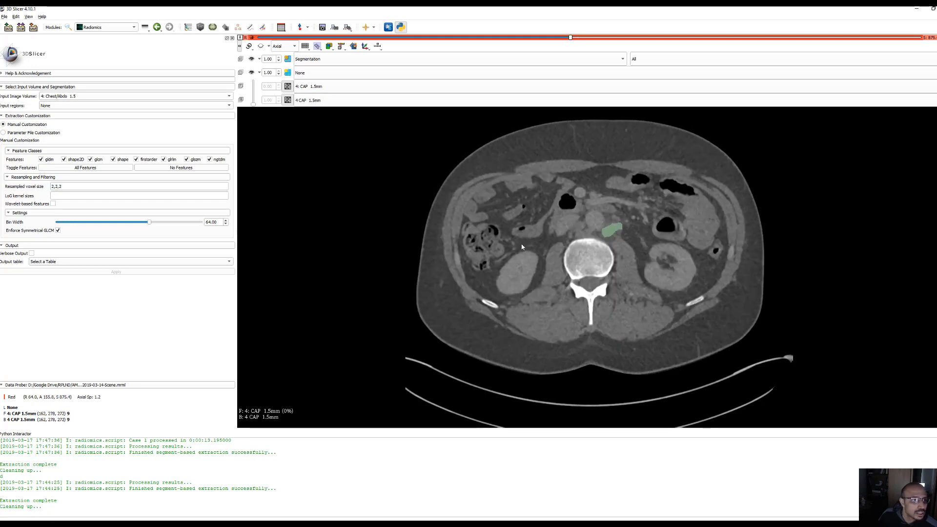
scroll(522, 246, down, 3)
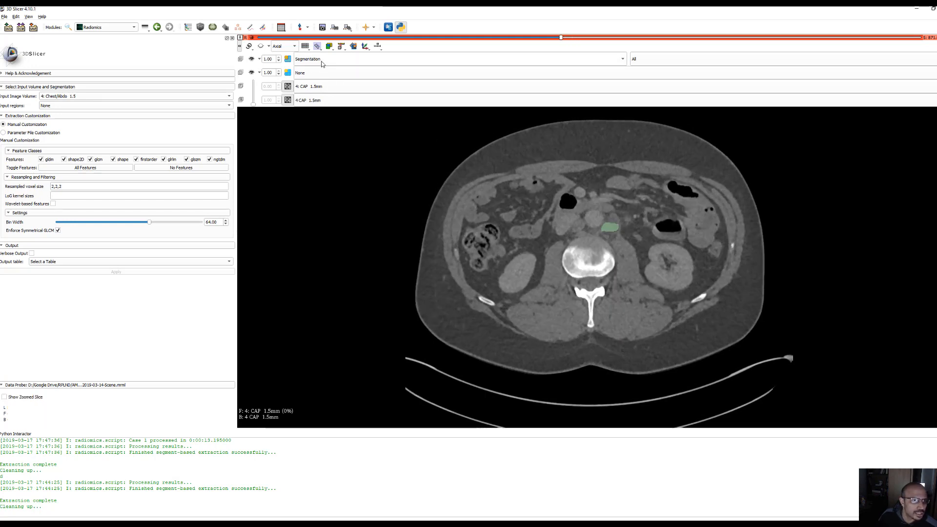
Open the Data module and inspect the segmentation nodes of the AJ 48 PS and AM 46 PS cases
click(188, 28)
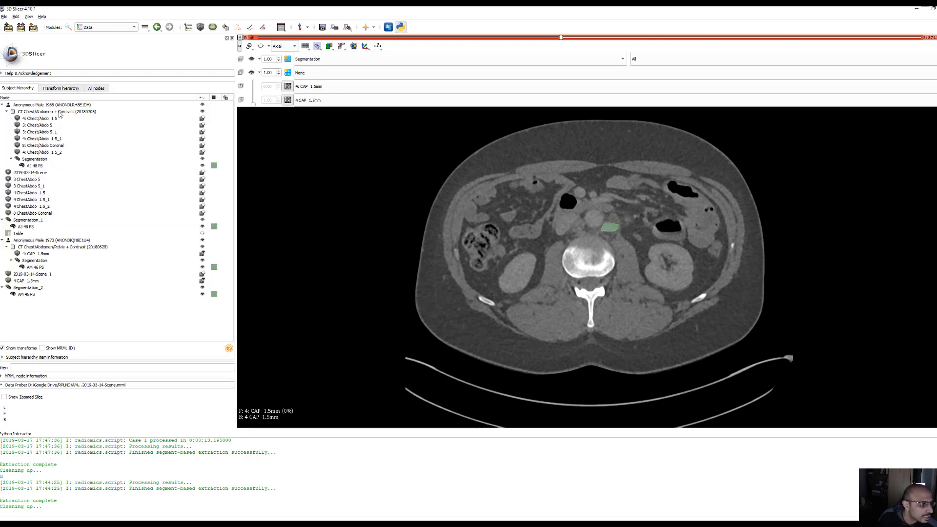
click(34, 261)
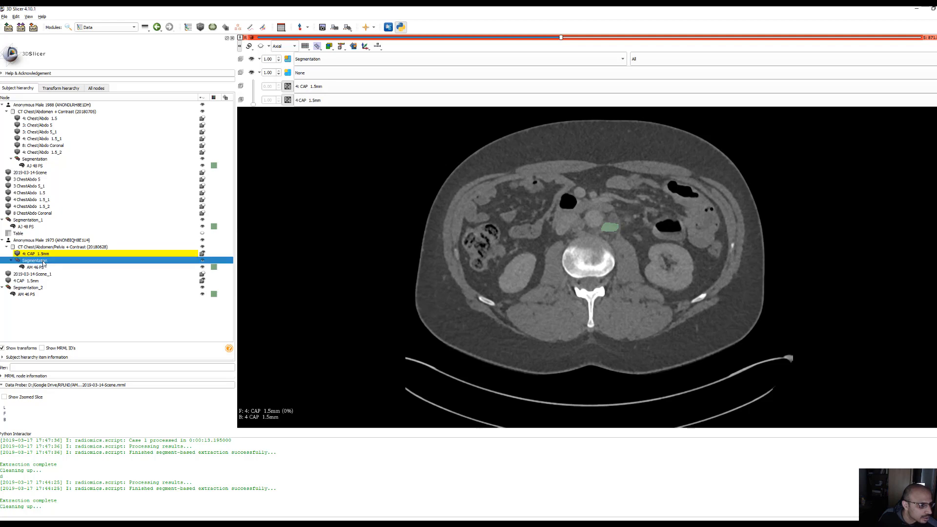
click(34, 161)
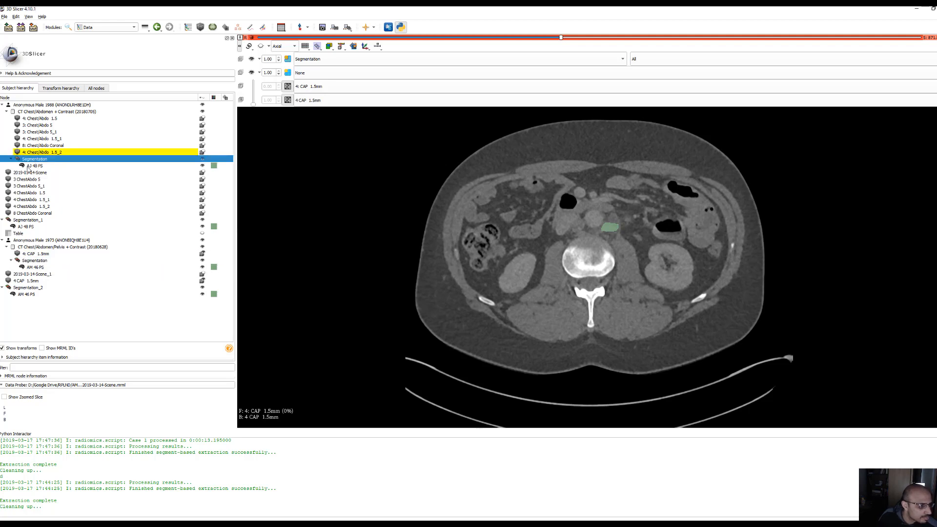
click(30, 268)
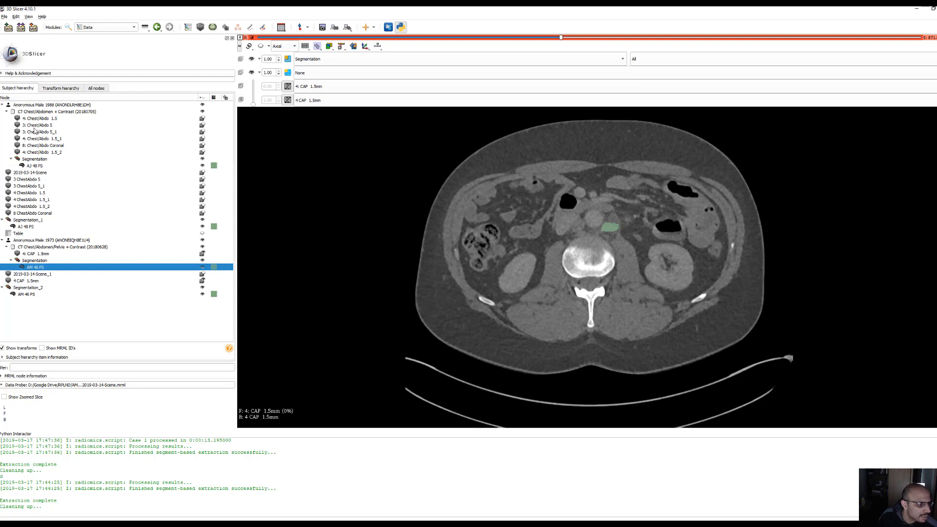
Toggle the visibility of the AJ 48 PS case, its CT study and its segmentation
click(80, 106)
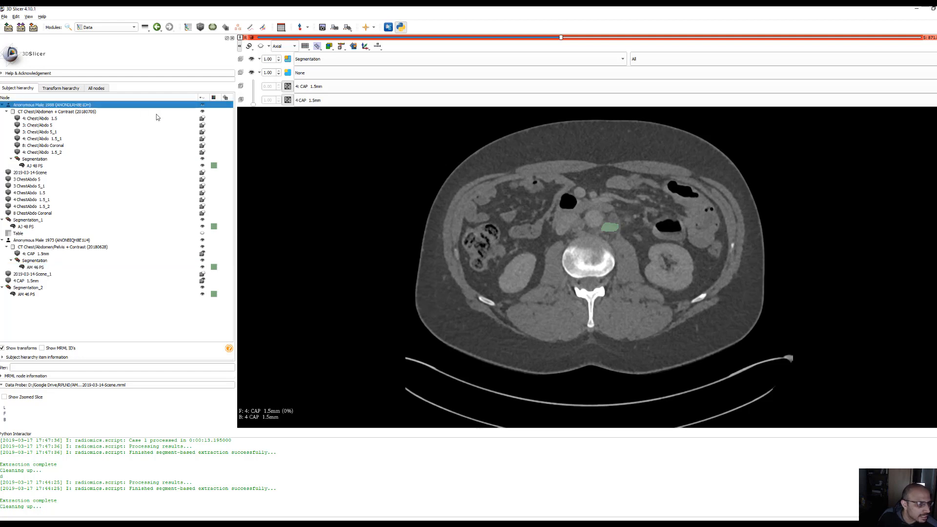
click(203, 106)
click(203, 112)
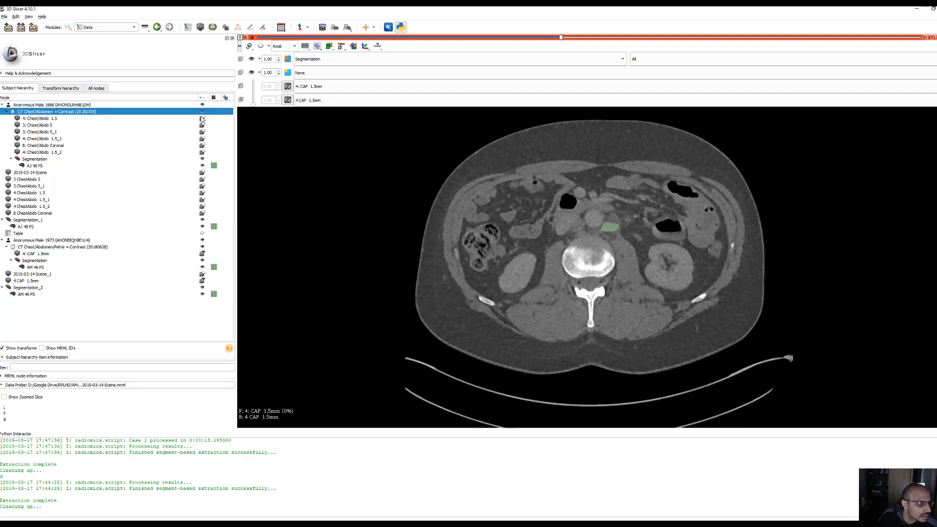
click(202, 160)
click(202, 166)
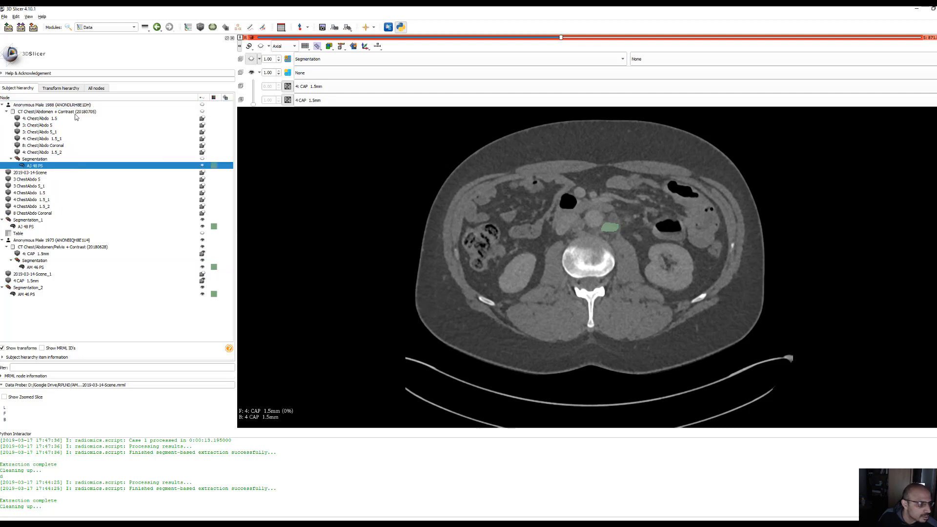
Delete all nodes of the AJ 48 PS case from the scene, from its patient entry through Table
click(14, 105)
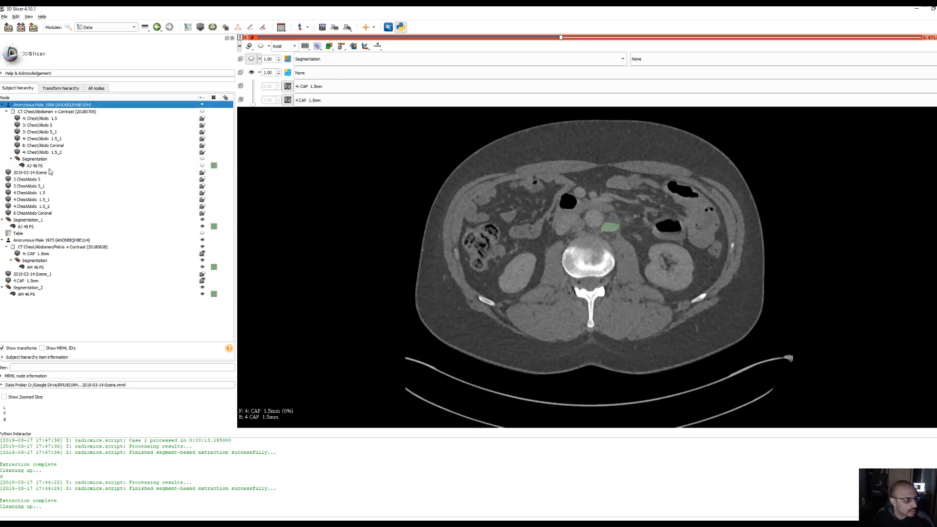
shift+click(23, 235)
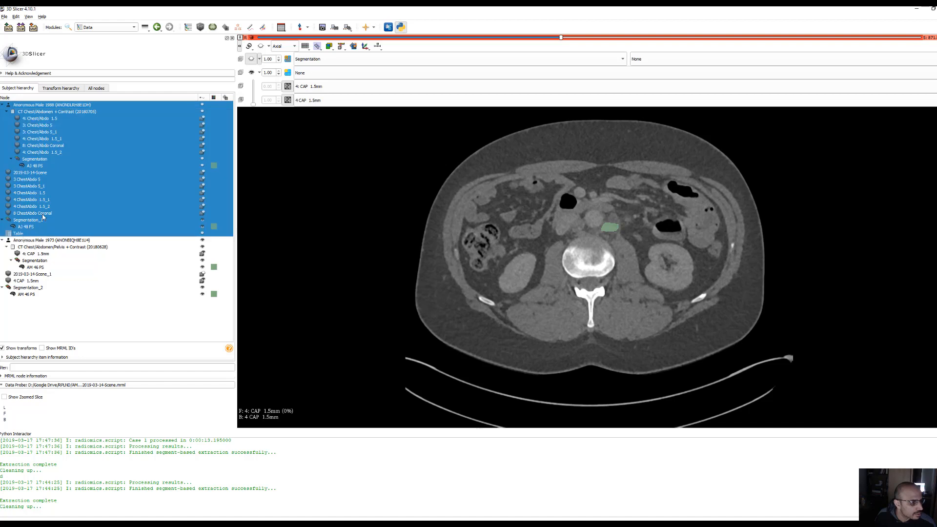
key(Delete)
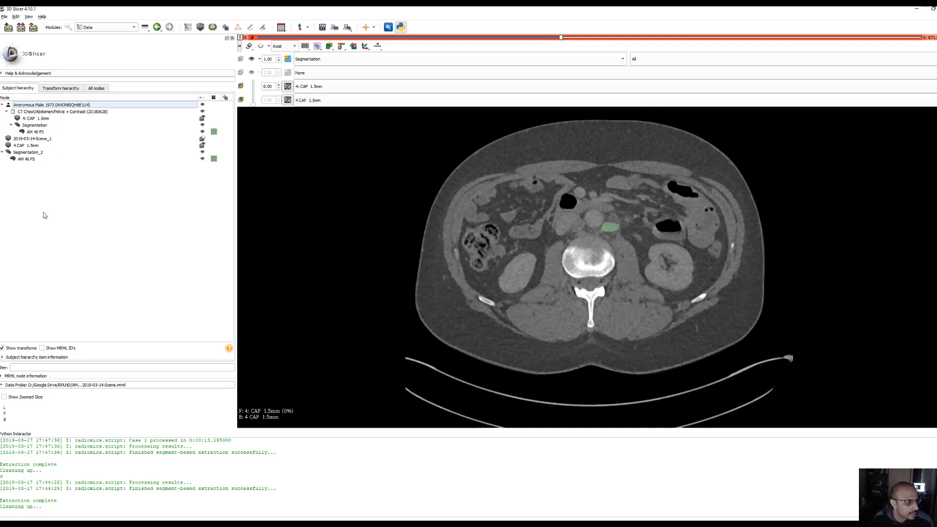
Delete all remaining nodes from the scene, from the patient entry through the last AM 46 PS segment
click(43, 106)
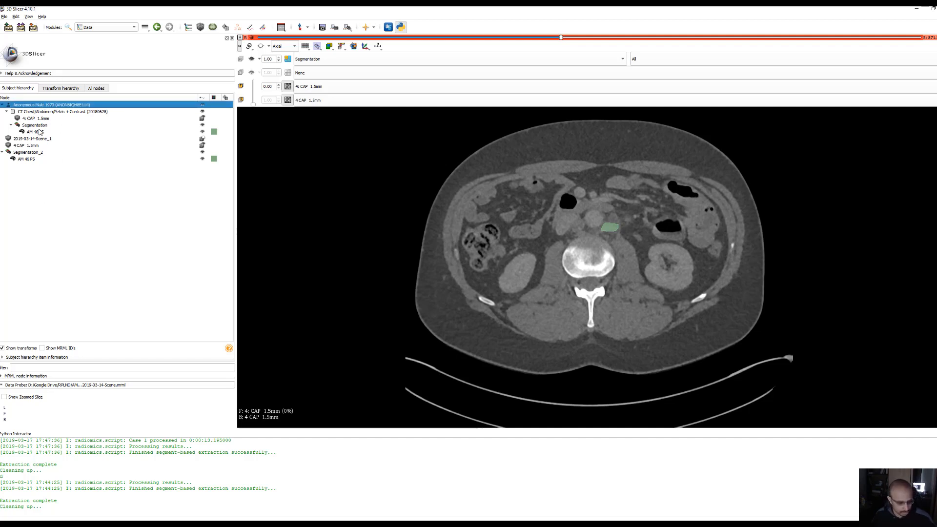
shift+click(42, 159)
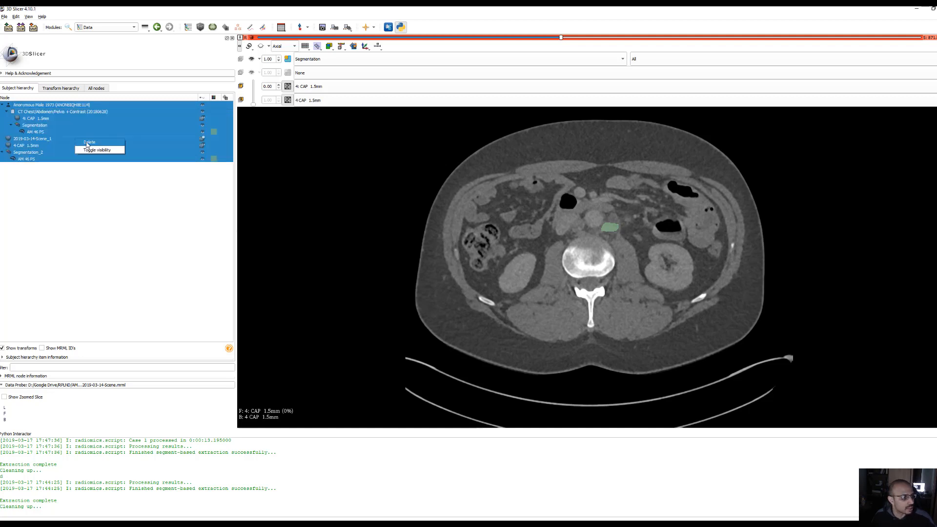
key(Delete)
Load the AM 46 PS directory from the RPLND folder into the scene with all its listed files
click(8, 27)
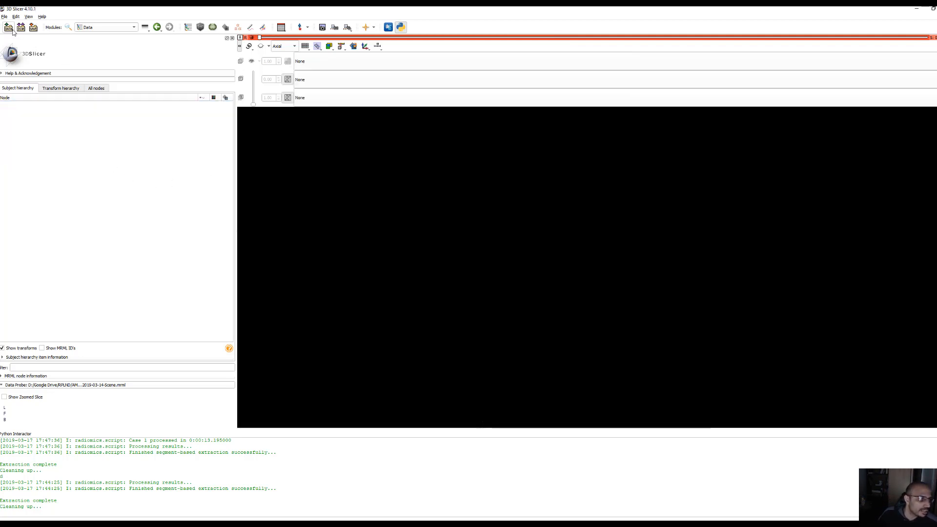
click(364, 198)
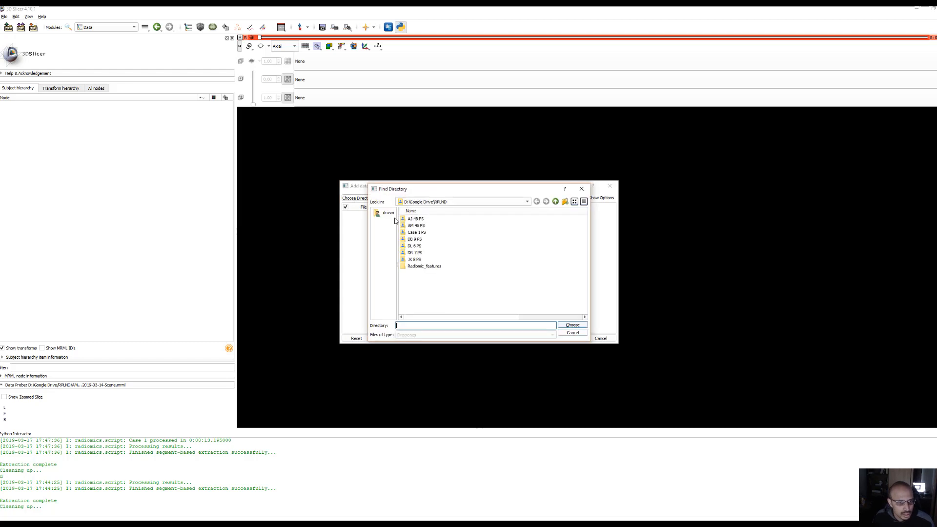
click(418, 226)
click(568, 325)
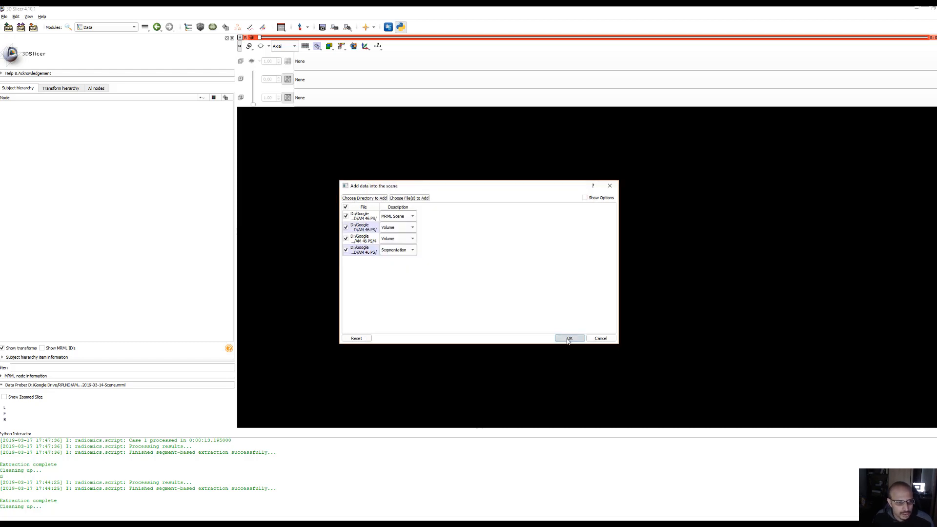
click(571, 338)
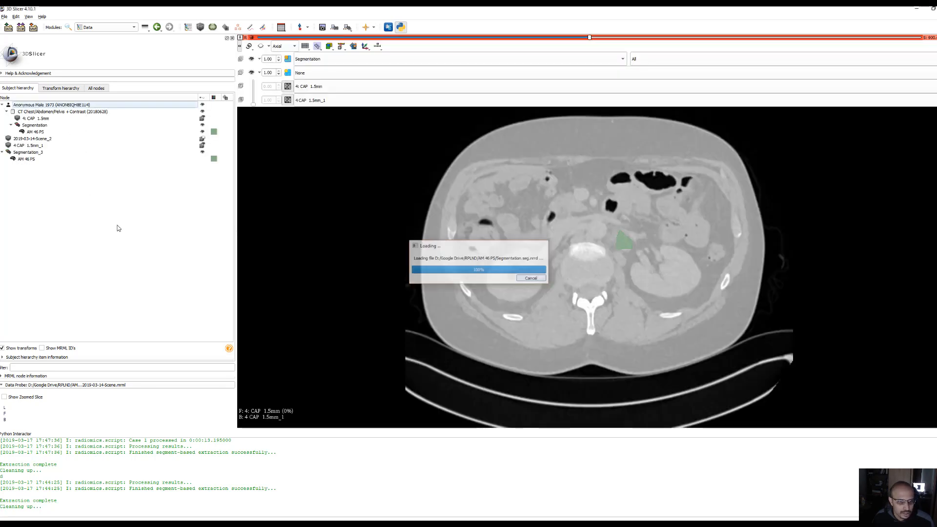
Set the axial view's background volume to None and adjust the window/level of 4: CAP 1.5mm for clear soft-tissue contrast
drag(588, 269, 491, 154)
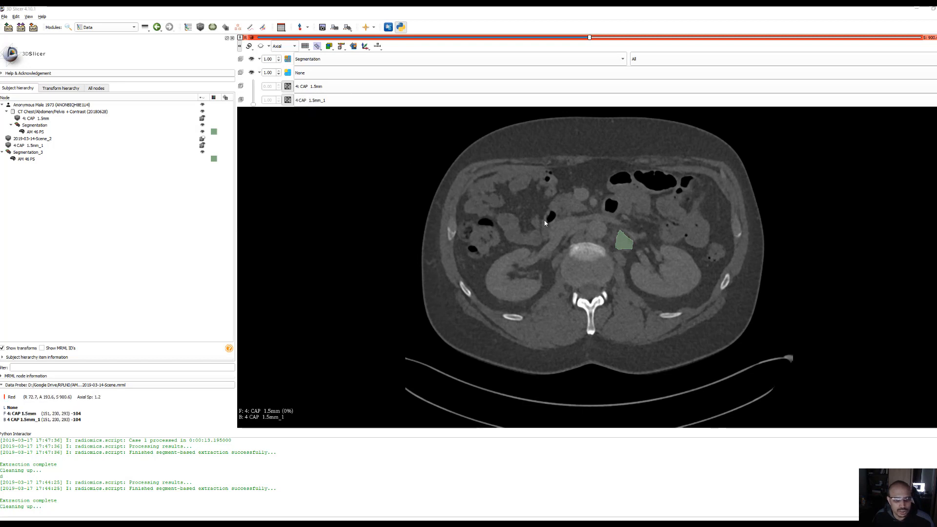
drag(512, 209, 534, 195)
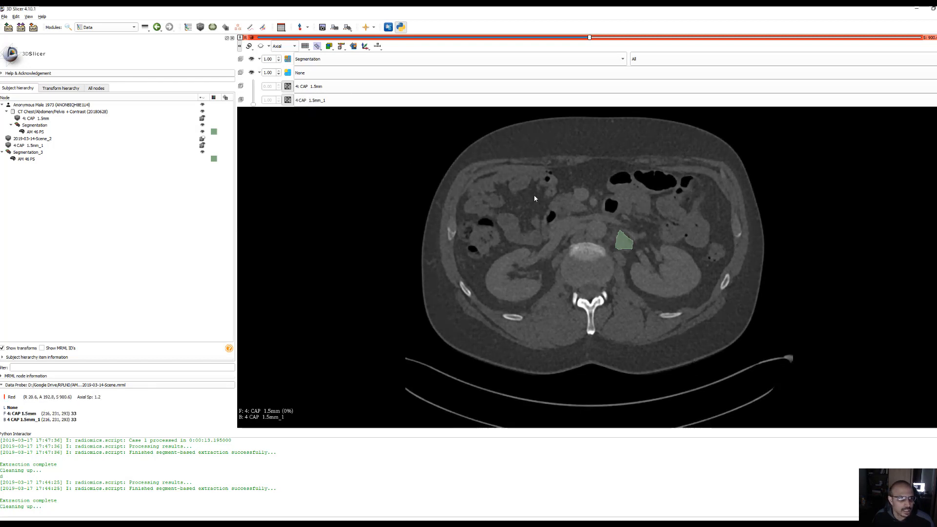
click(333, 100)
click(333, 109)
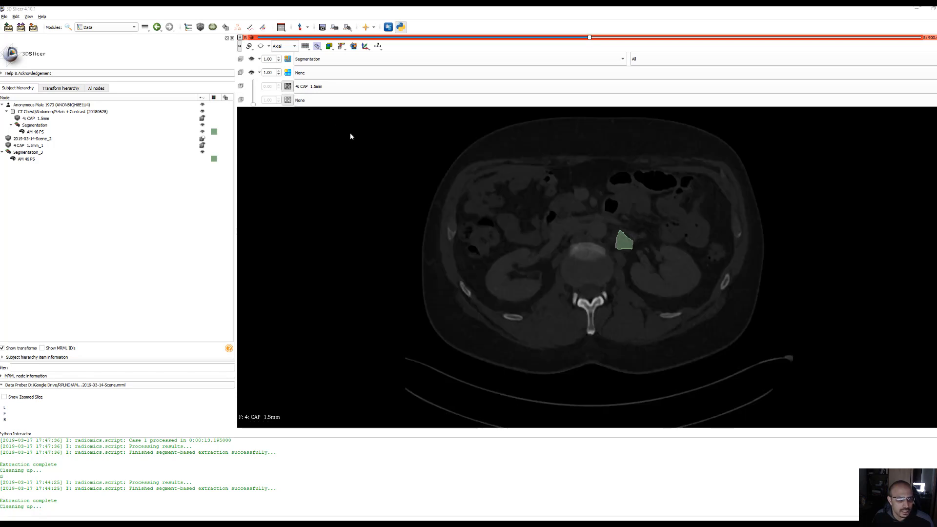
drag(482, 162, 257, 274)
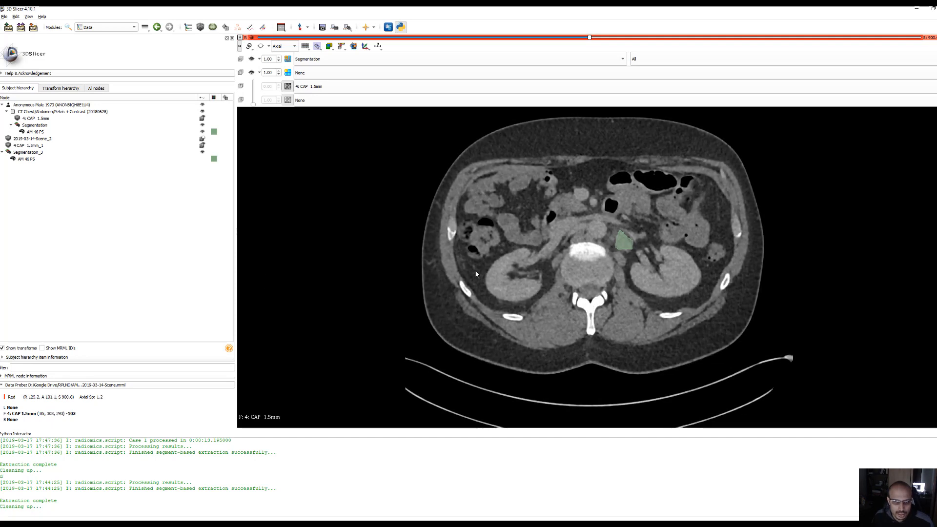
drag(488, 254, 487, 255)
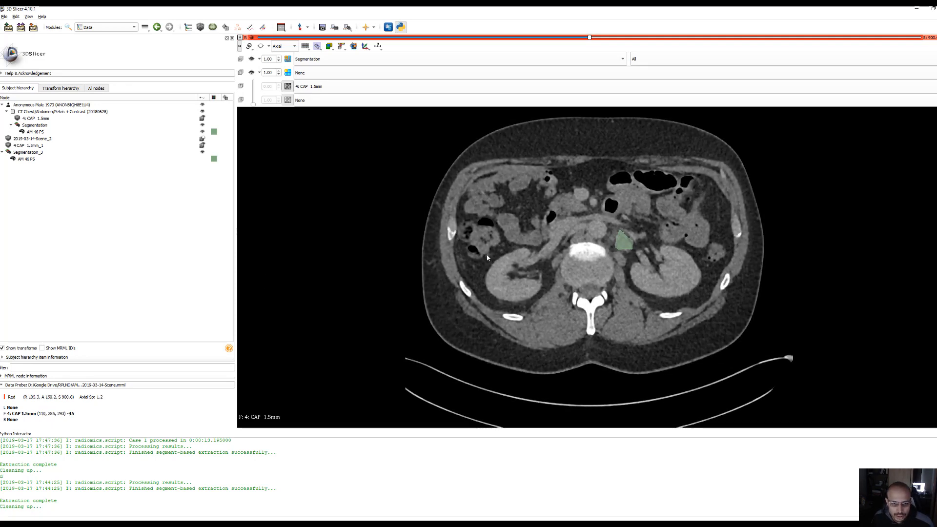
Examine the AM 46 PS segmentation up and down the enlarged axial slices, comparing its outline with the mass beside the spine
right_drag(519, 247, 459, 408)
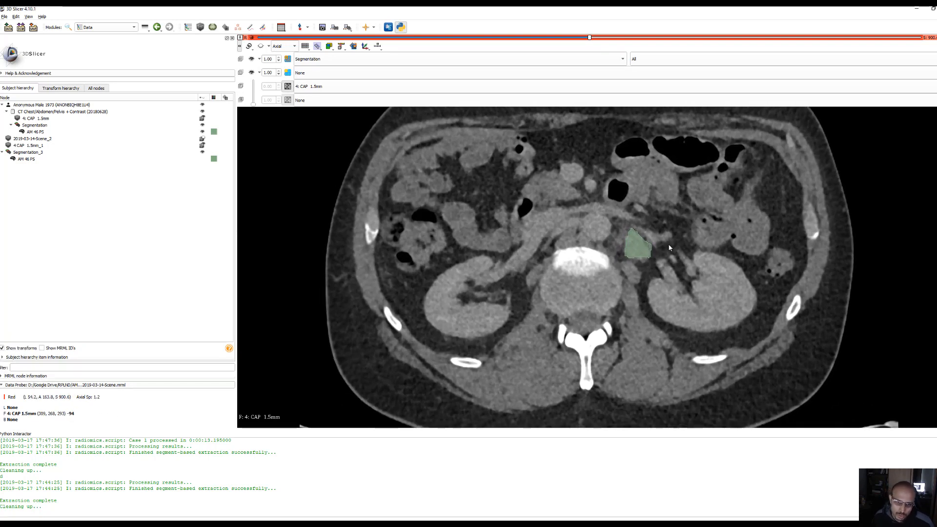
scroll(641, 267, down, 5)
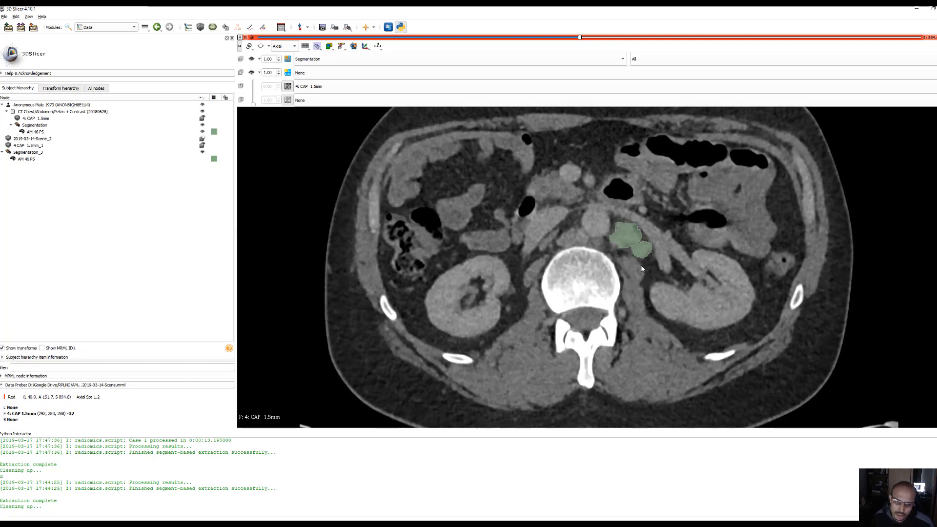
scroll(641, 267, down, 2)
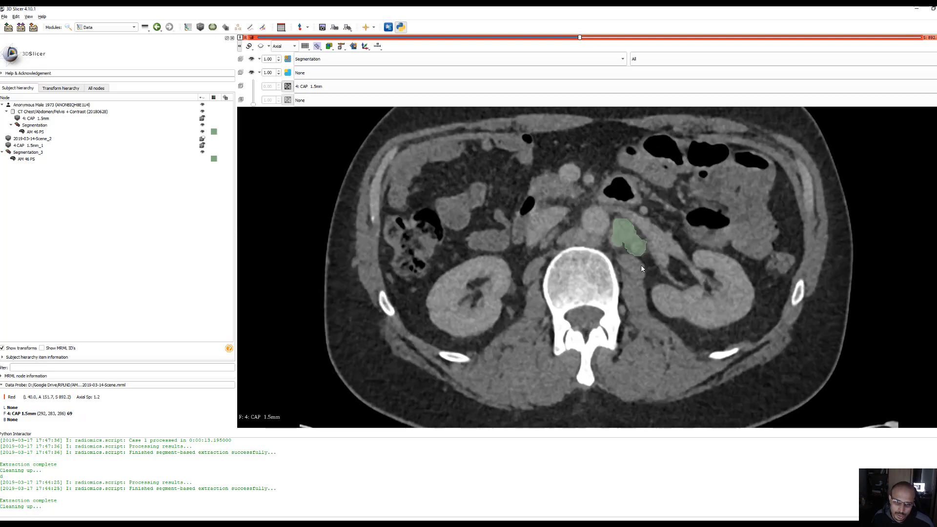
scroll(641, 268, down, 7)
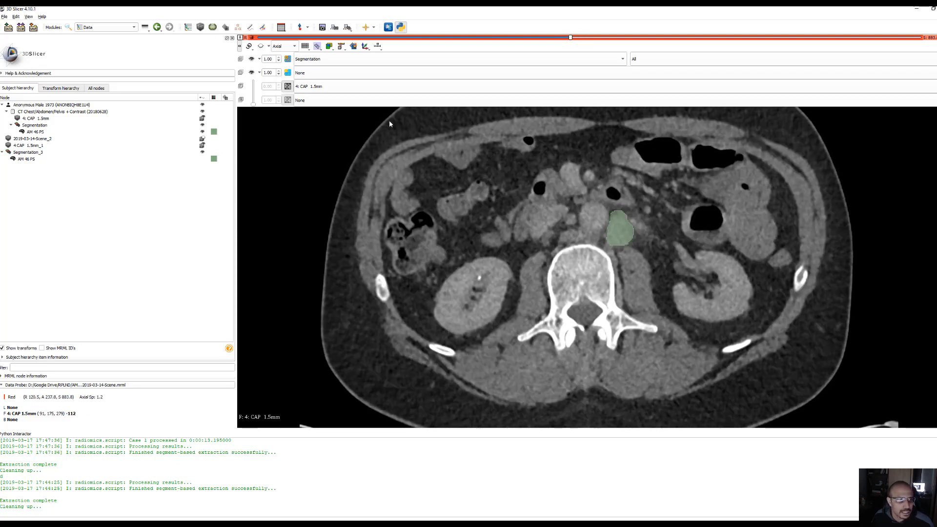
scroll(569, 277, down, 5)
scroll(570, 277, down, 14)
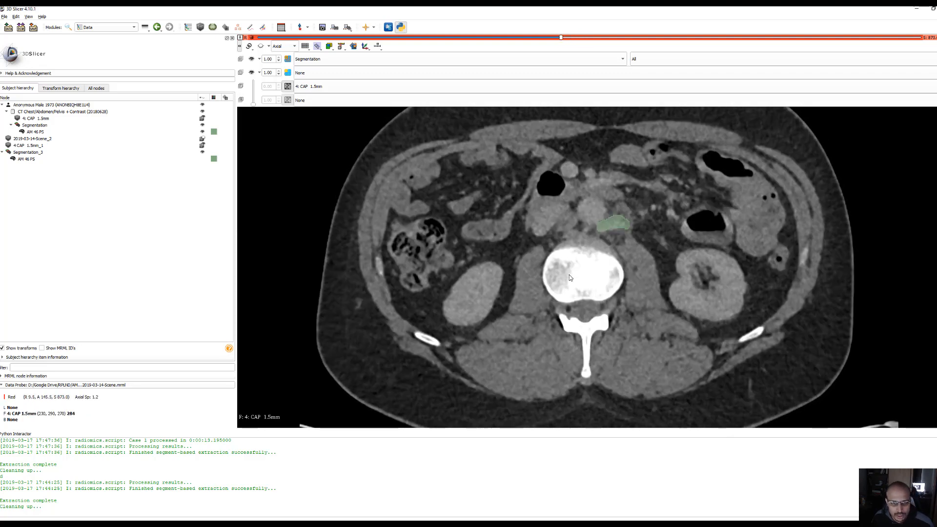
scroll(570, 278, down, 14)
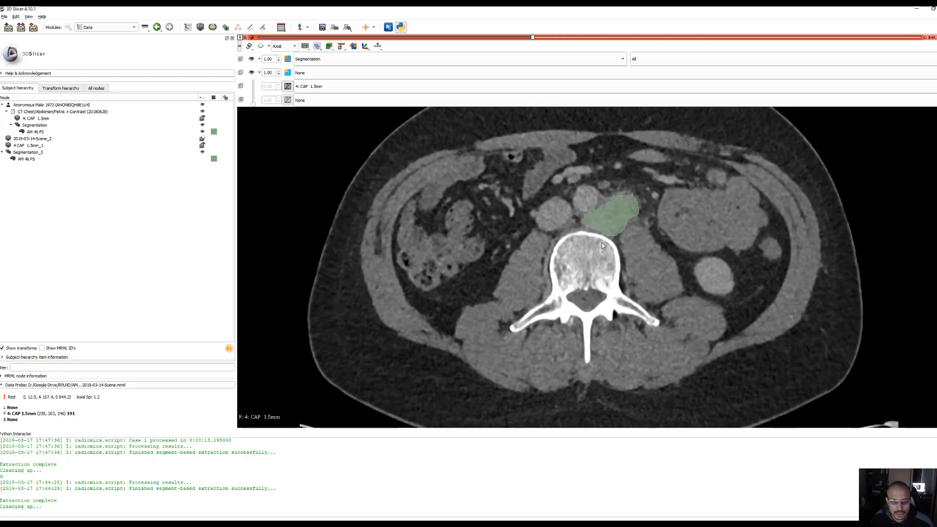
scroll(591, 229, down, 1)
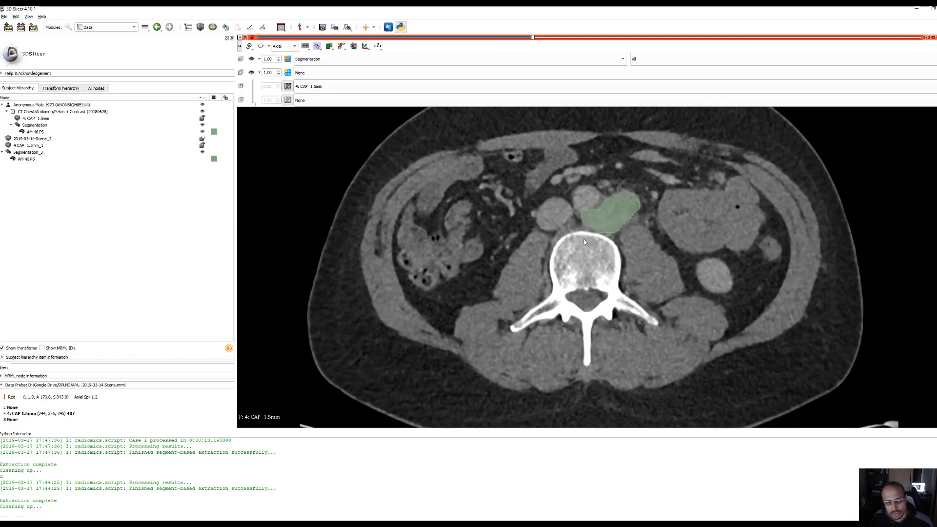
scroll(599, 236, up, 5)
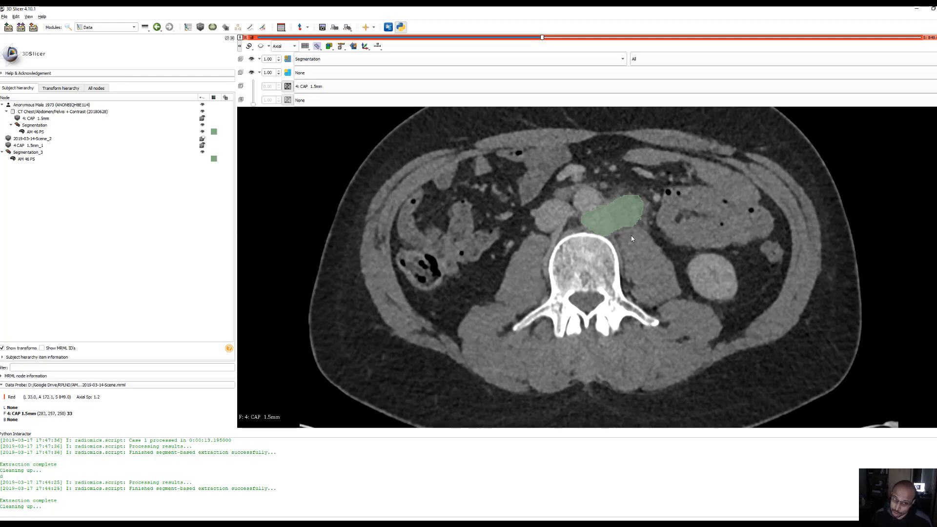
scroll(625, 232, up, 3)
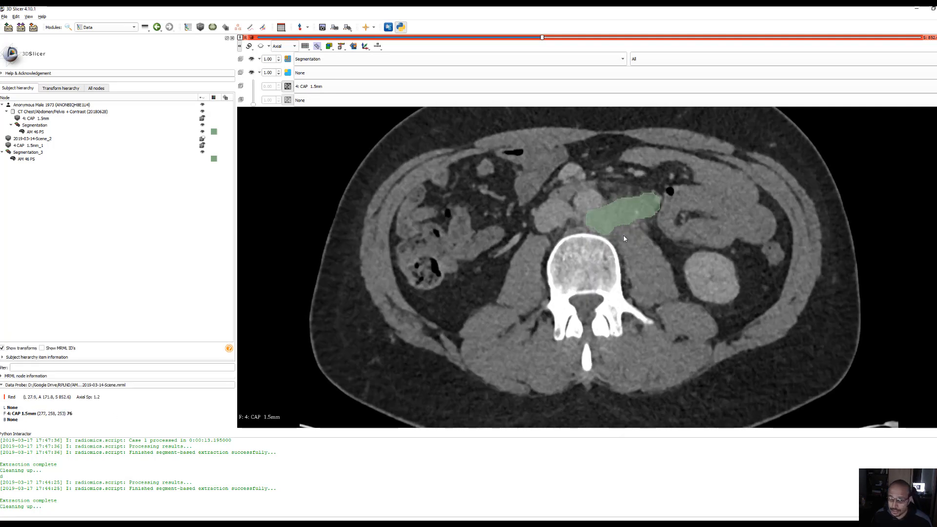
scroll(625, 239, up, 1)
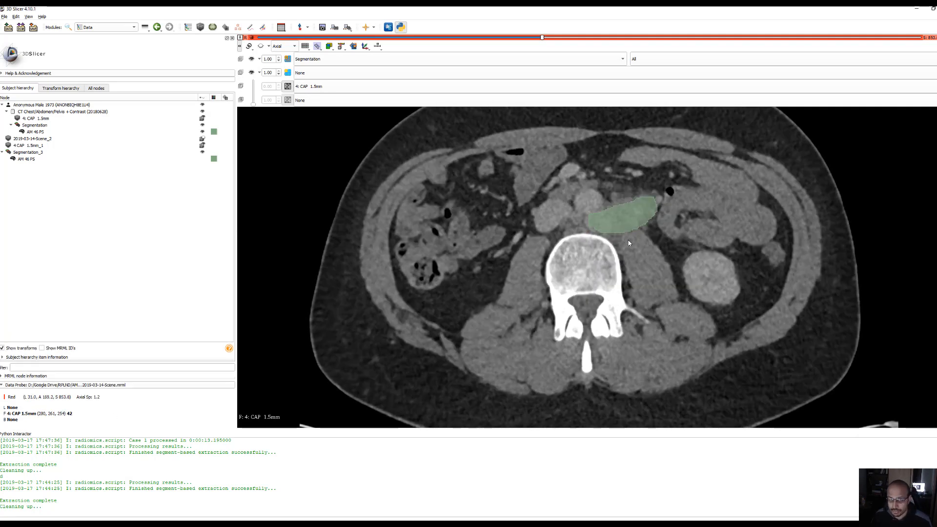
scroll(629, 242, up, 2)
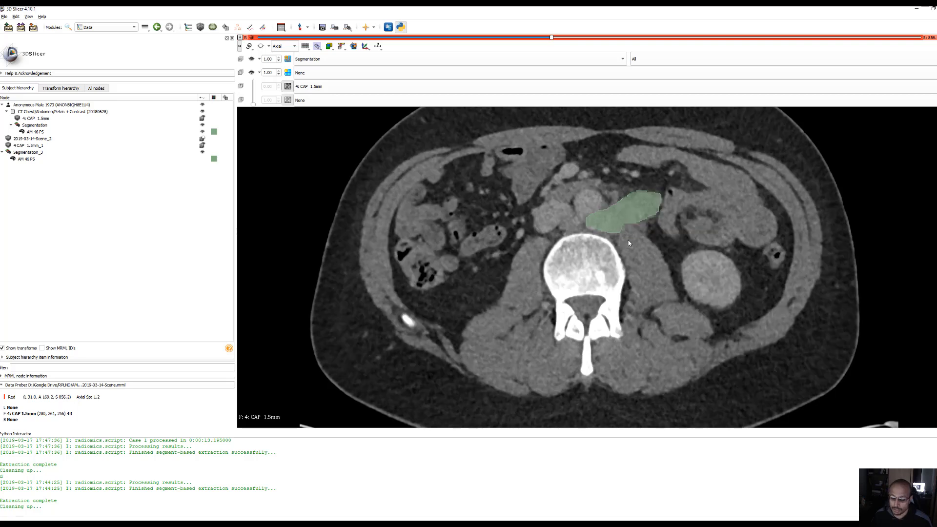
scroll(628, 242, up, 2)
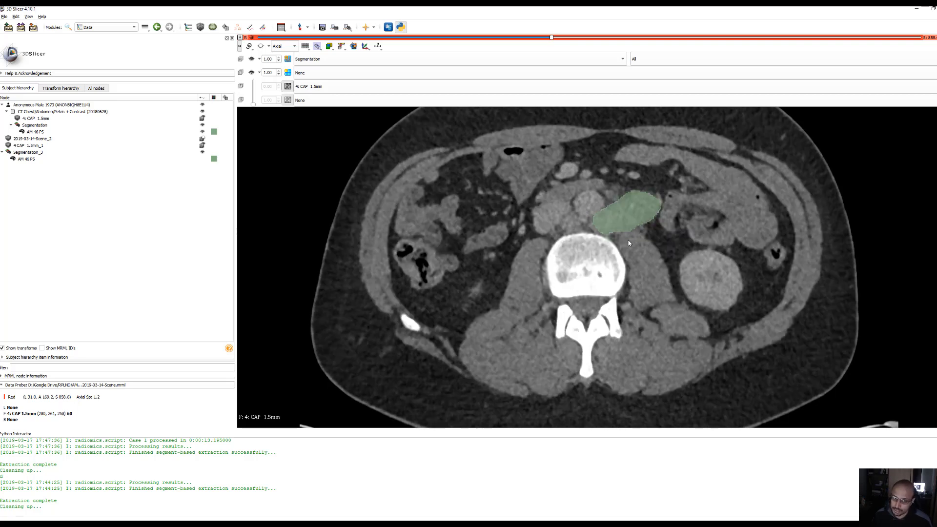
scroll(630, 197, down, 2)
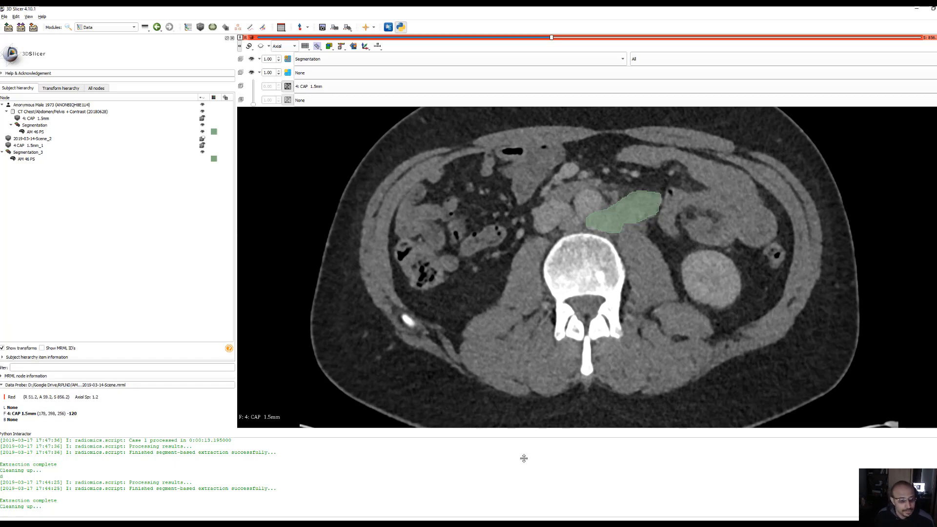
scroll(607, 314, down, 5)
scroll(607, 313, down, 7)
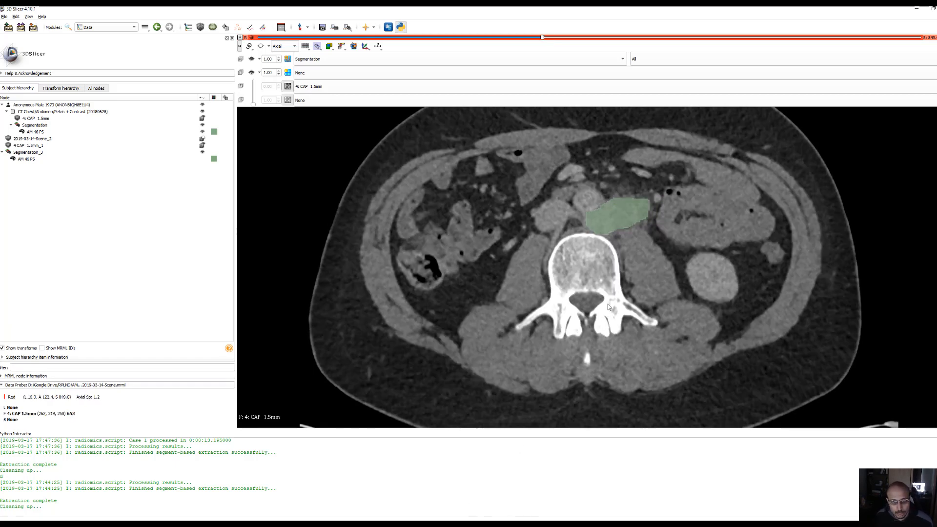
scroll(604, 303, up, 14)
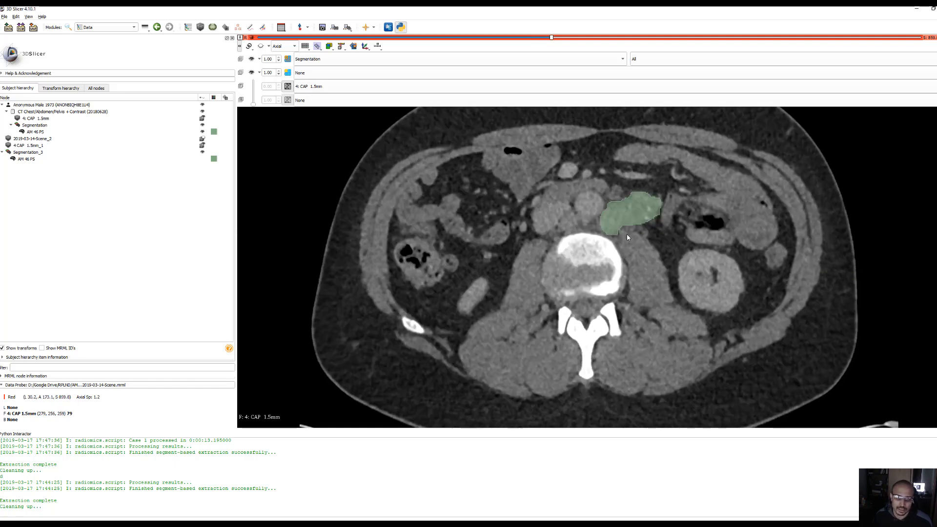
scroll(626, 233, down, 1)
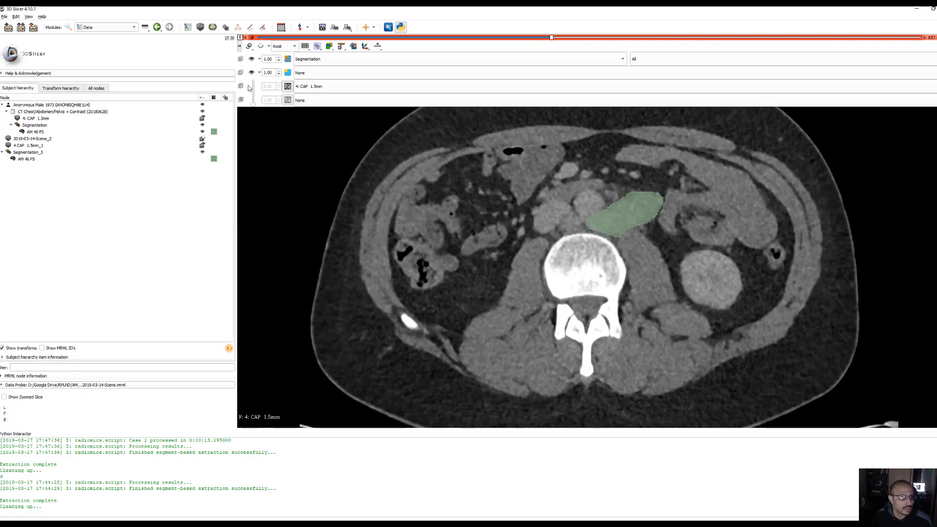
Try to erase the anterior edge of the AM 46 PS segment in the Segment Editor with a 2% diameter brush
click(262, 28)
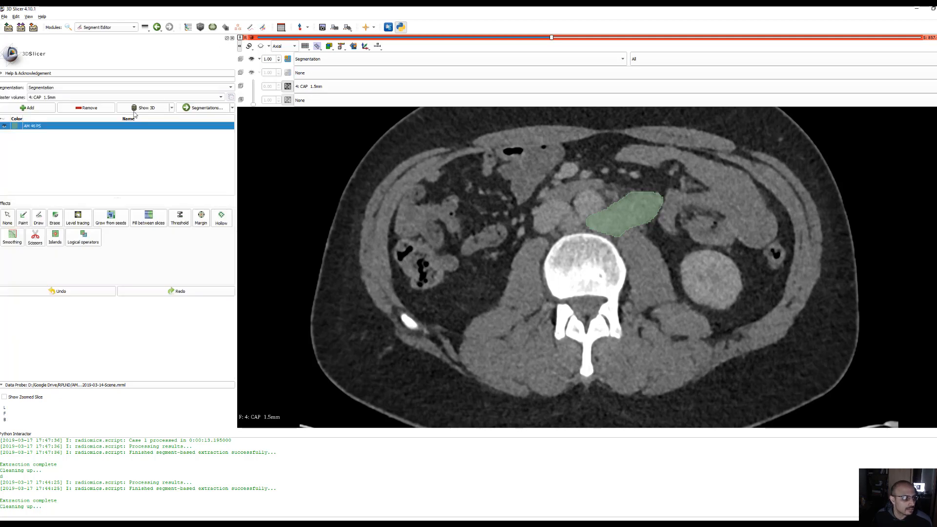
click(54, 218)
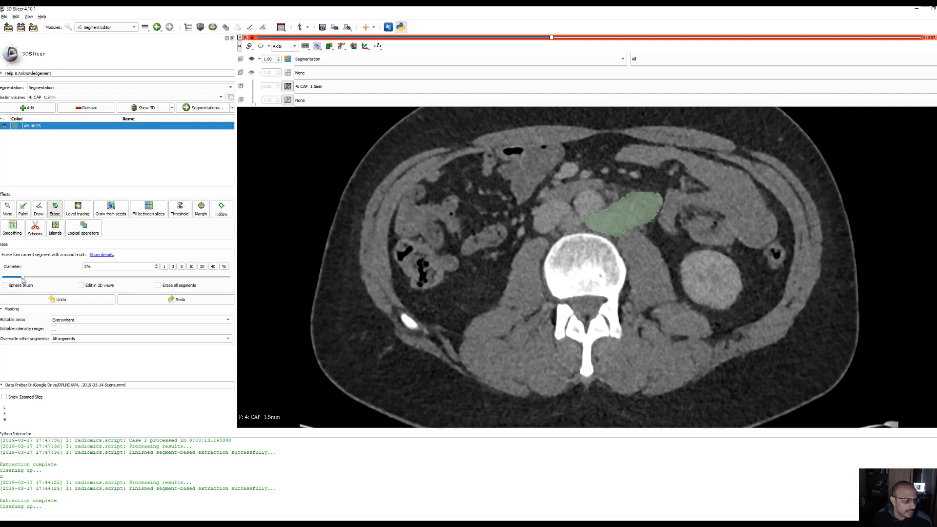
mouse_move(22, 277)
mouse_down()
mouse_move(6, 282)
mouse_move(13, 279)
mouse_up()
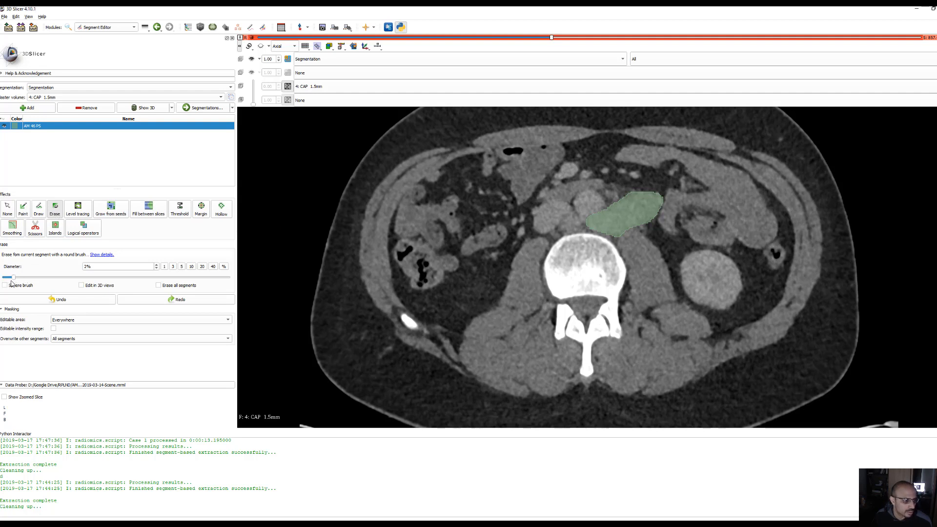
click(621, 193)
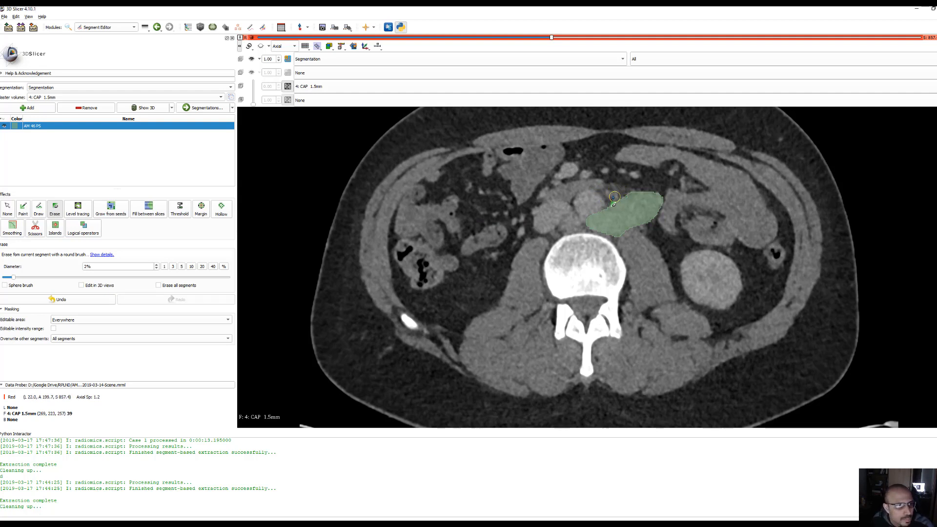
Check the segmentations listed for the axial view and inspect the AM 46 PS overlay on neighbouring slices, toggling the segment's visibility
click(602, 58)
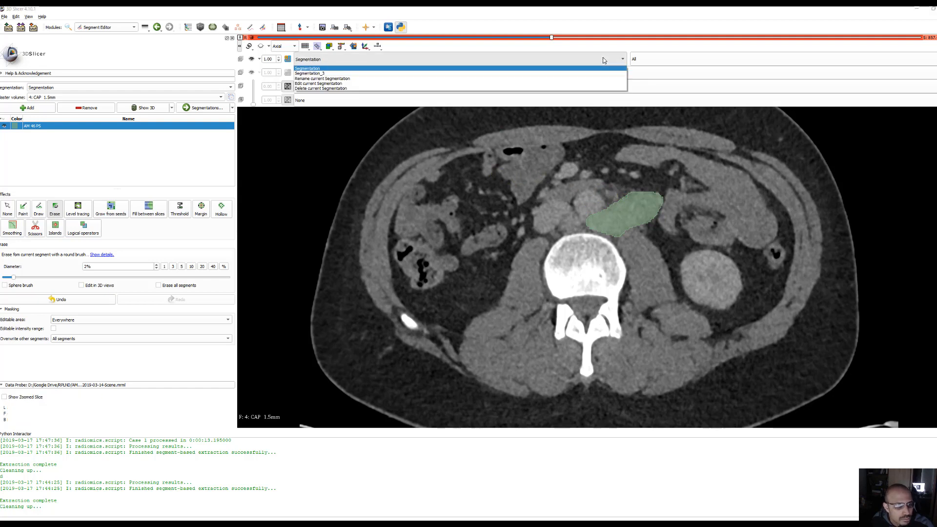
click(602, 59)
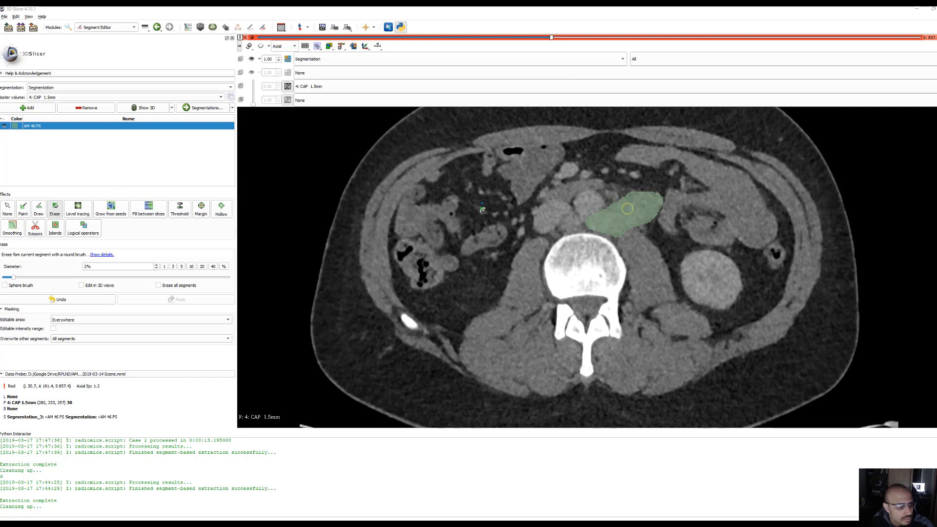
click(4, 127)
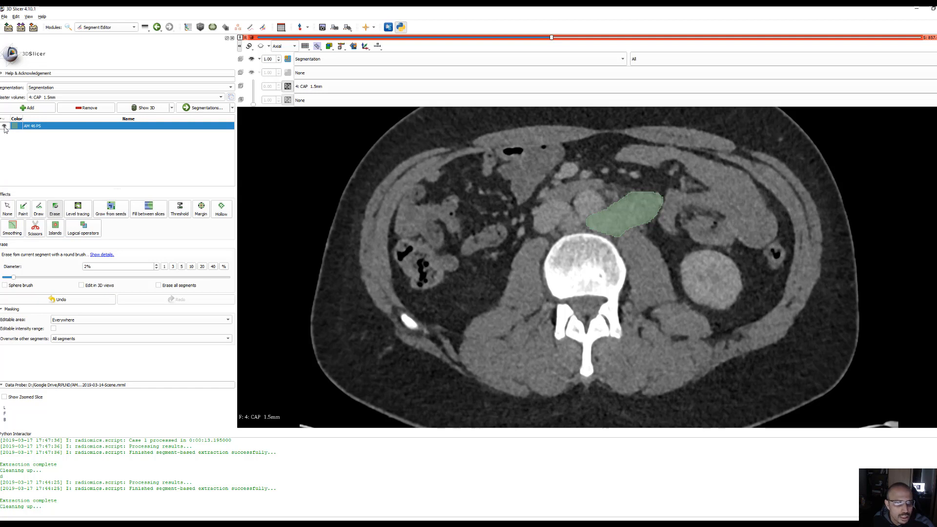
click(647, 60)
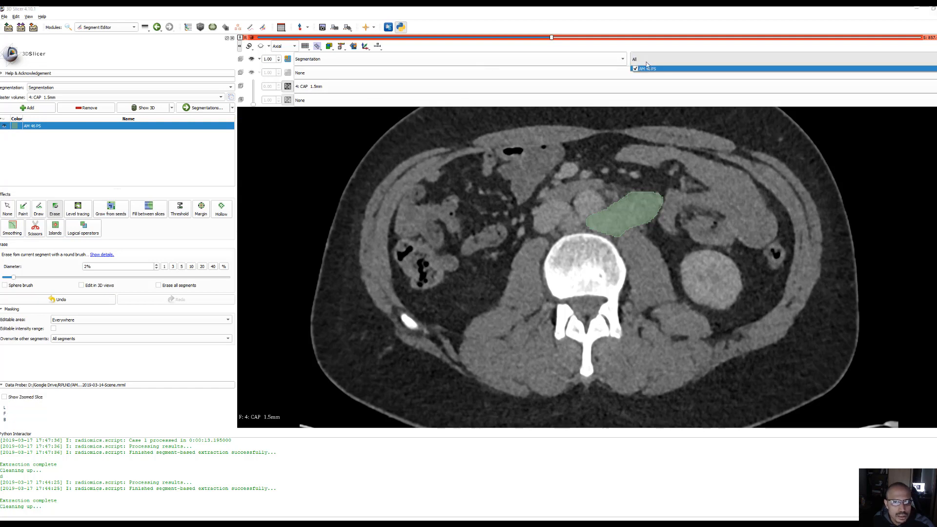
click(650, 59)
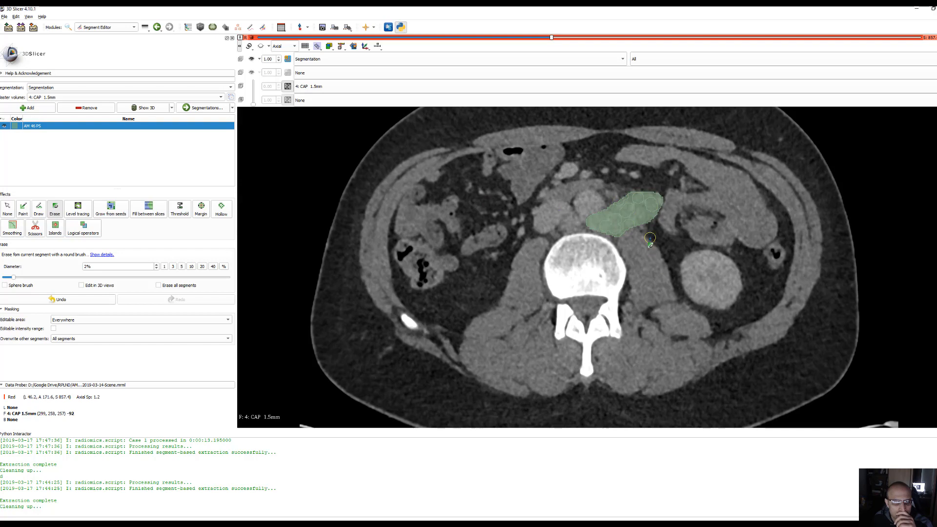
scroll(646, 244, down, 10)
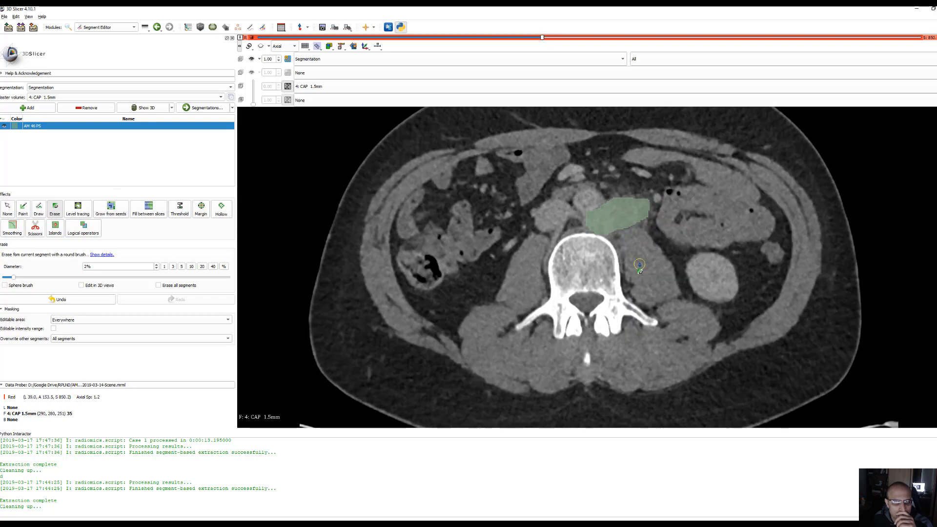
scroll(640, 265, up, 11)
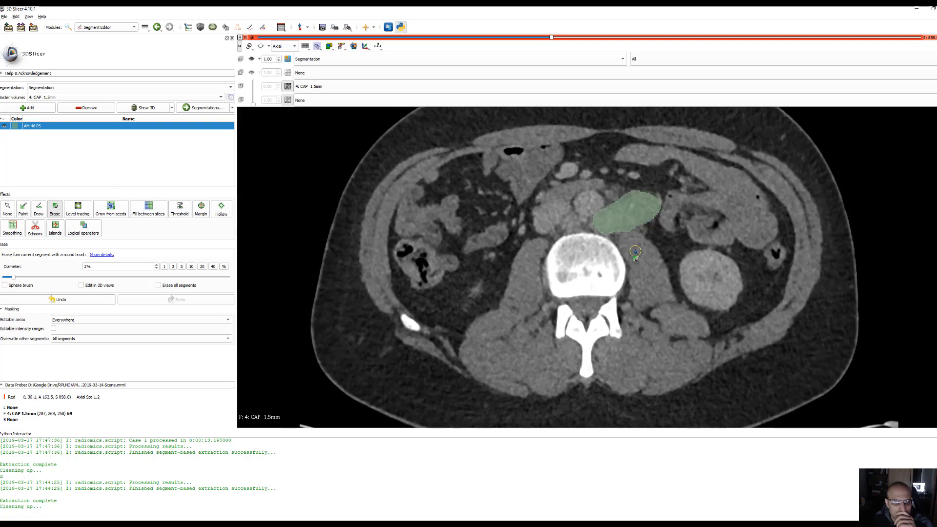
scroll(635, 252, down, 1)
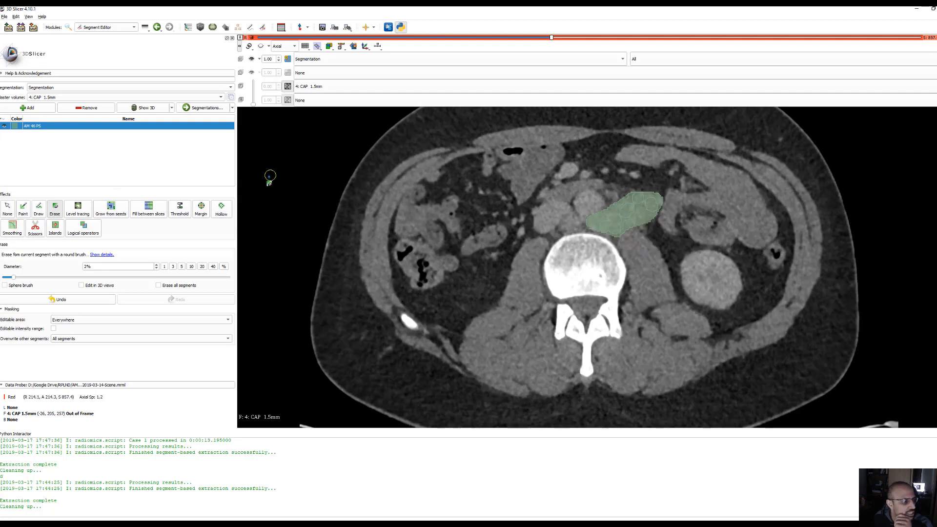
click(5, 126)
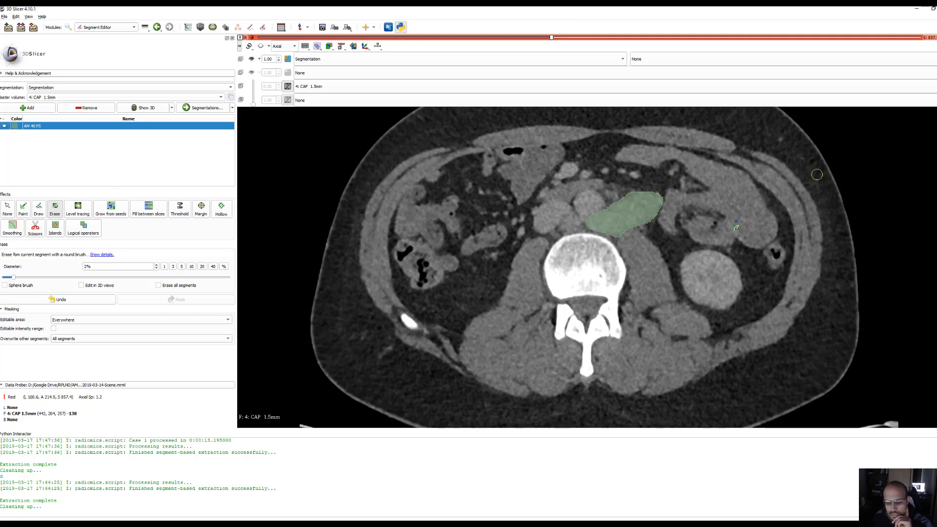
click(488, 525)
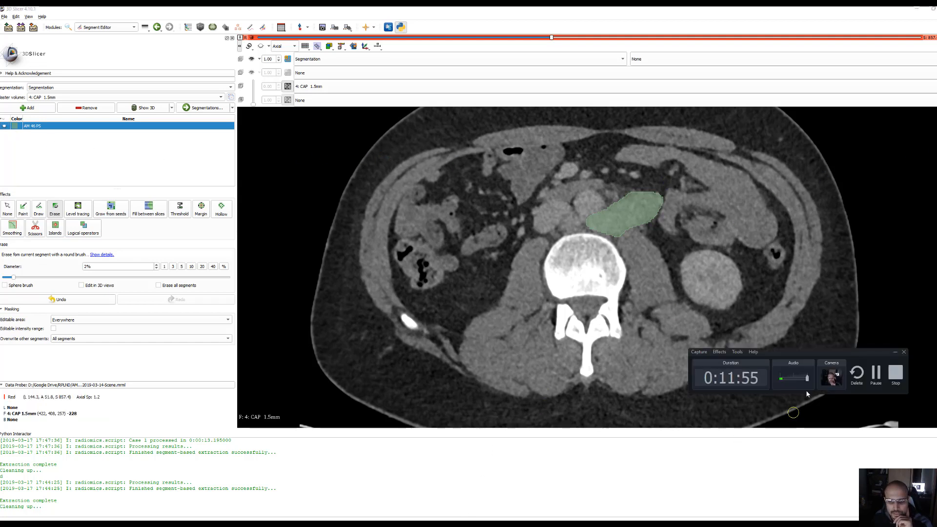
click(876, 375)
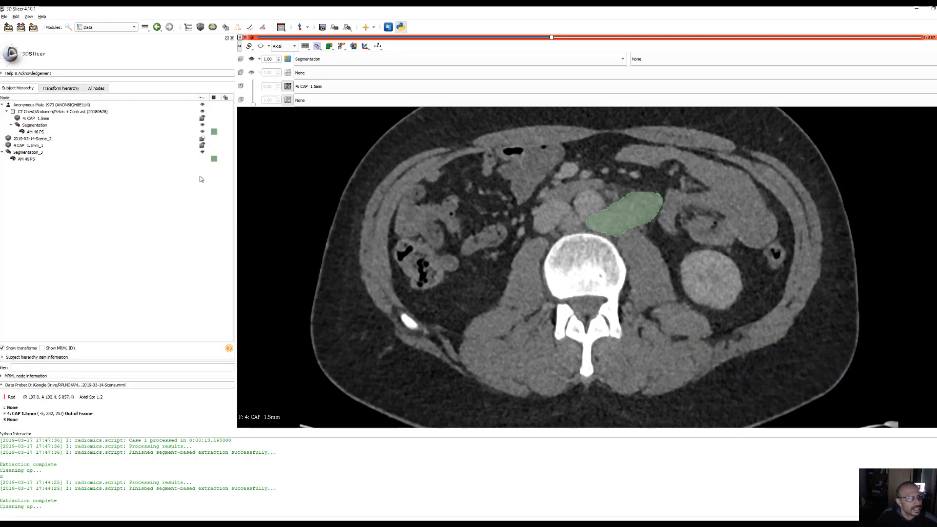
Delete the duplicate Segmentation_3 node from the subject hierarchy in the Data module
click(20, 153)
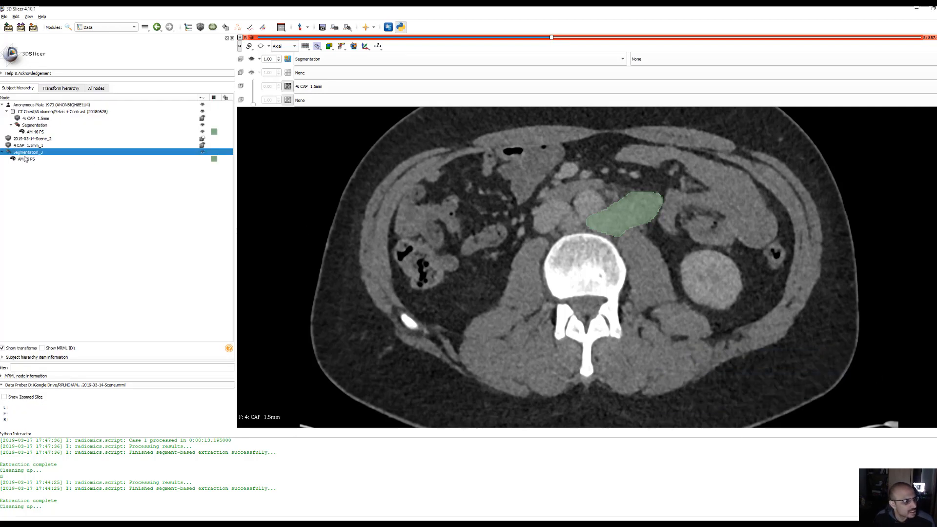
right_click(29, 154)
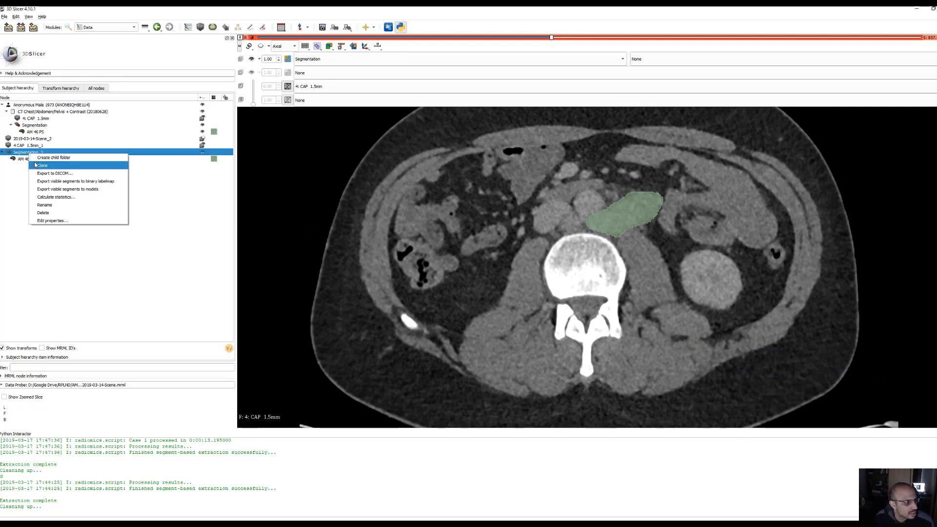
click(53, 211)
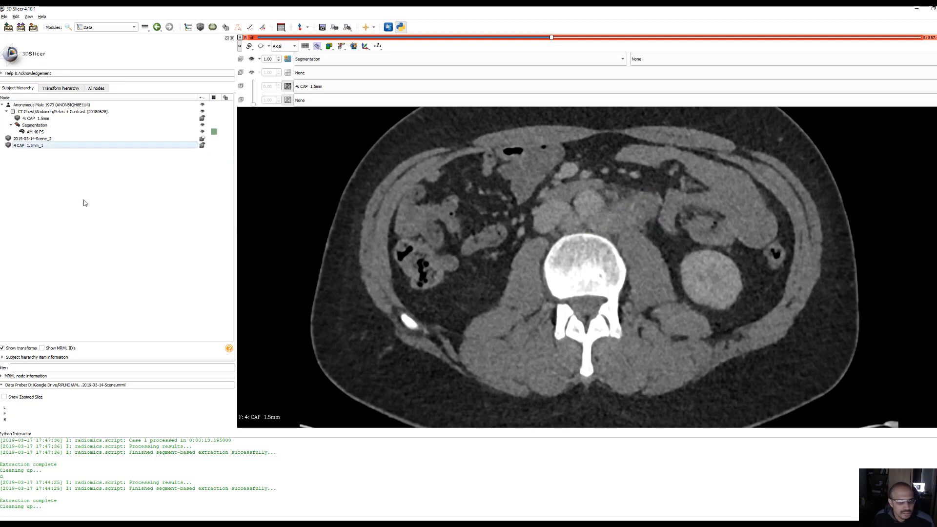
Check the remaining Segmentation node's visibility, return to the Segment Editor and show its AM 46 PS segment in the axial view
click(41, 127)
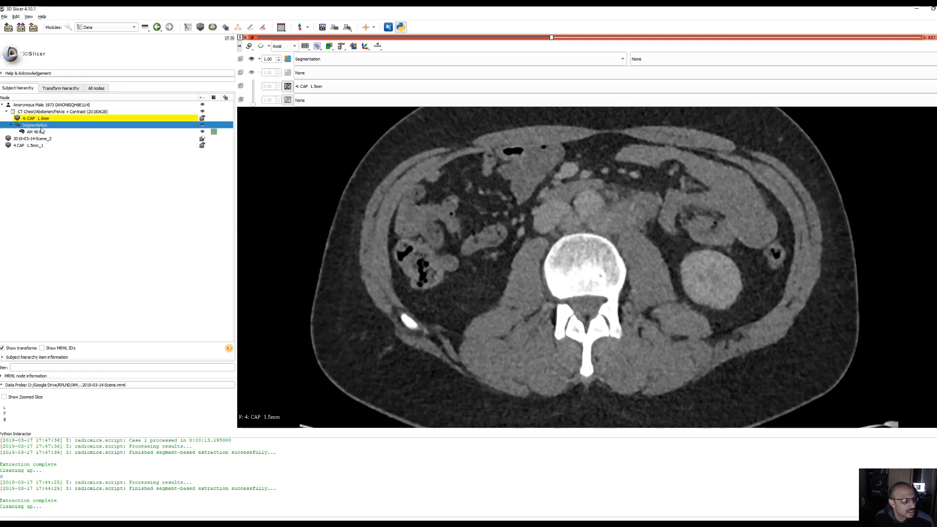
click(202, 126)
click(202, 126)
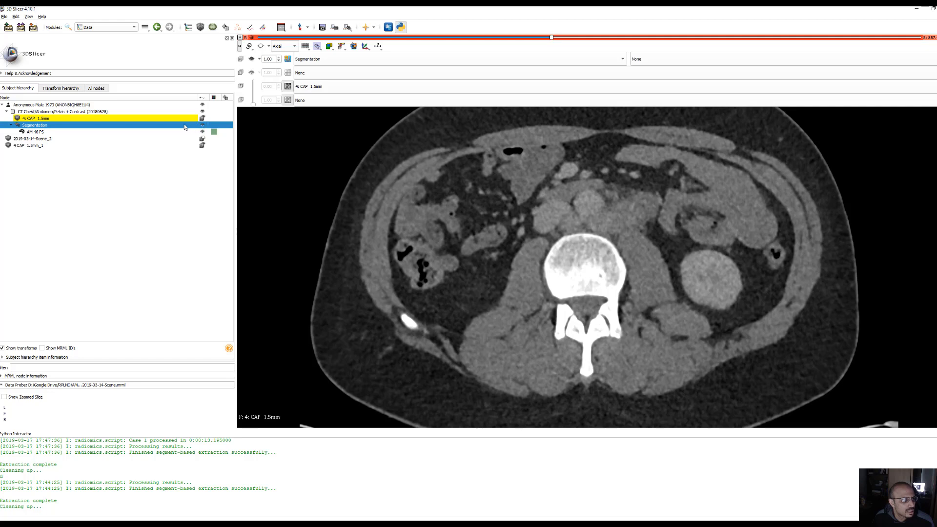
click(262, 28)
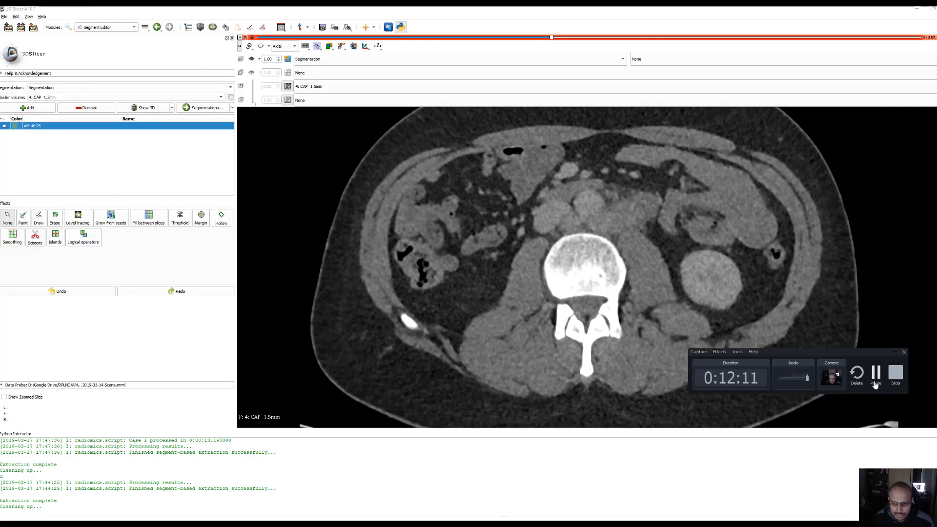
click(876, 384)
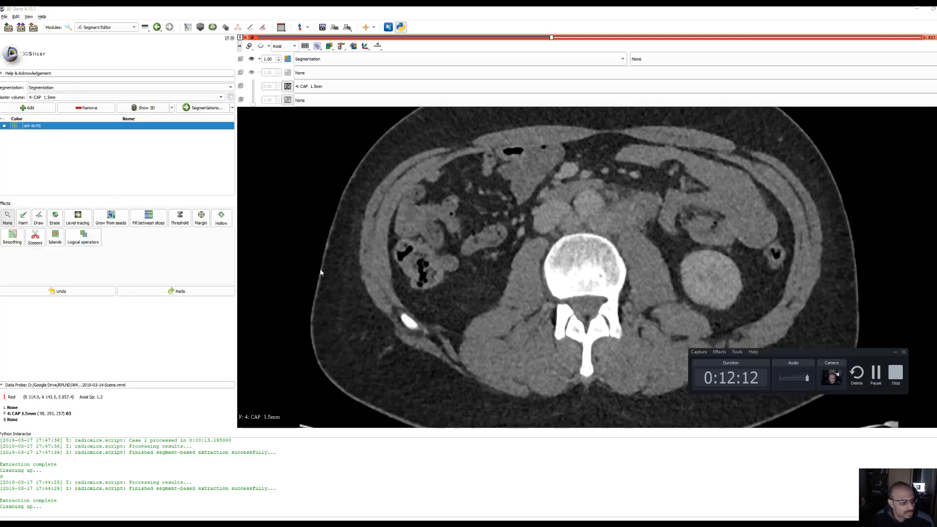
click(4, 127)
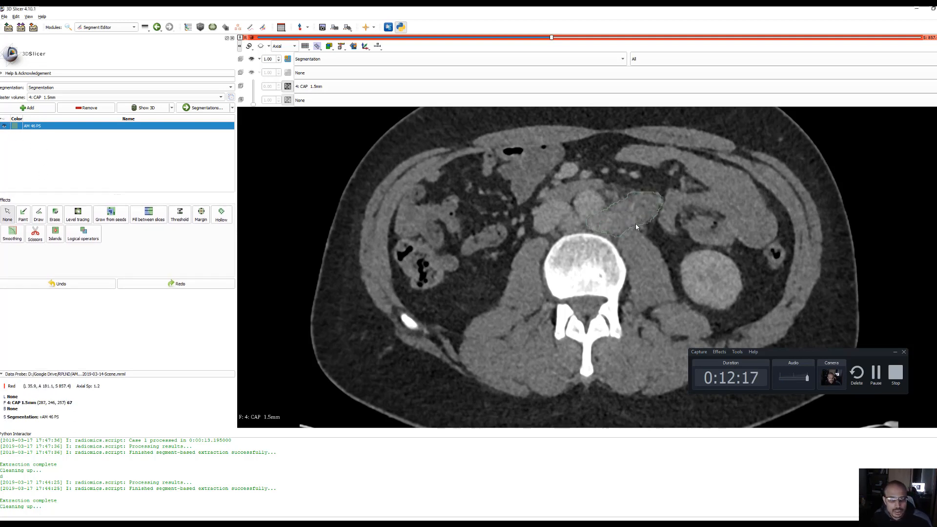
Examine the AM 46 PS outline on the axial slices from kidney level down to the pelvis, comparing it with the mass
scroll(624, 271, up, 13)
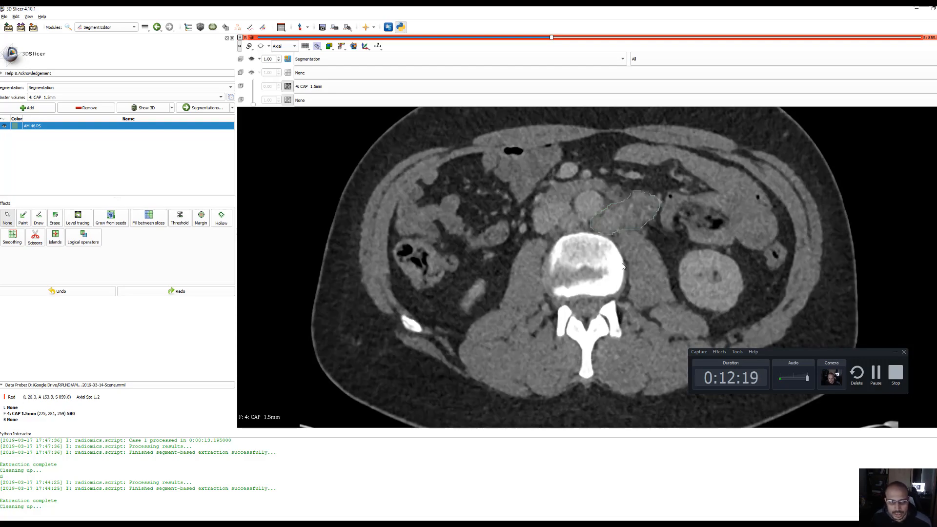
scroll(632, 283, down, 11)
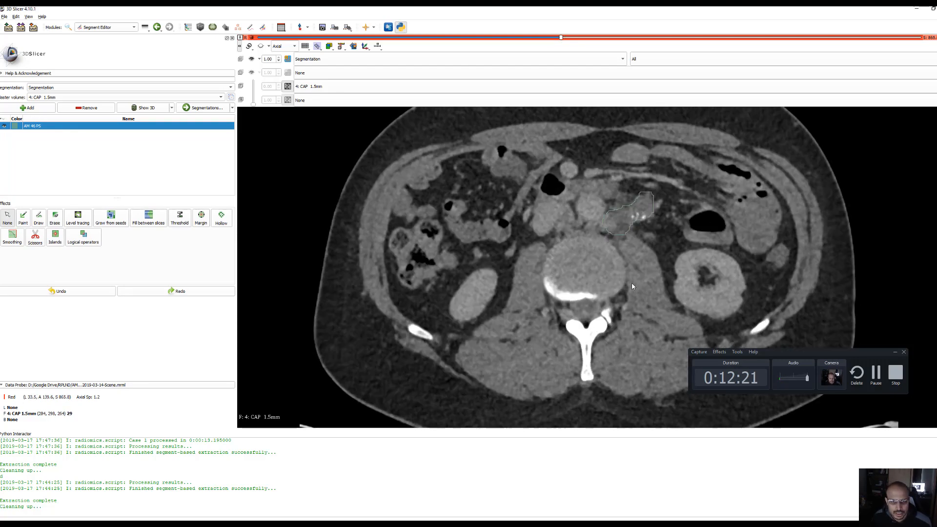
scroll(631, 287, down, 11)
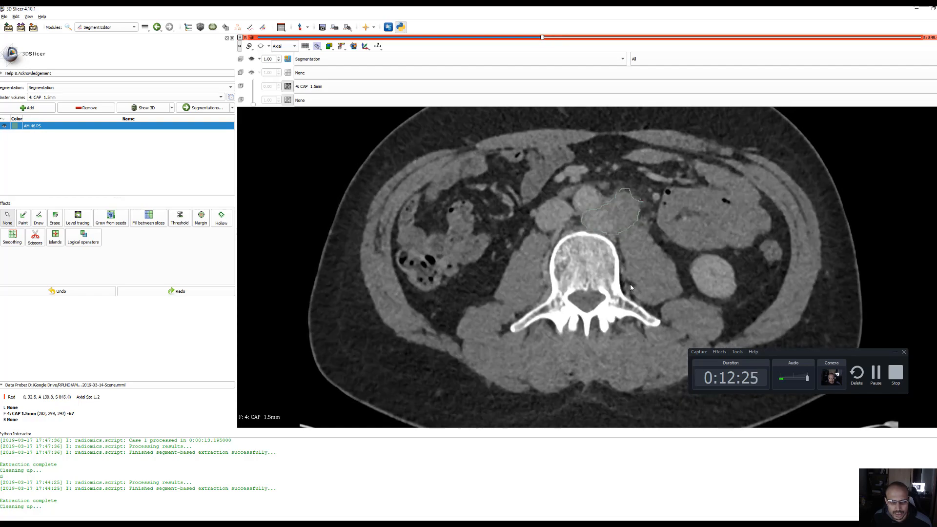
scroll(631, 287, down, 12)
scroll(630, 287, down, 11)
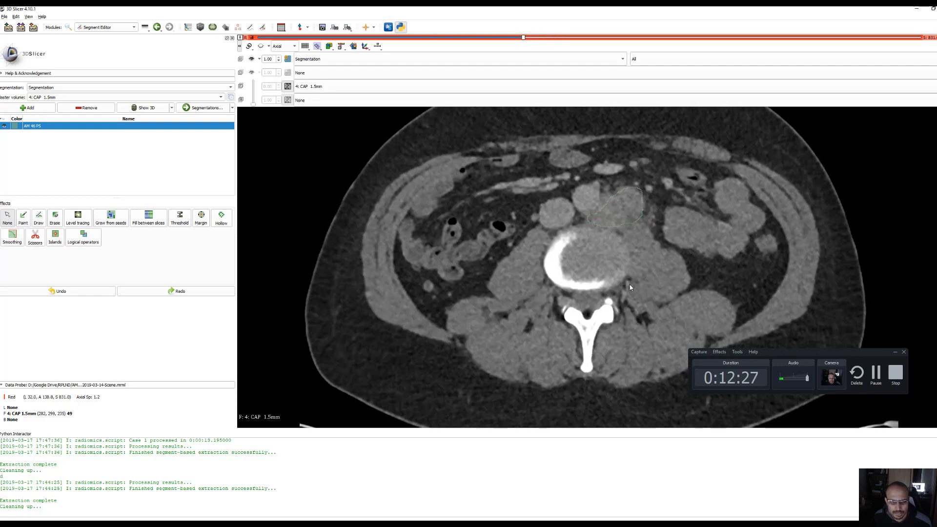
scroll(615, 245, down, 10)
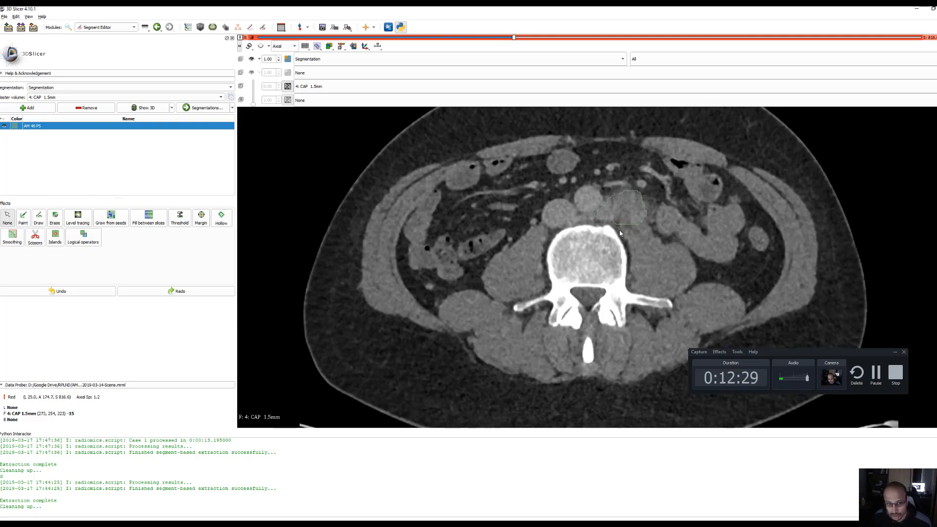
scroll(607, 233, down, 13)
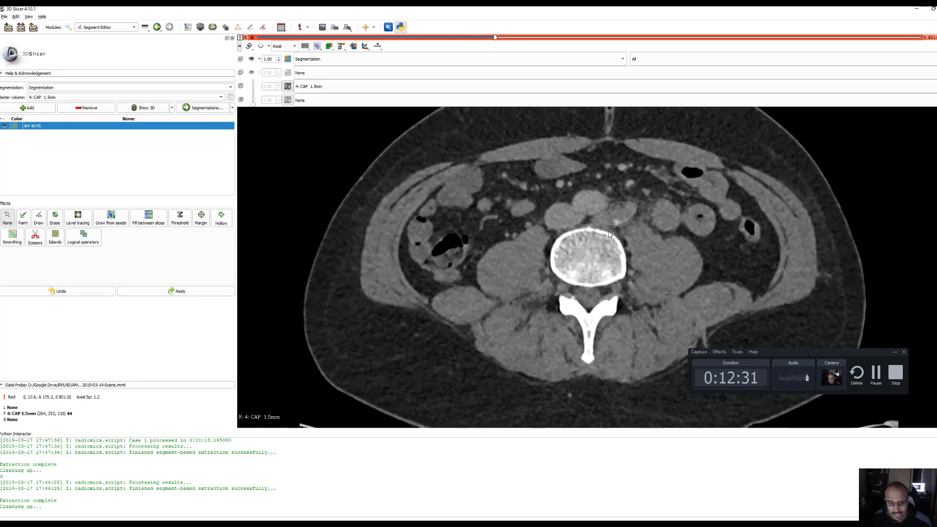
scroll(609, 235, down, 10)
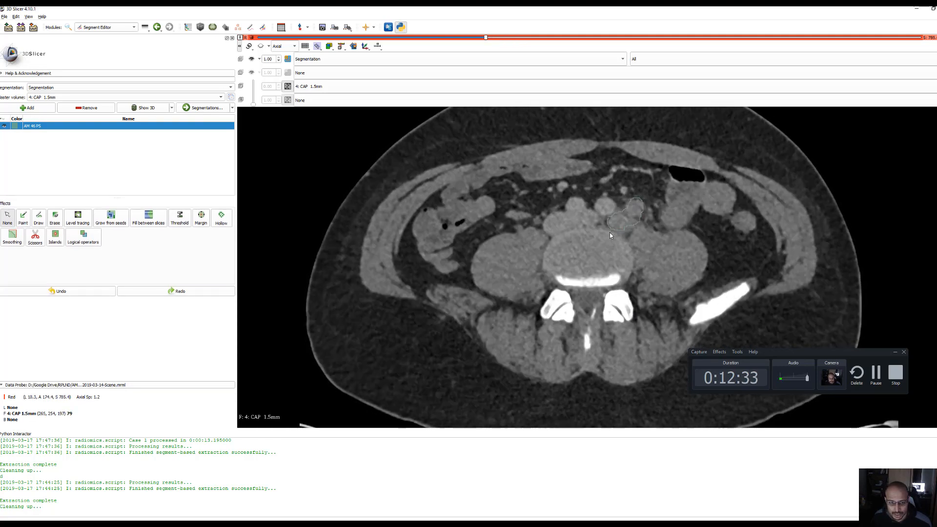
scroll(610, 236, up, 2)
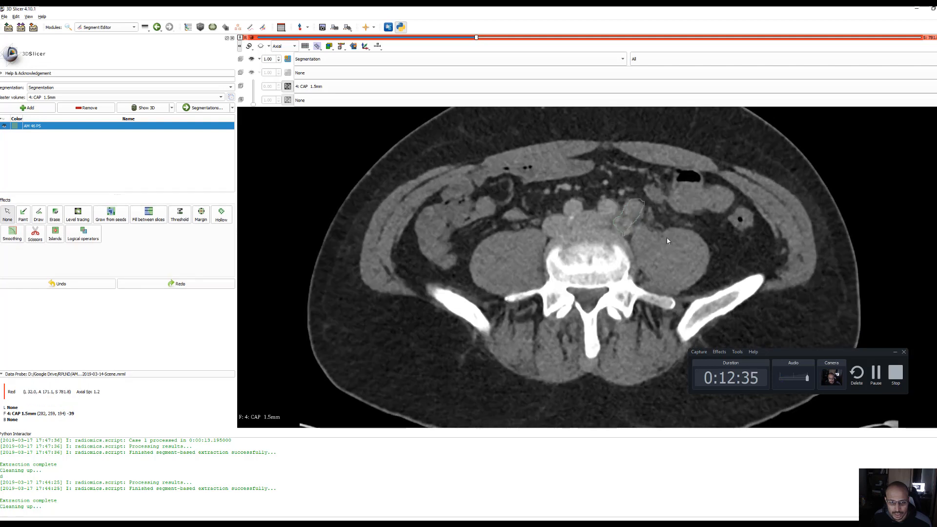
Erase the outer anterior corner of the AM 46 PS segment on the S 781.8 axial slice with a 2% diameter brush
right_drag(635, 257, 635, 312)
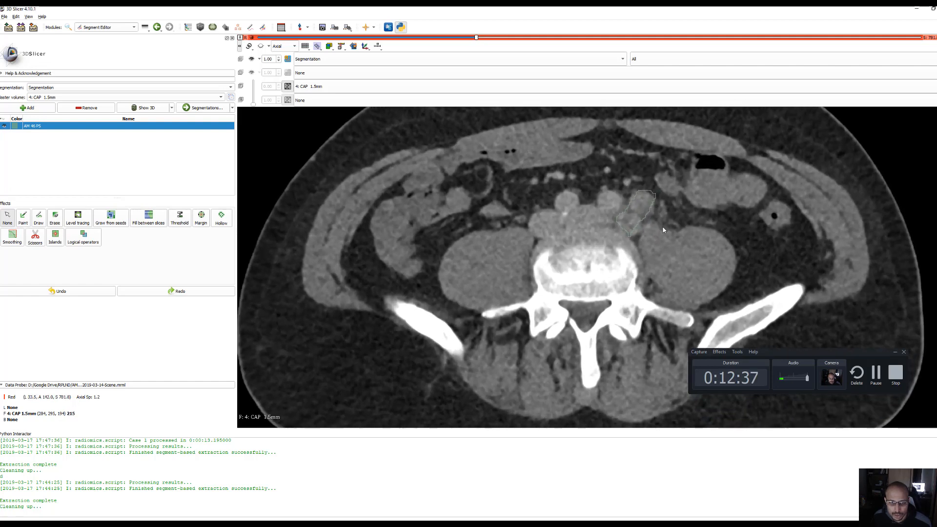
right_drag(652, 198, 655, 254)
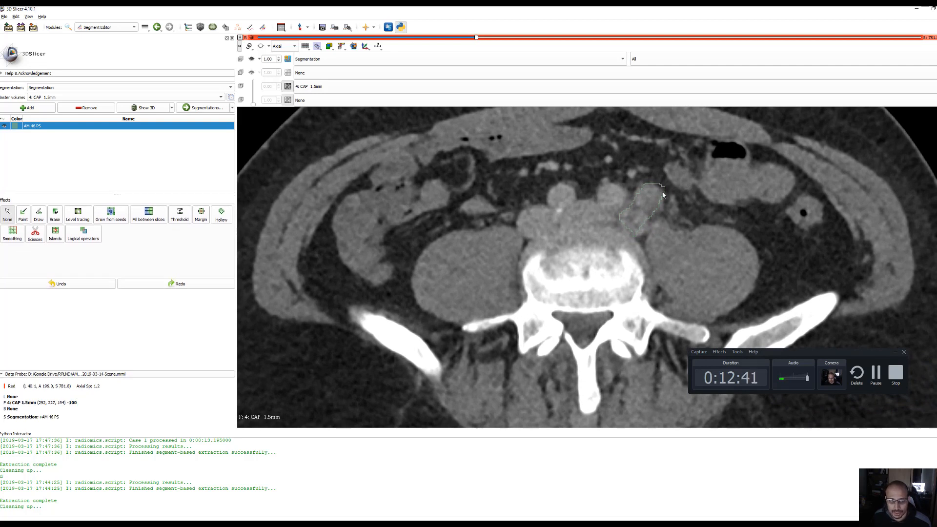
right_drag(663, 197, 659, 221)
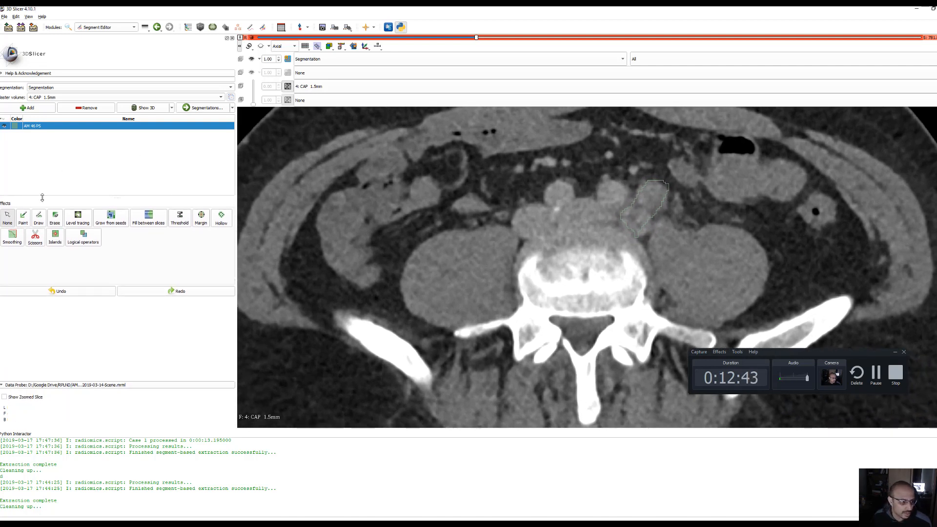
click(54, 221)
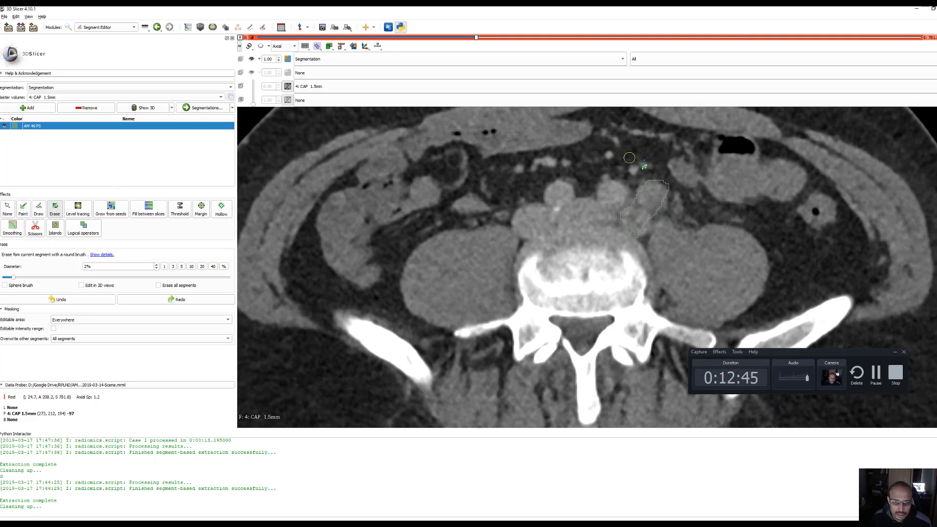
drag(664, 183, 671, 185)
Erase the excess along the outer anterior edge of the AM 46 PS segment on the axial slices from S 780.6 down to S 775.8
scroll(678, 176, down, 1)
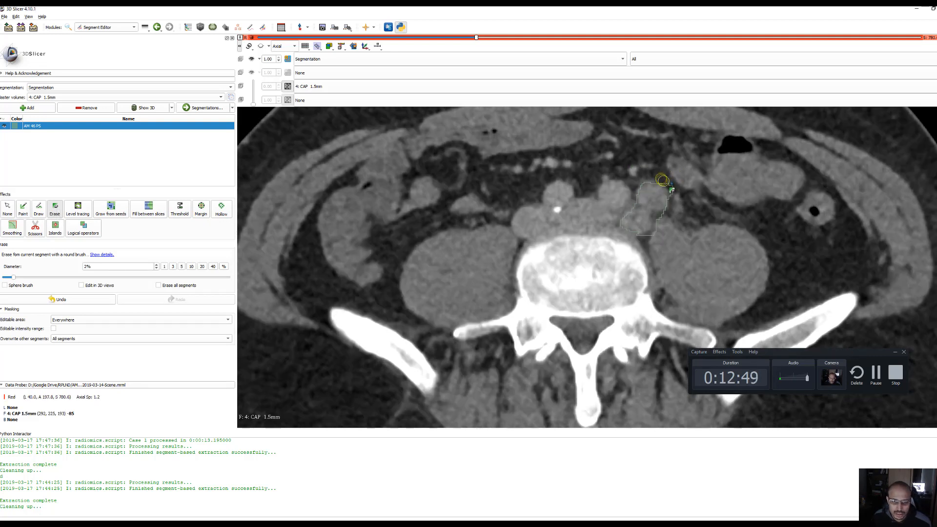
scroll(666, 185, down, 1)
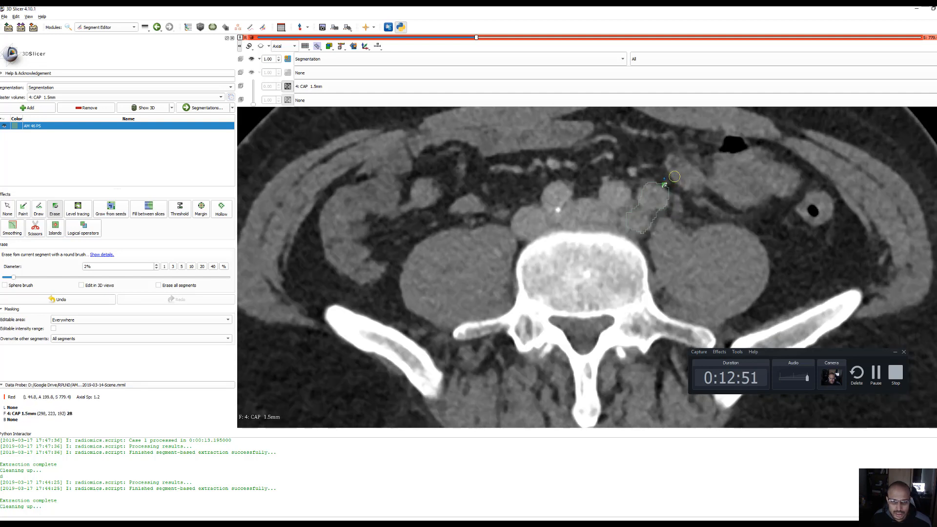
mouse_move(662, 178)
mouse_down()
mouse_move(649, 182)
mouse_move(665, 186)
mouse_move(660, 180)
mouse_move(672, 215)
mouse_move(682, 217)
mouse_up()
scroll(684, 172, down, 1)
scroll(658, 183, down, 1)
scroll(706, 179, down, 1)
mouse_move(646, 186)
mouse_down()
mouse_move(670, 188)
mouse_move(674, 216)
mouse_up()
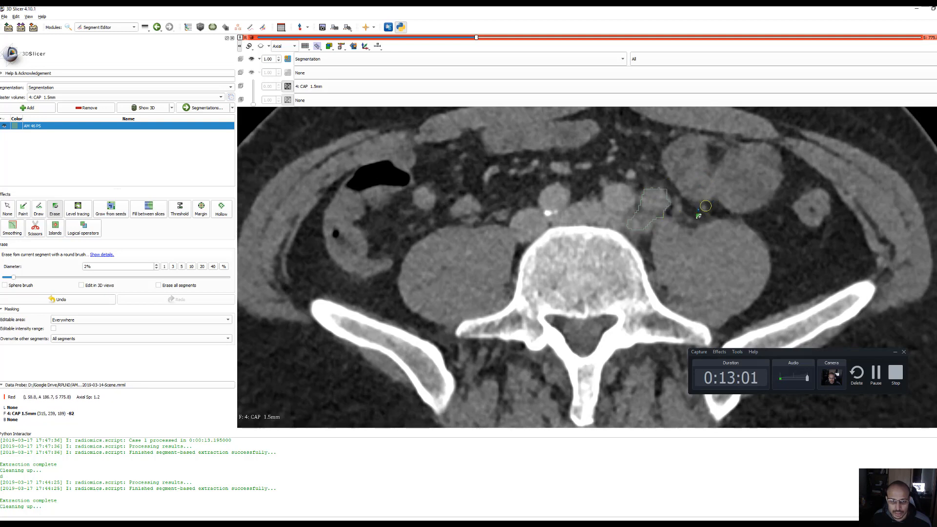
Trim the anterior and outer margins of the AM 46 PS segment on the axial slices from S 774.6 down to S 768.6
scroll(686, 211, down, 1)
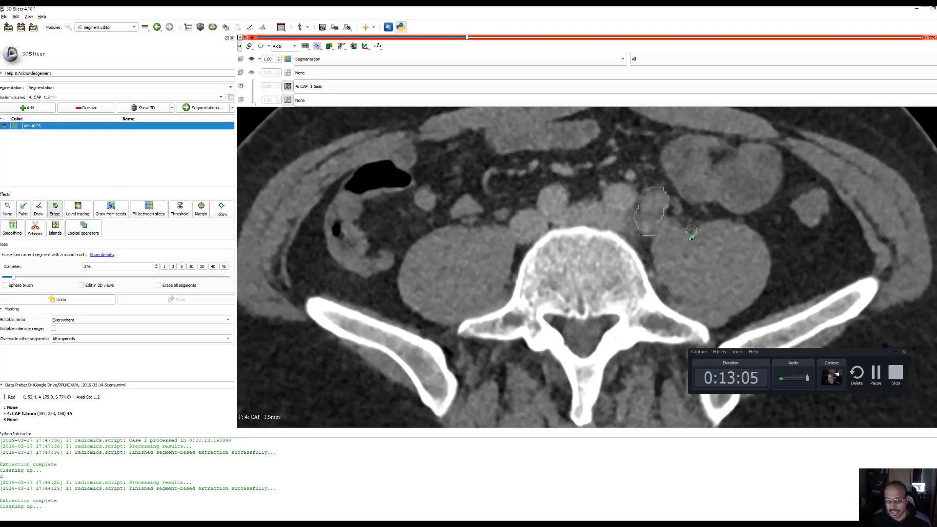
scroll(692, 230, down, 1)
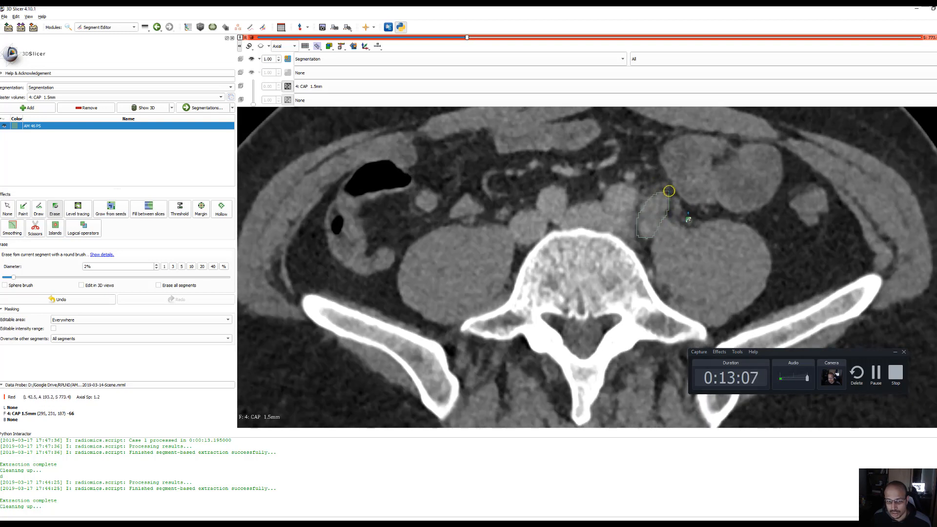
scroll(690, 198, down, 1)
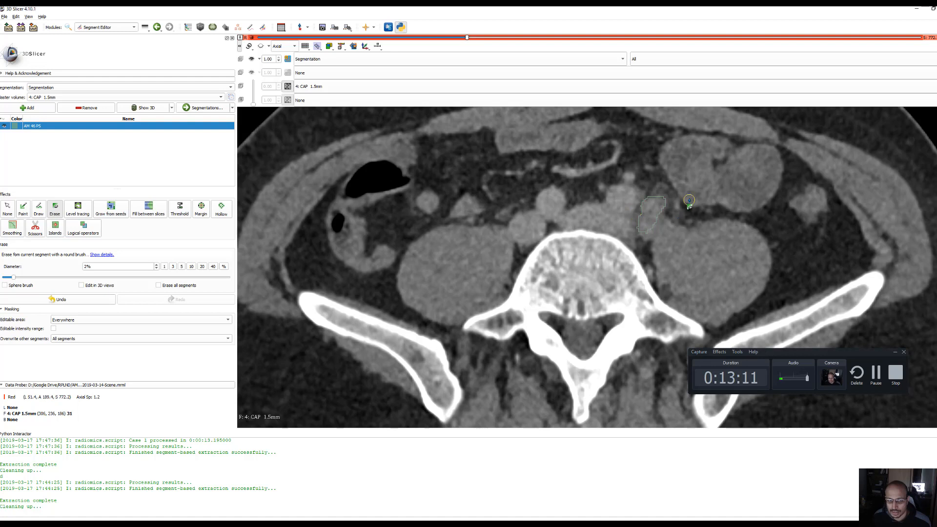
scroll(686, 200, down, 1)
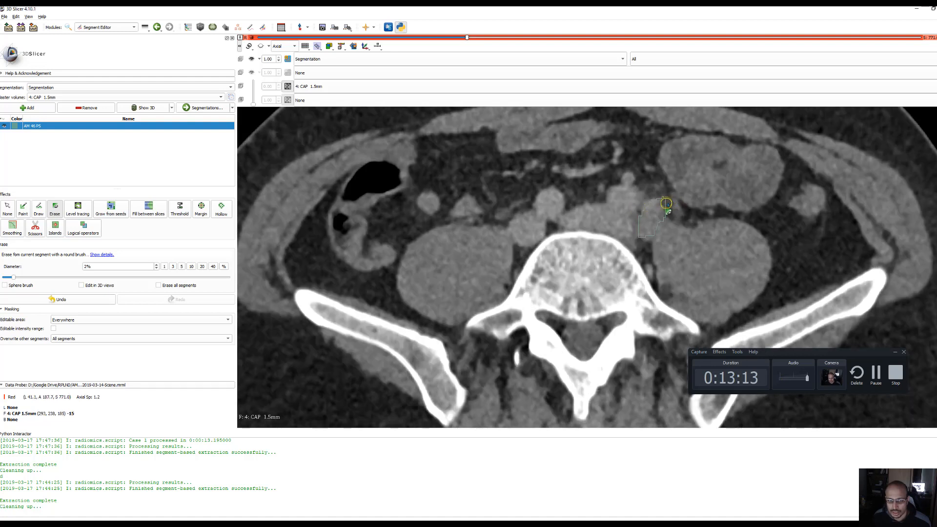
scroll(681, 189, down, 1)
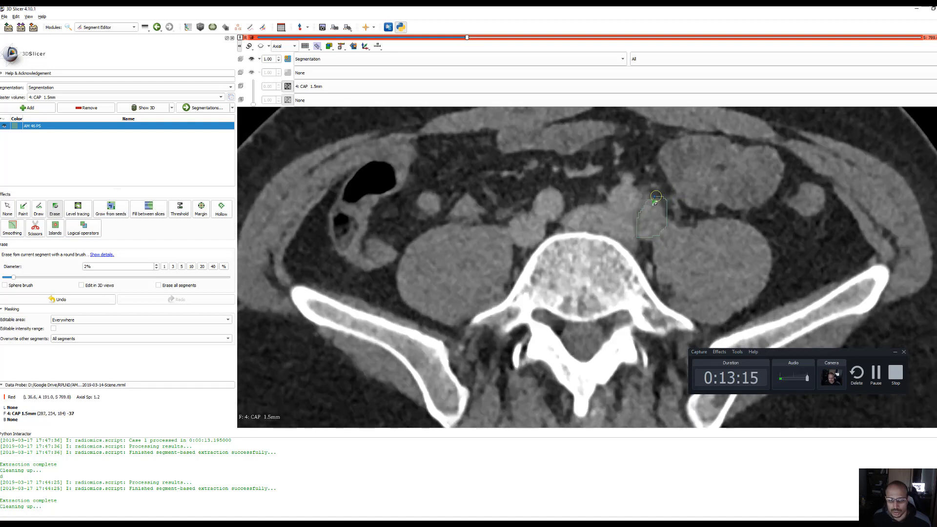
mouse_move(656, 196)
mouse_down()
mouse_move(670, 213)
mouse_move(660, 210)
mouse_move(653, 246)
mouse_up()
scroll(681, 176, down, 1)
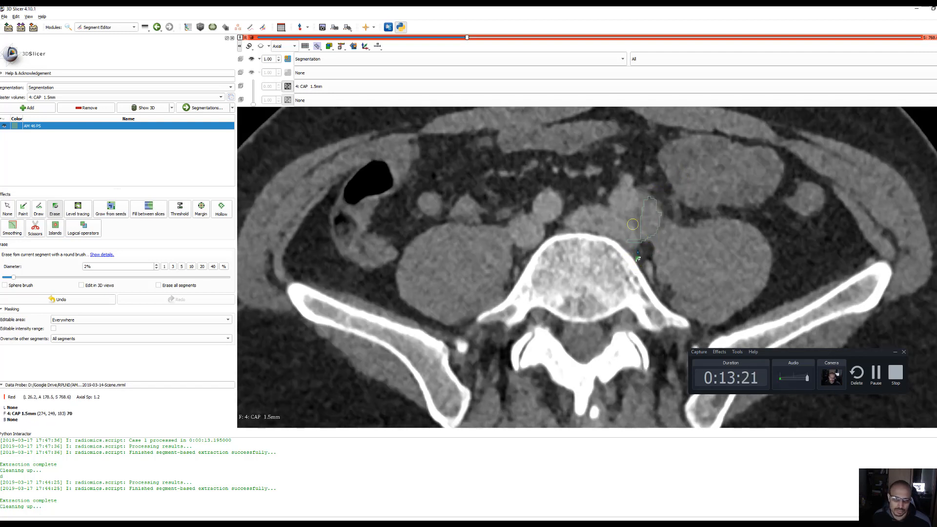
Erase the posterior tip and the outer anterior edge of the AM 46 PS segment on the S 767.4 axial slice
scroll(664, 251, down, 1)
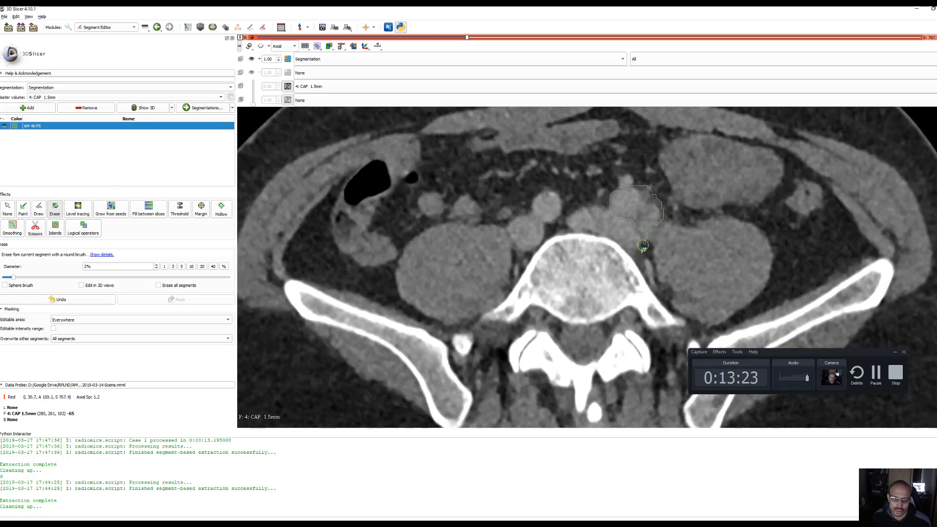
click(644, 243)
scroll(667, 253, down, 4)
scroll(668, 253, up, 4)
drag(666, 217, 637, 182)
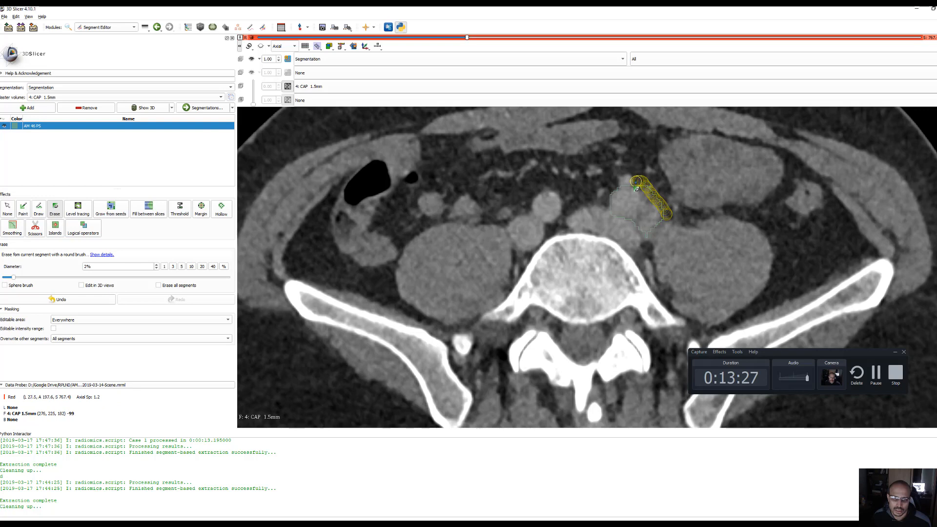
Erase excess along the anterior and outer edges of the AM 46 PS segment on the axial slices from S 787.8 up to S 790.2
scroll(682, 222, up, 4)
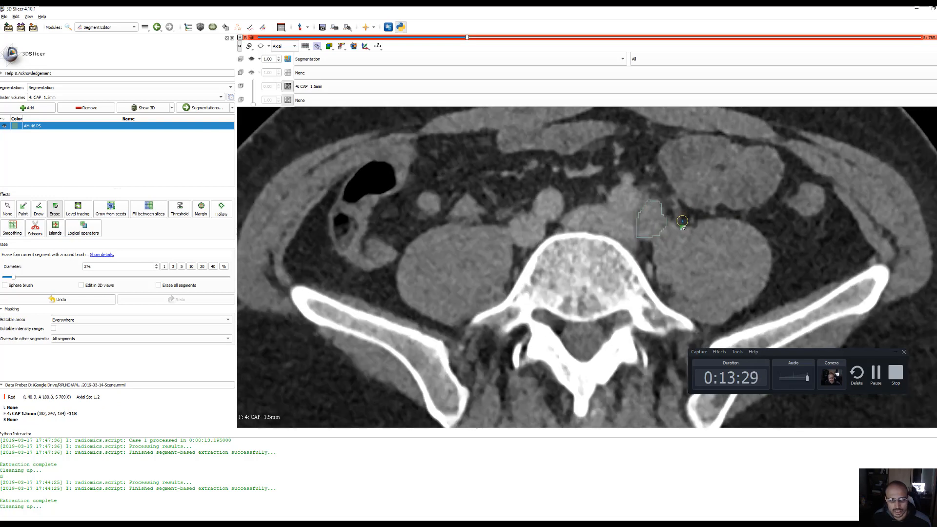
scroll(682, 222, up, 2)
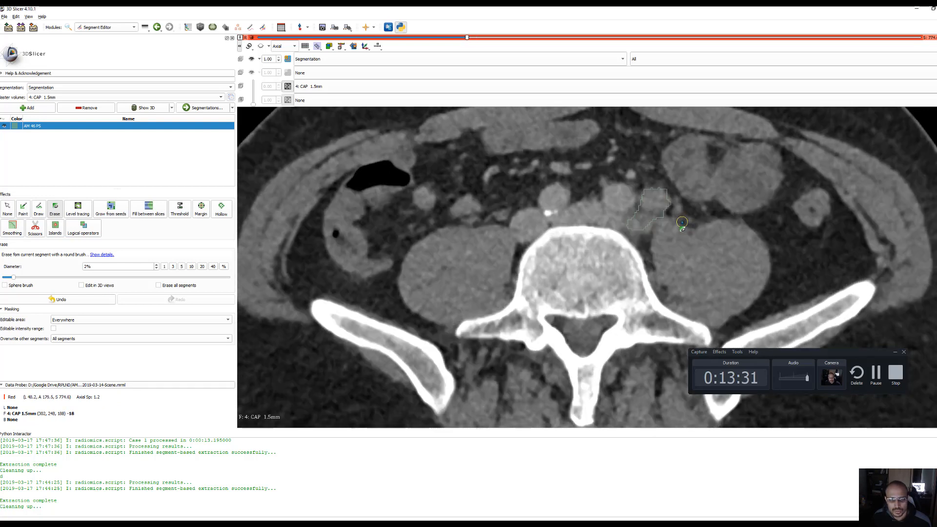
scroll(630, 215, up, 1)
scroll(688, 215, up, 6)
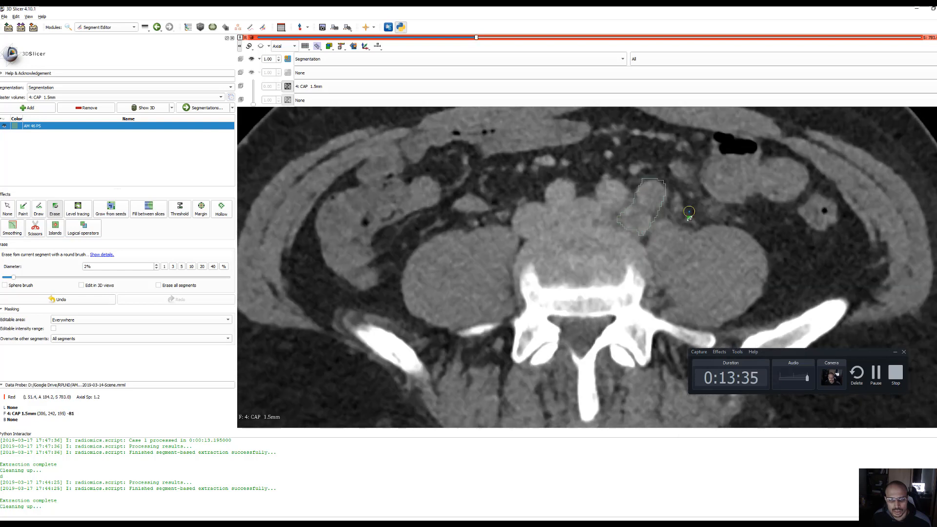
scroll(689, 215, up, 2)
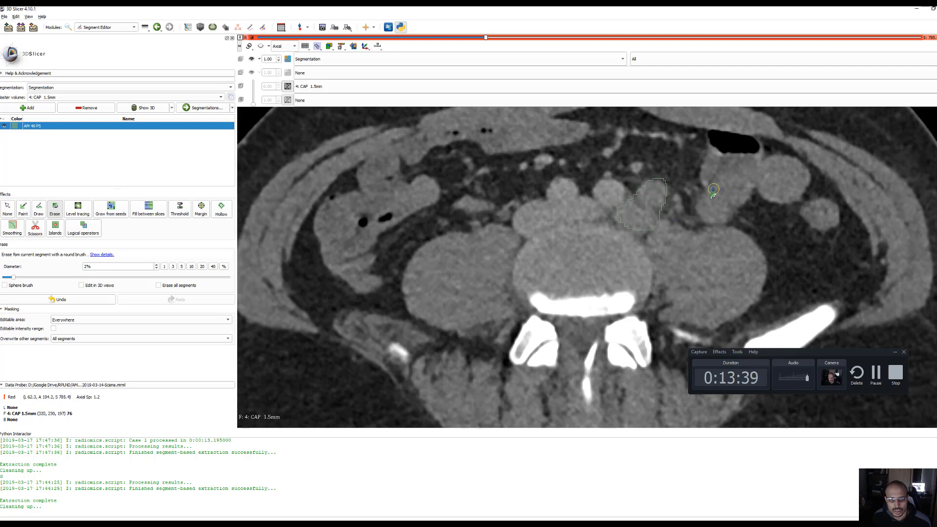
scroll(710, 191, up, 2)
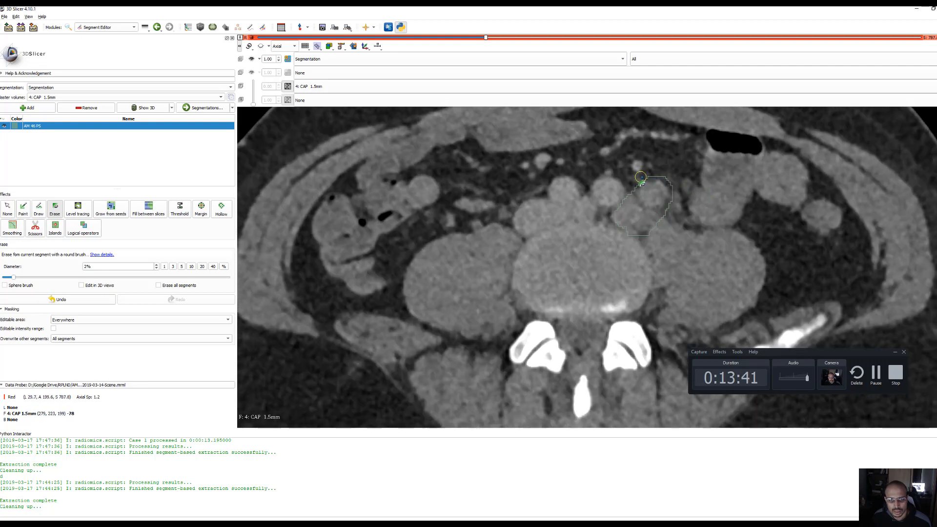
mouse_move(640, 176)
mouse_down()
mouse_move(671, 188)
mouse_move(667, 220)
mouse_up()
scroll(656, 201, up, 1)
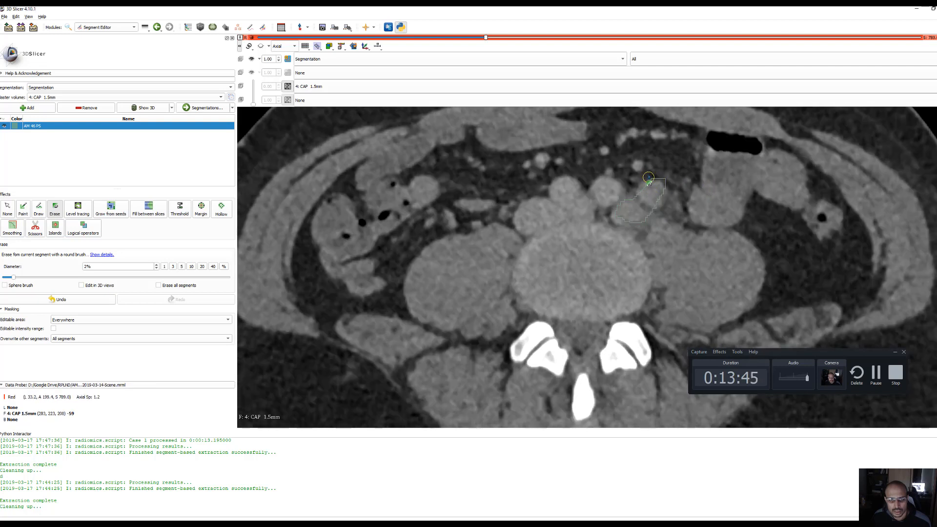
drag(648, 177, 676, 189)
scroll(693, 169, up, 1)
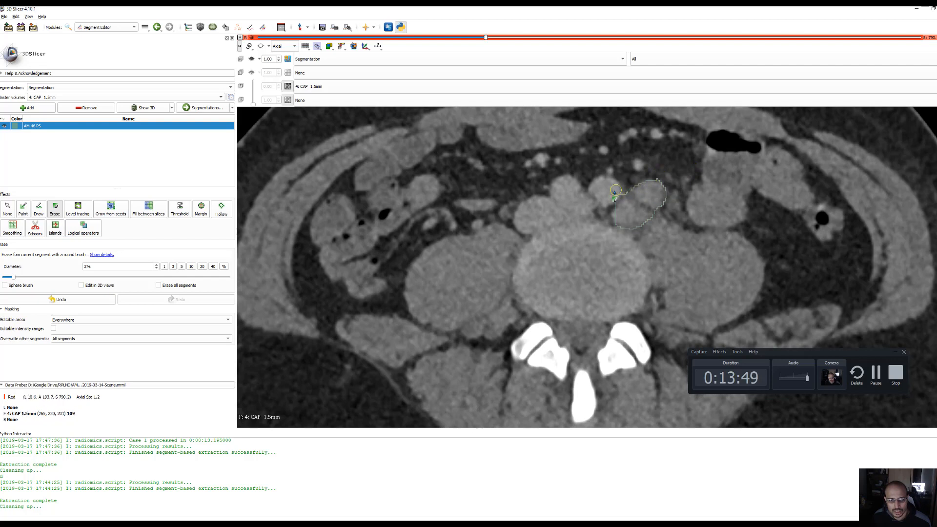
drag(613, 200, 617, 194)
Erase excess along the anterior edge of the AM 46 PS segment on the S 795.0 axial slice
scroll(702, 174, up, 1)
scroll(702, 176, up, 2)
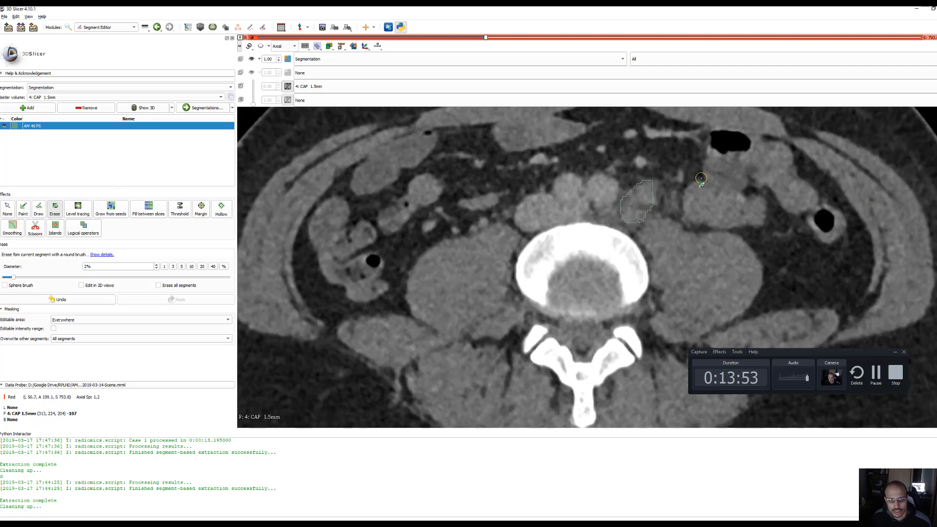
scroll(701, 176, down, 1)
scroll(693, 182, up, 1)
scroll(692, 182, up, 1)
drag(621, 184, 649, 183)
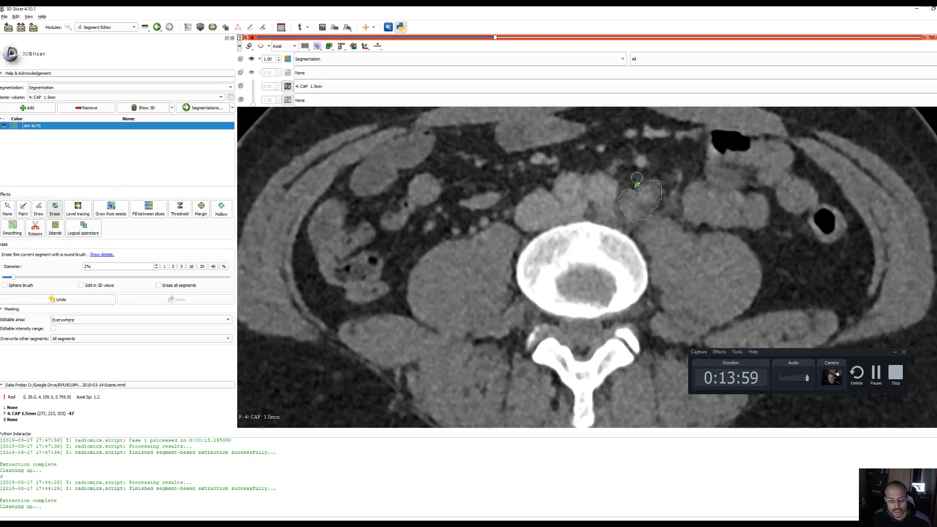
Fill in the anterior notch of the AM 46 PS segment on the S 795.0 slice with the Draw effect
click(39, 209)
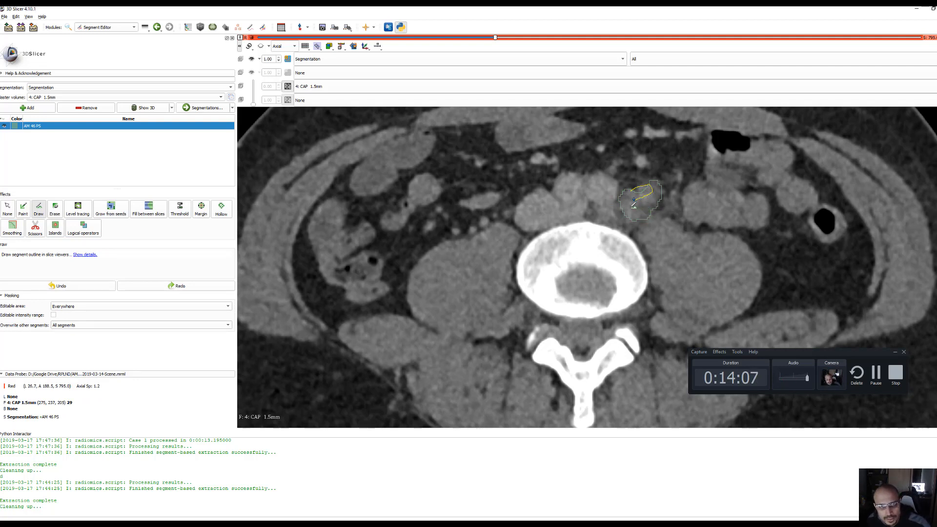
drag(633, 199, 631, 199)
right_click(632, 200)
scroll(654, 221, up, 1)
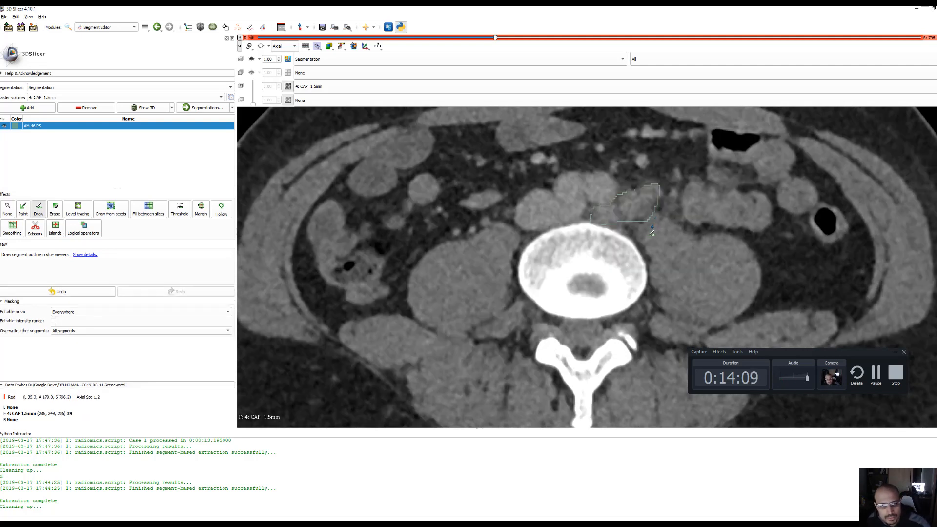
Erase excess along the posterior and outer edges of the AM 46 PS segment, including its inner tail, on the S 796.2 slice
scroll(652, 234, down, 1)
scroll(651, 242, up, 1)
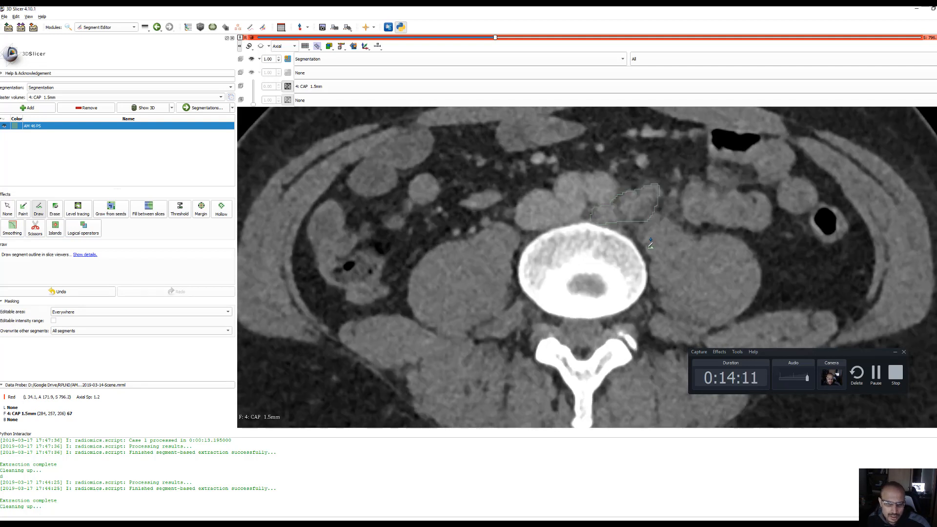
click(60, 211)
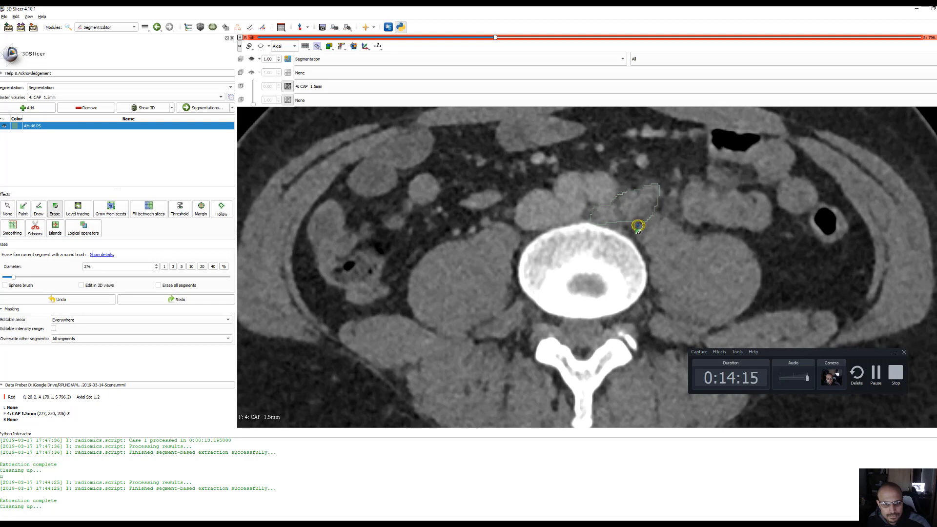
drag(638, 225, 659, 204)
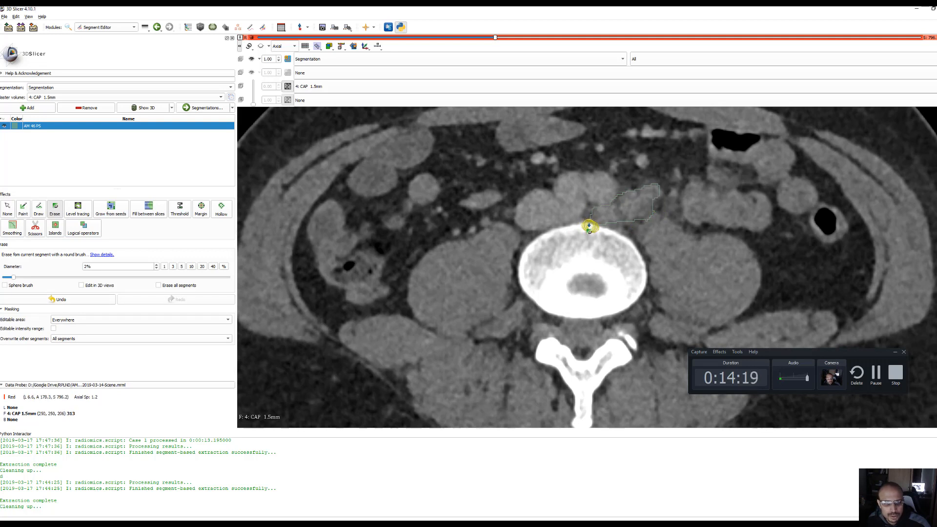
drag(588, 225, 600, 230)
Trim the outer edge of the AM 46 PS segment on the axial slices from S 797.4 up to S 799.8
scroll(705, 226, up, 1)
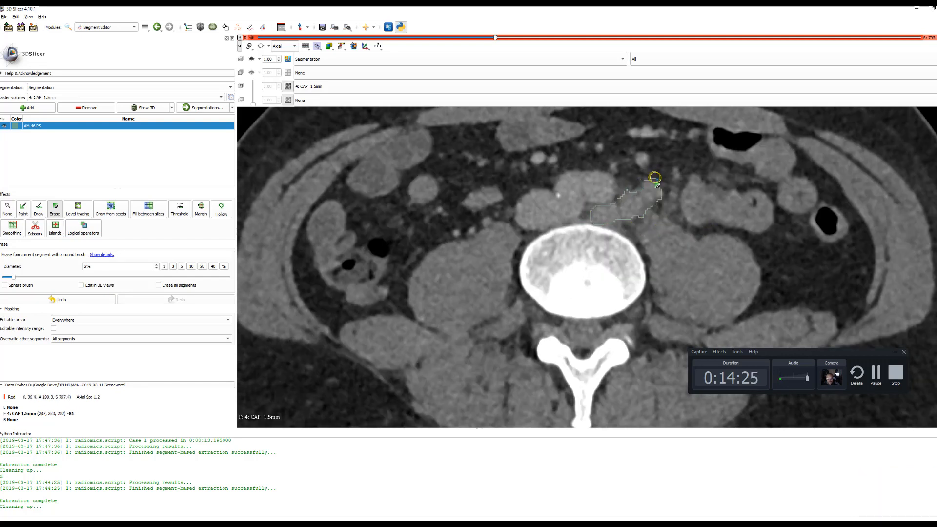
scroll(668, 218, up, 1)
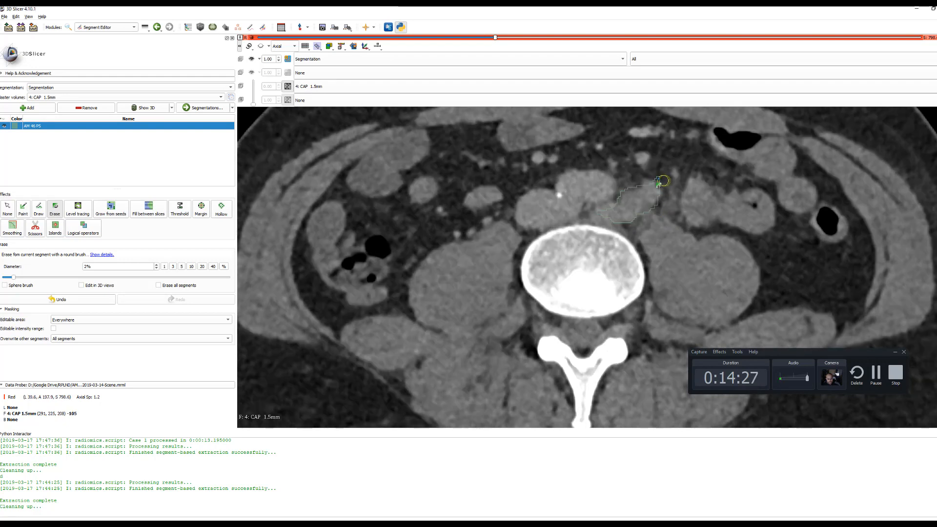
drag(662, 181, 663, 195)
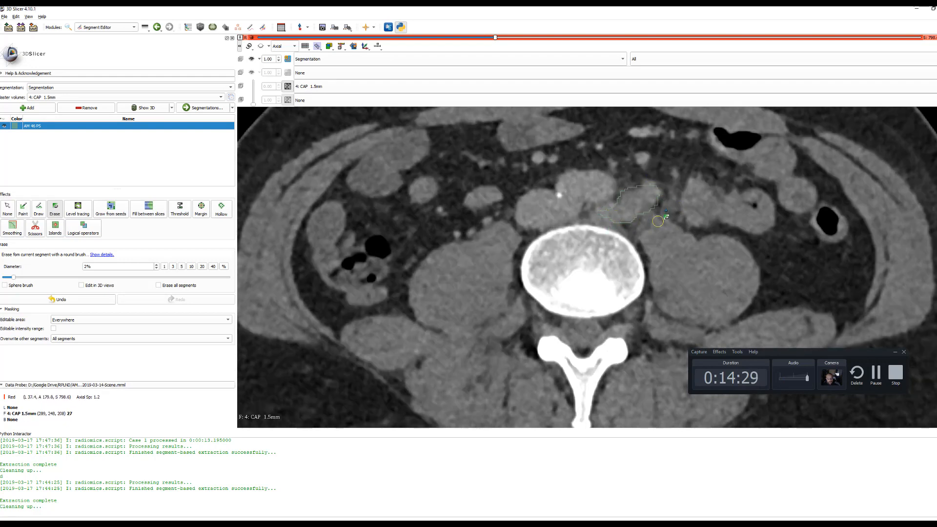
scroll(655, 220, up, 1)
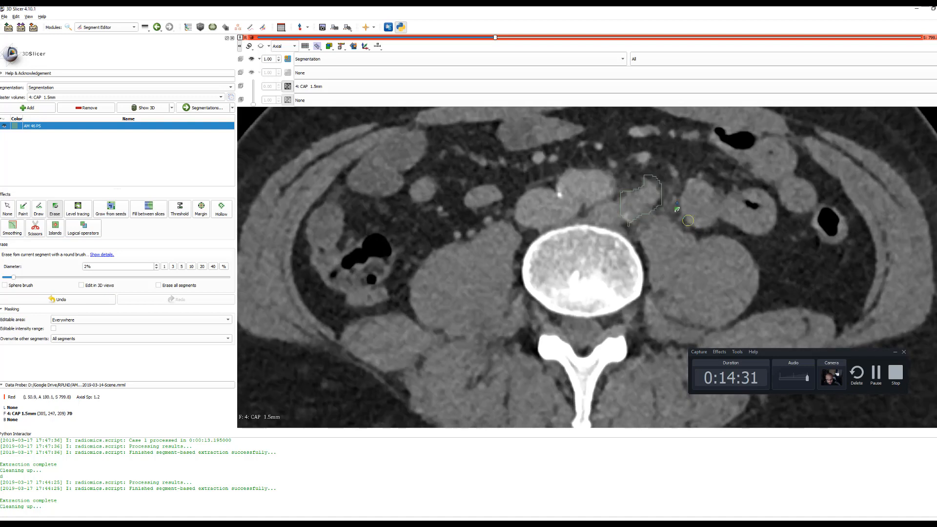
mouse_move(658, 182)
mouse_down()
mouse_move(650, 209)
mouse_move(649, 195)
mouse_move(629, 184)
mouse_move(669, 202)
mouse_move(656, 211)
mouse_up()
scroll(649, 194, up, 1)
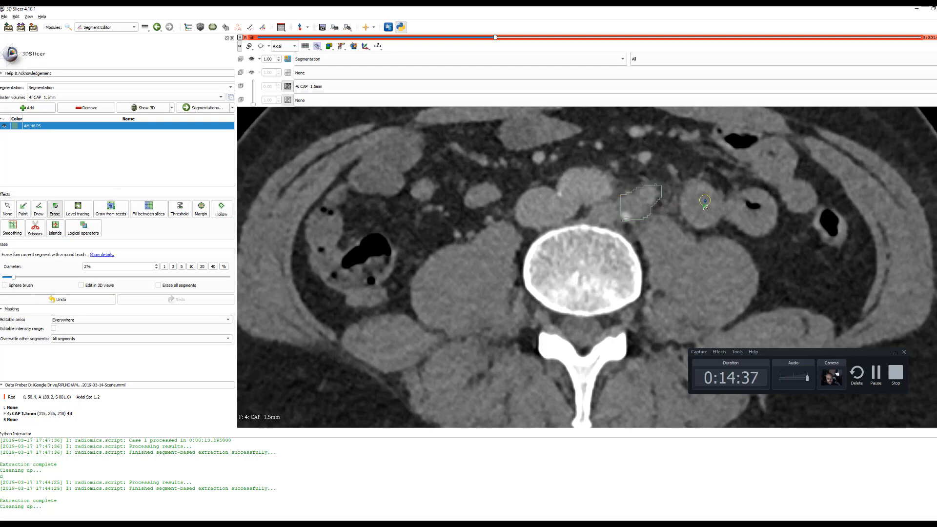
Erase the anterior, outer and posterior excess of the AM 46 PS segment on the axial slices from S 802.2 up to S 804.6
scroll(704, 201, up, 1)
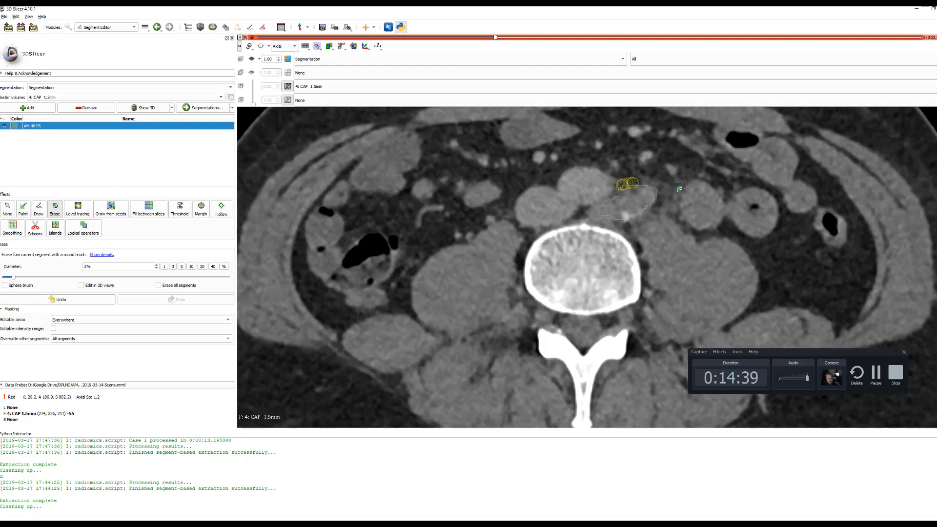
scroll(679, 187, up, 1)
mouse_move(662, 196)
mouse_down()
mouse_move(652, 195)
mouse_move(657, 215)
mouse_move(642, 222)
mouse_up()
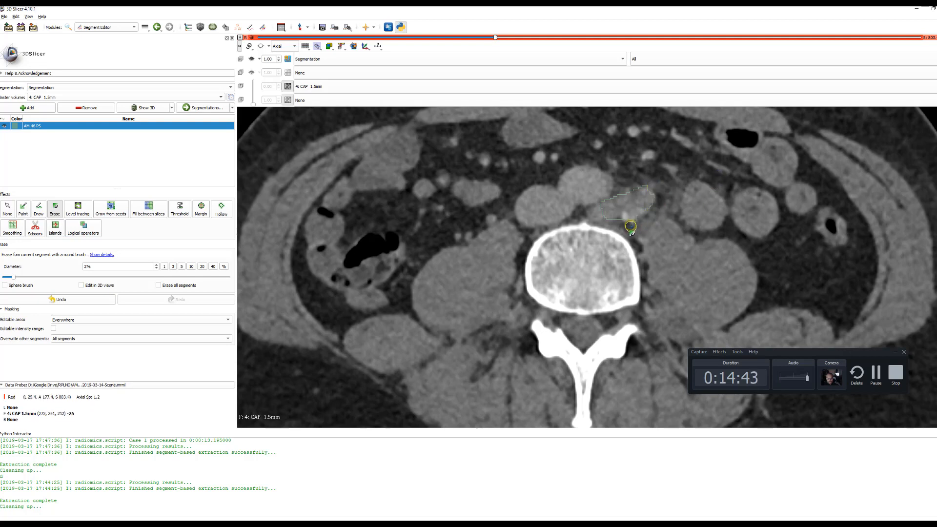
scroll(696, 219, up, 1)
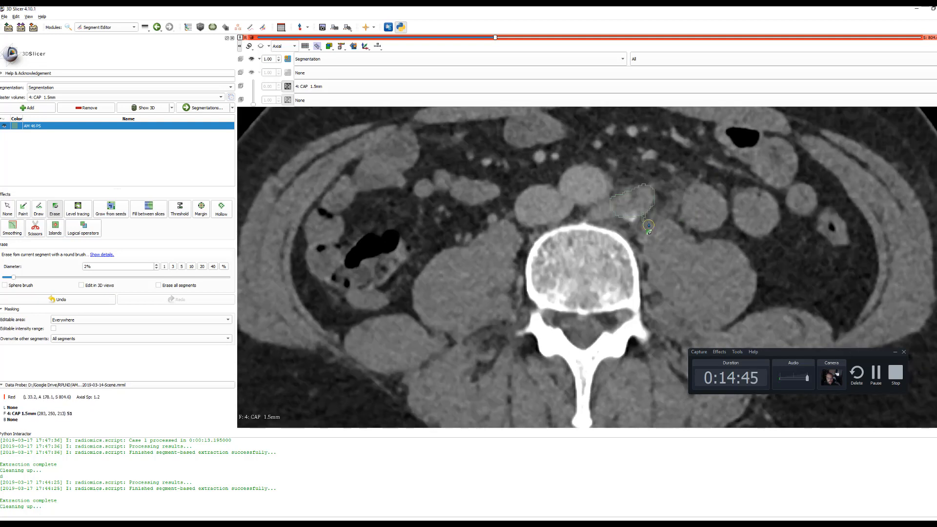
drag(647, 220, 646, 217)
scroll(693, 213, up, 1)
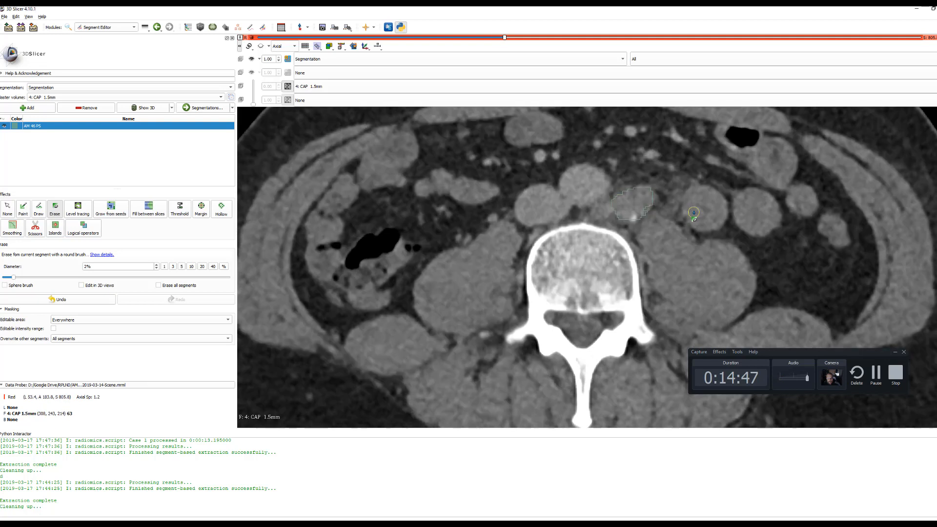
scroll(693, 212, up, 1)
scroll(693, 212, up, 1)
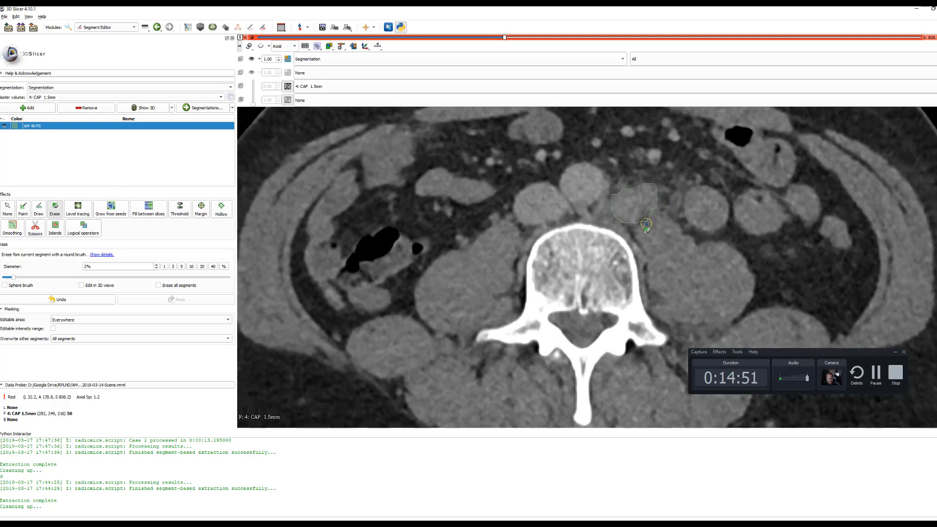
Erase the posterior, inner and outer edge excess of the AM 46 PS segment on the axial slices from S 809.4 up to S 813.0
scroll(696, 216, up, 1)
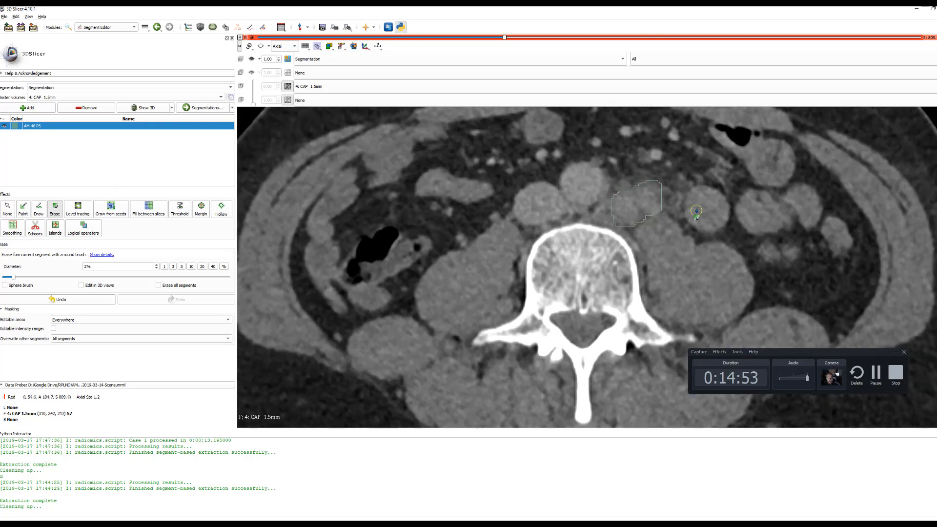
mouse_move(605, 221)
mouse_down()
mouse_move(621, 228)
mouse_move(665, 218)
mouse_move(659, 148)
mouse_move(679, 188)
mouse_move(664, 179)
mouse_up()
scroll(661, 146, up, 1)
scroll(697, 171, up, 1)
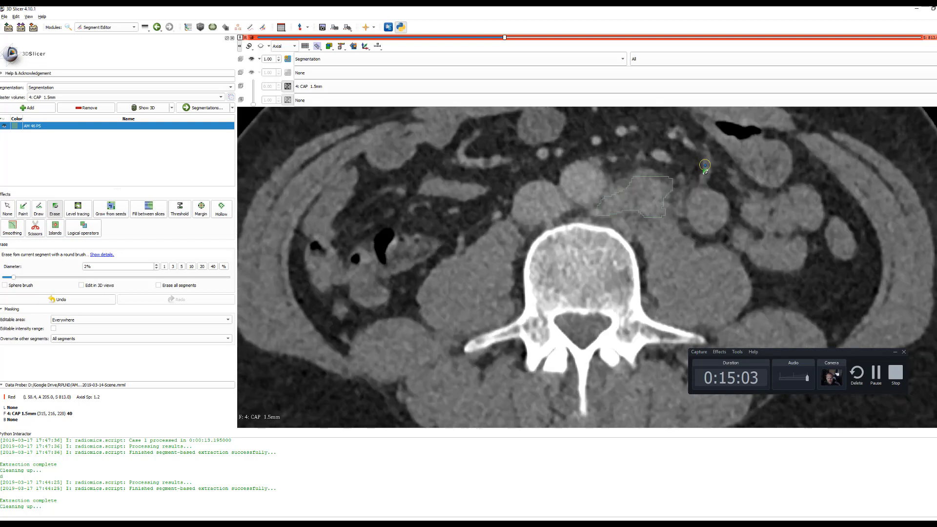
mouse_move(596, 213)
mouse_down()
mouse_move(624, 223)
mouse_move(669, 219)
mouse_up()
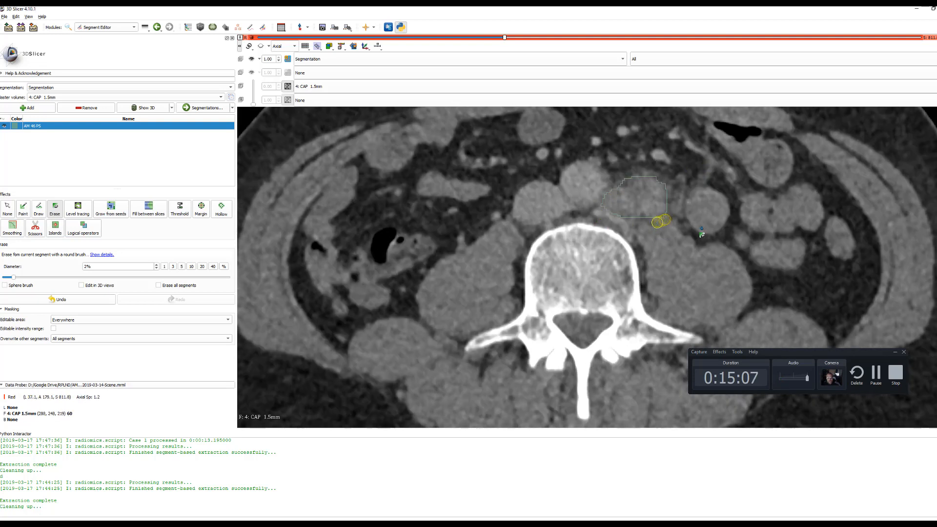
scroll(718, 216, up, 1)
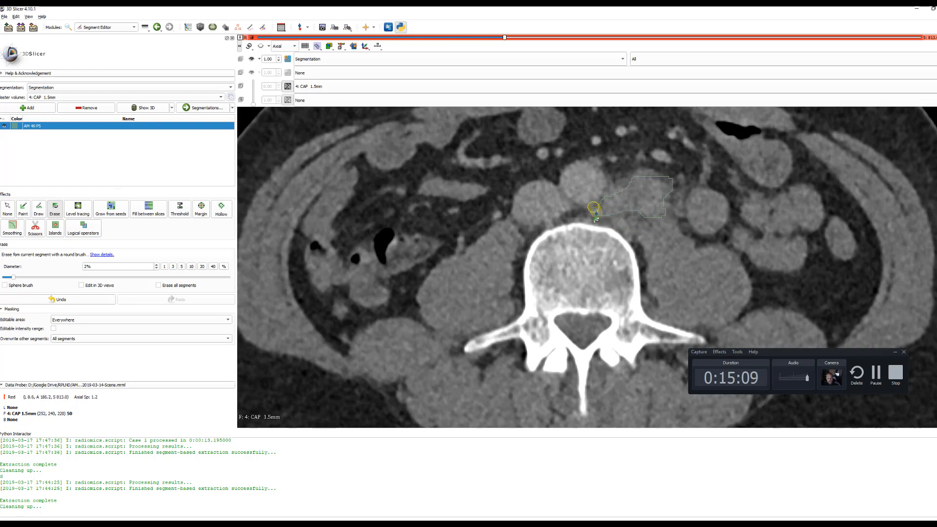
Erase the anterior and outer excess of the AM 46 PS segment on the axial slices from S 827.4 up to S 832.2
scroll(596, 212, up, 3)
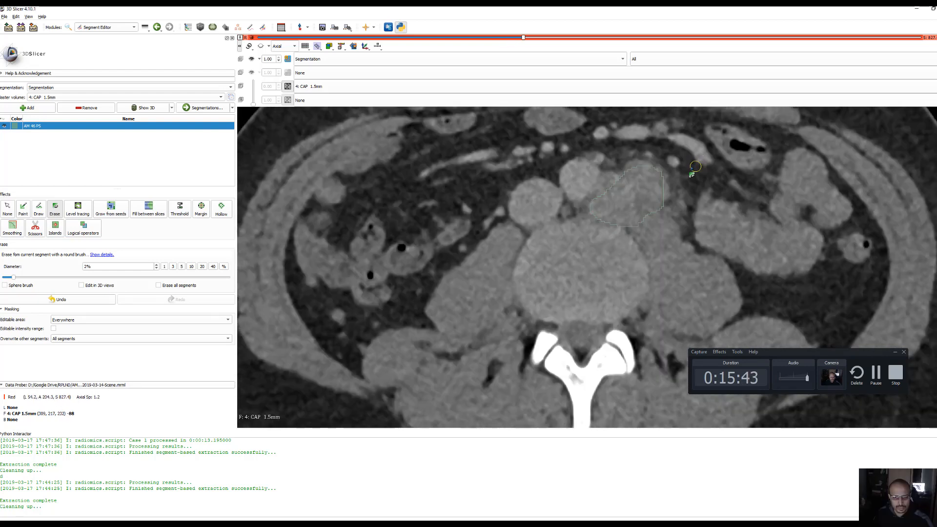
scroll(675, 178, up, 1)
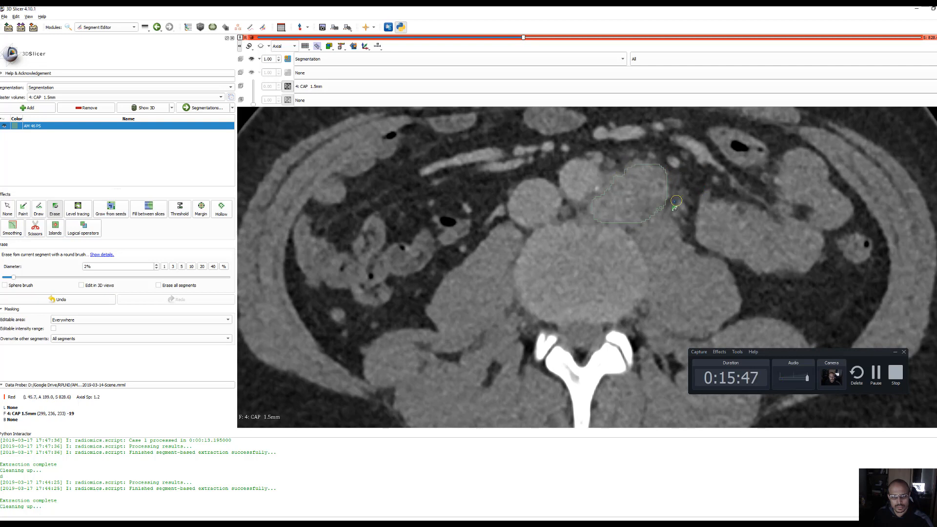
scroll(680, 205, up, 2)
drag(670, 170, 643, 155)
scroll(651, 263, up, 1)
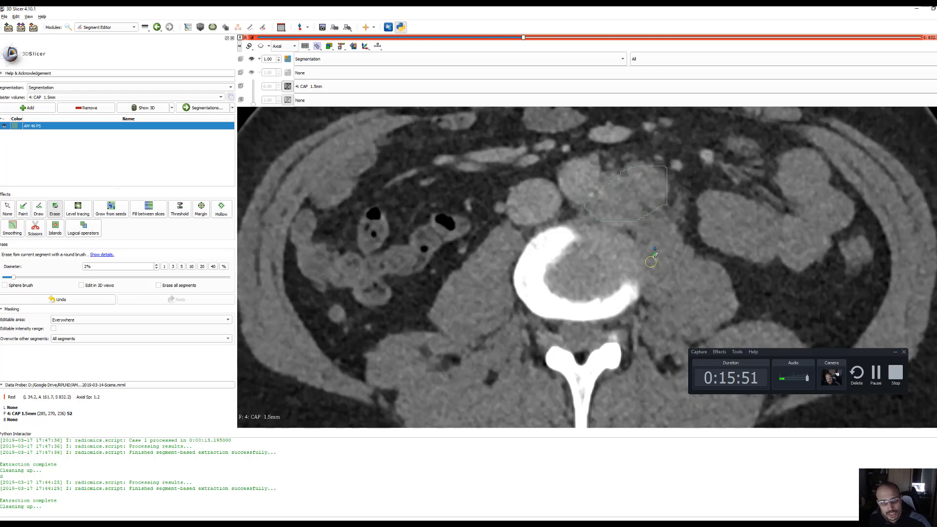
mouse_move(669, 169)
mouse_down()
mouse_move(657, 214)
mouse_move(668, 223)
mouse_up()
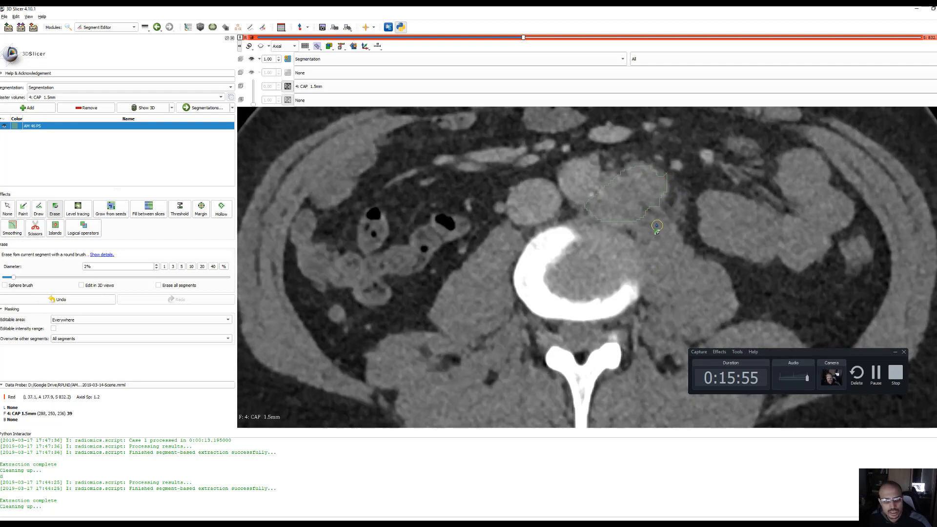
Trim the posterior outer corner of the AM 46 PS segment on the axial slices from S 833.4 up to S 837.0
scroll(653, 224, up, 1)
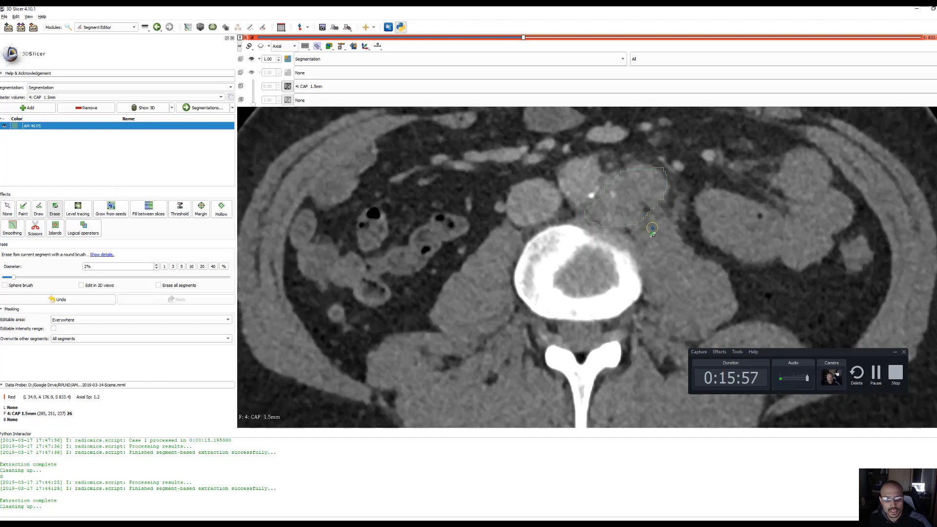
scroll(652, 228, up, 1)
scroll(652, 228, up, 5)
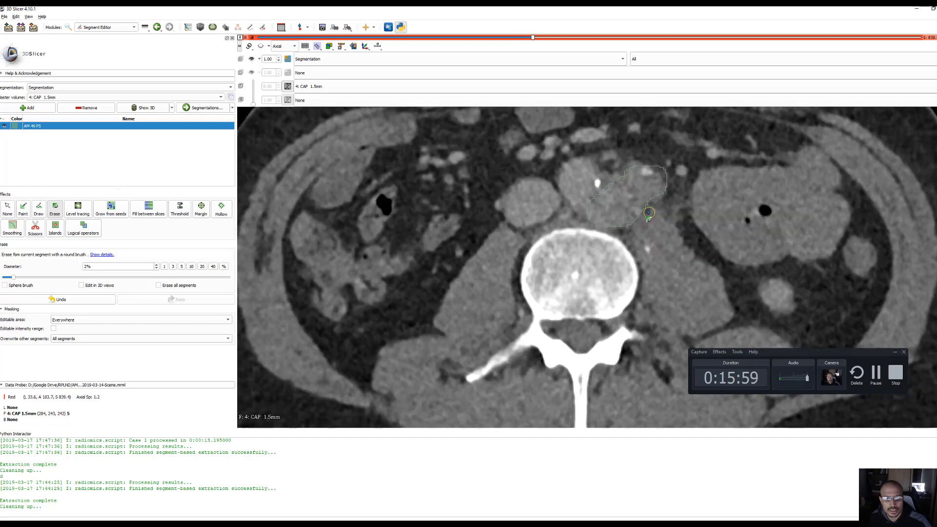
scroll(655, 229, down, 2)
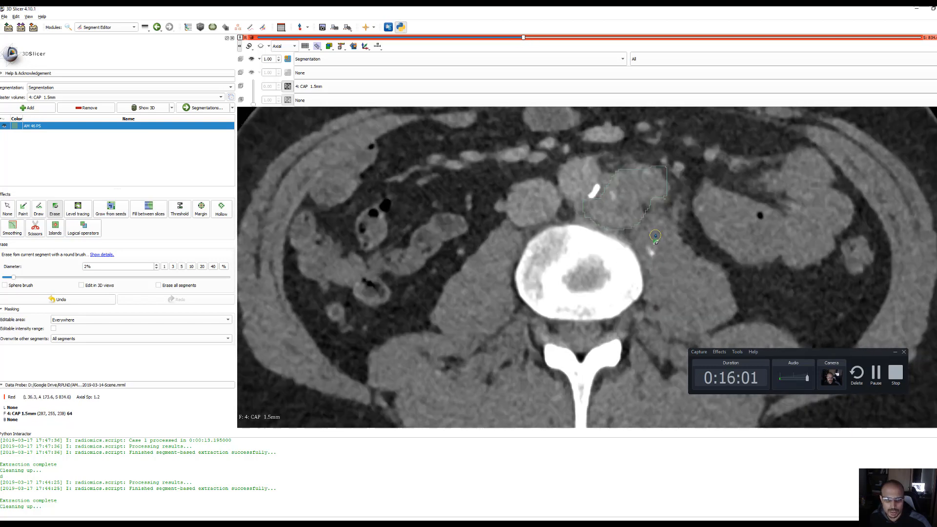
scroll(656, 236, down, 3)
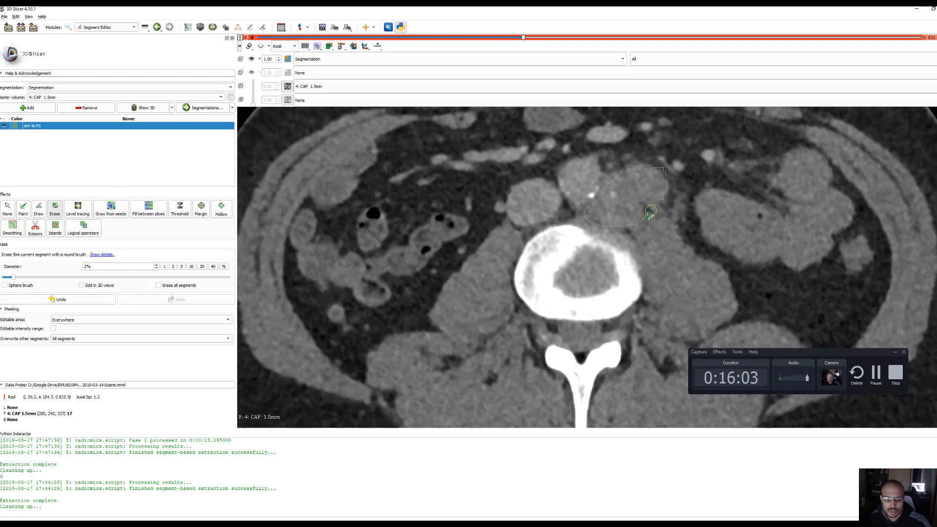
scroll(648, 210, up, 1)
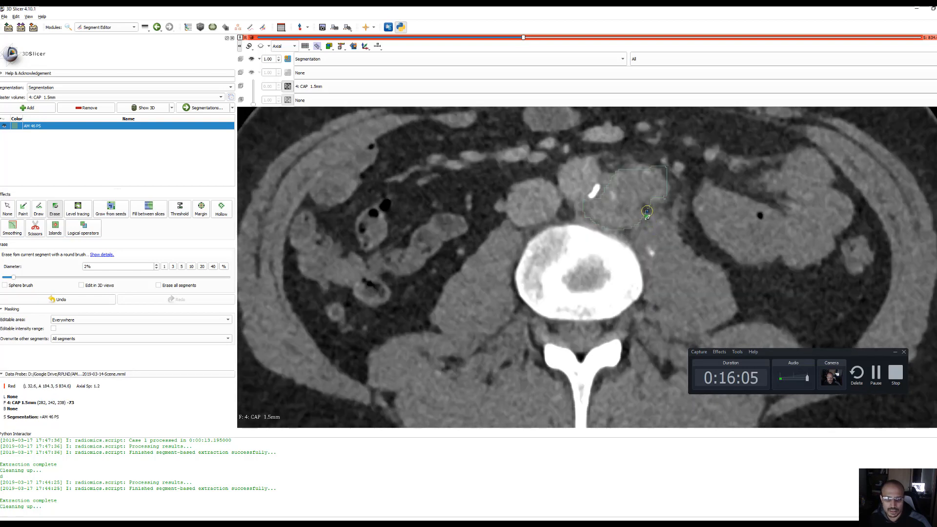
scroll(646, 210, up, 1)
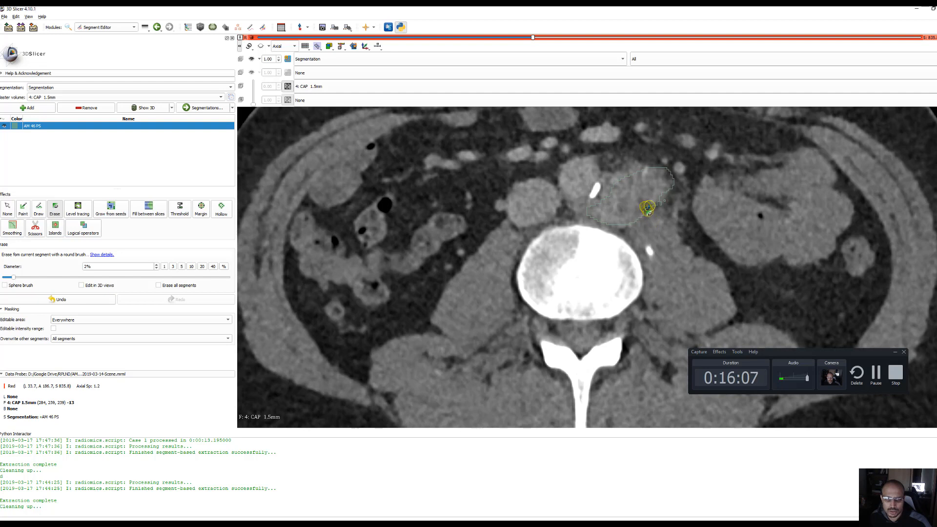
scroll(649, 214, up, 1)
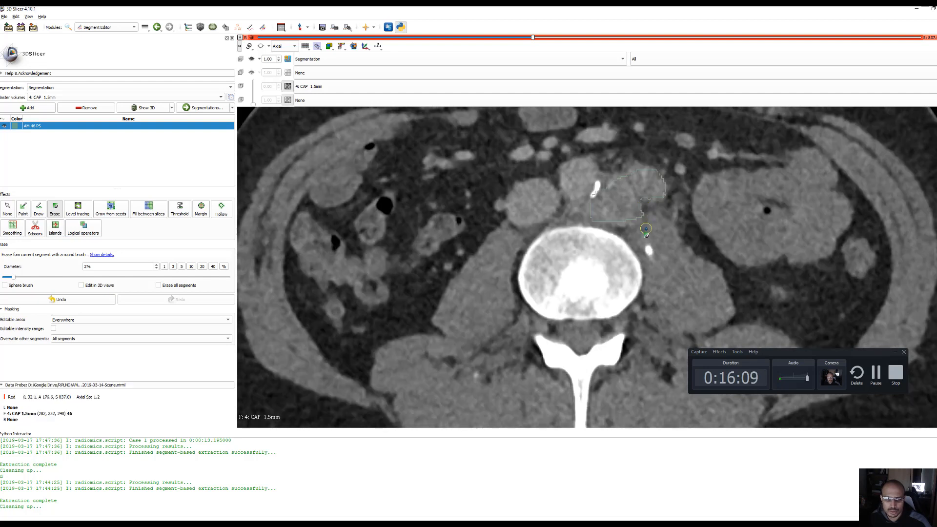
Erase the outer and inner edge excess of the AM 46 PS segment on the axial slices from S 839.4 up to S 843.0
scroll(646, 209, up, 1)
scroll(644, 207, up, 1)
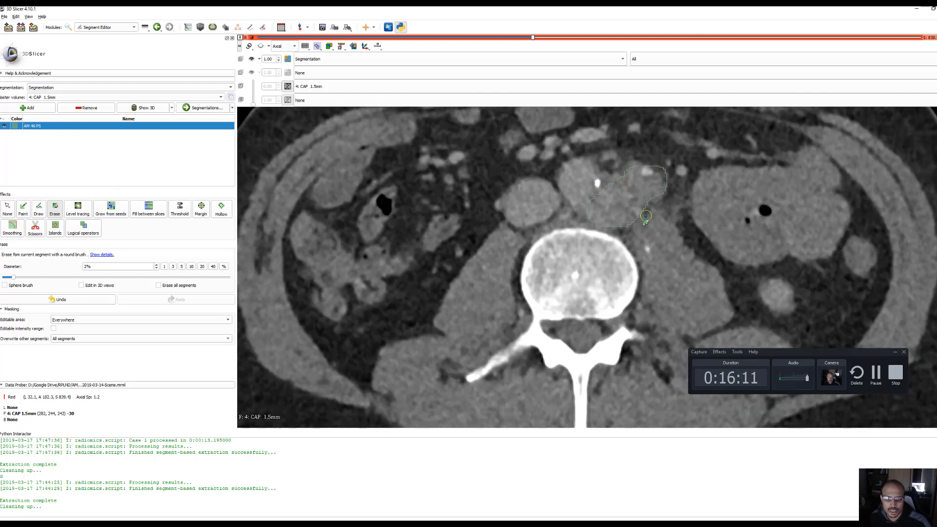
scroll(649, 225, up, 3)
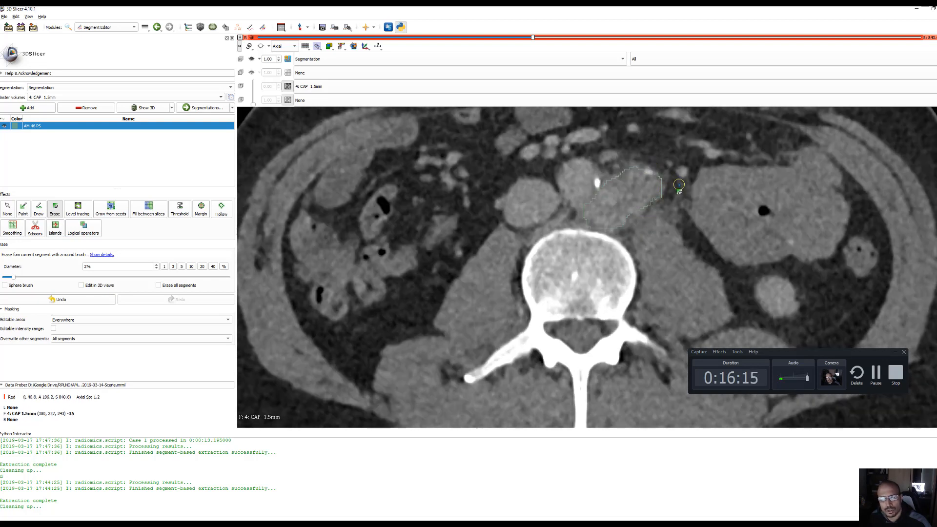
scroll(646, 166, up, 1)
scroll(642, 214, up, 1)
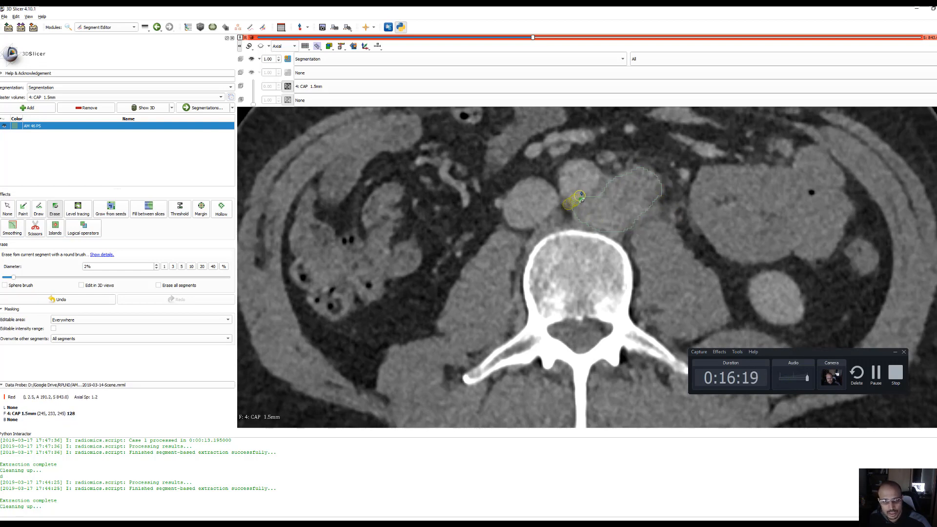
Trim the anterior outer edge of the AM 46 PS segment on the S 838.2 slice
scroll(655, 210, down, 1)
scroll(655, 210, down, 3)
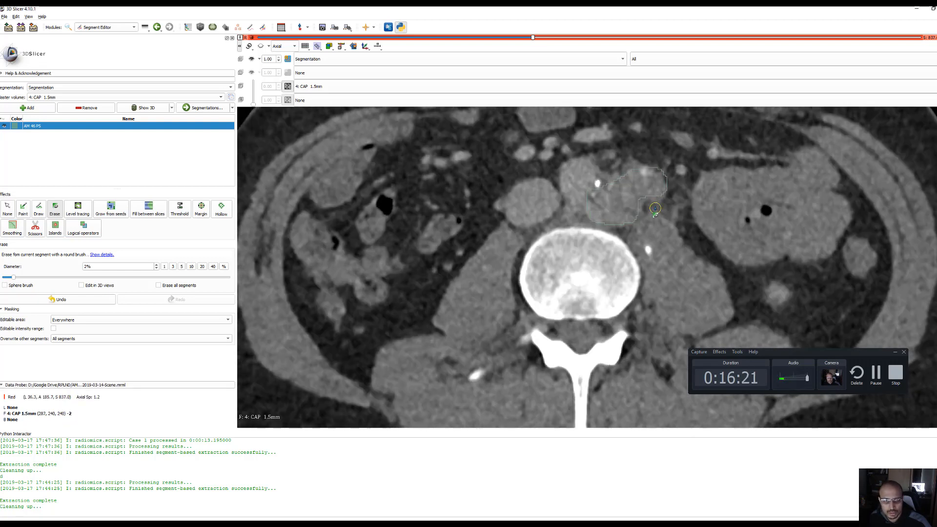
drag(669, 176, 644, 165)
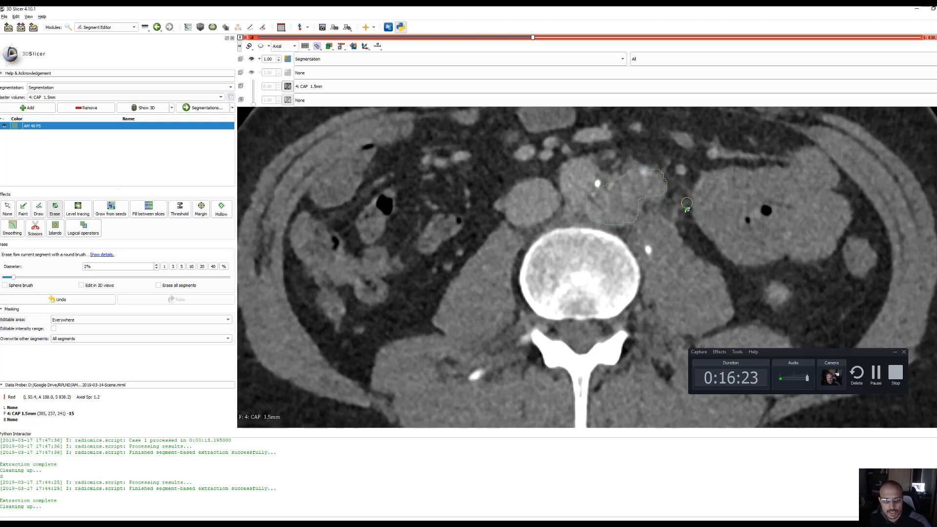
Erase the anterior outer excess of the AM 46 PS segment on the S 839.4 slice and touch up that edge with the Draw effect
scroll(685, 207, down, 1)
scroll(685, 204, up, 1)
scroll(683, 196, up, 1)
drag(671, 177, 647, 173)
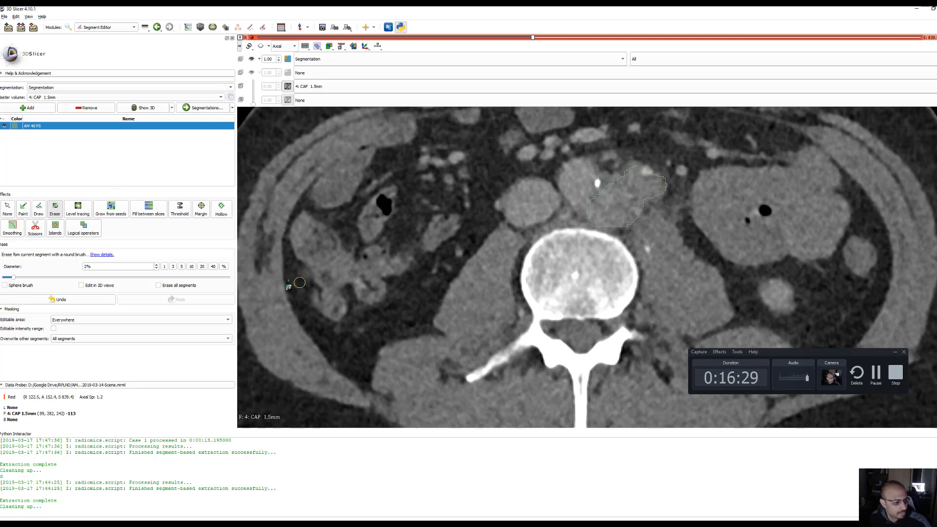
click(39, 209)
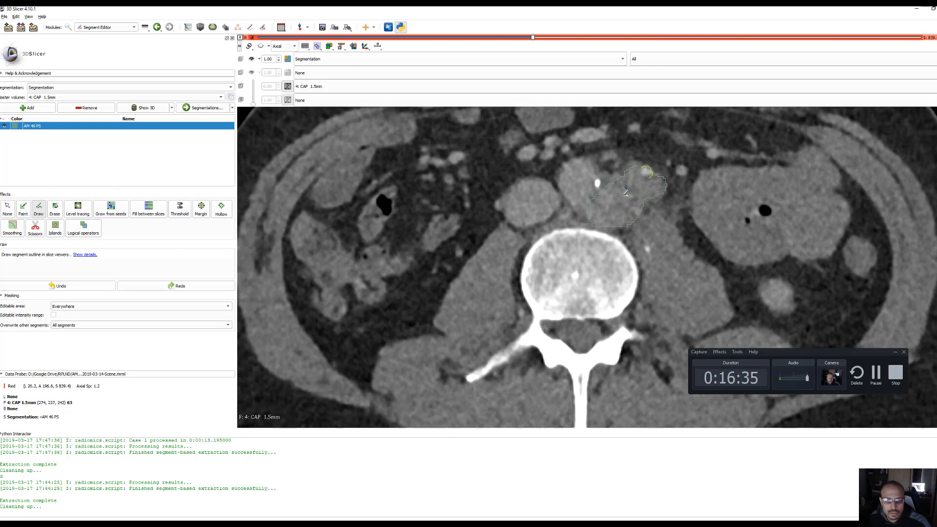
right_click(653, 189)
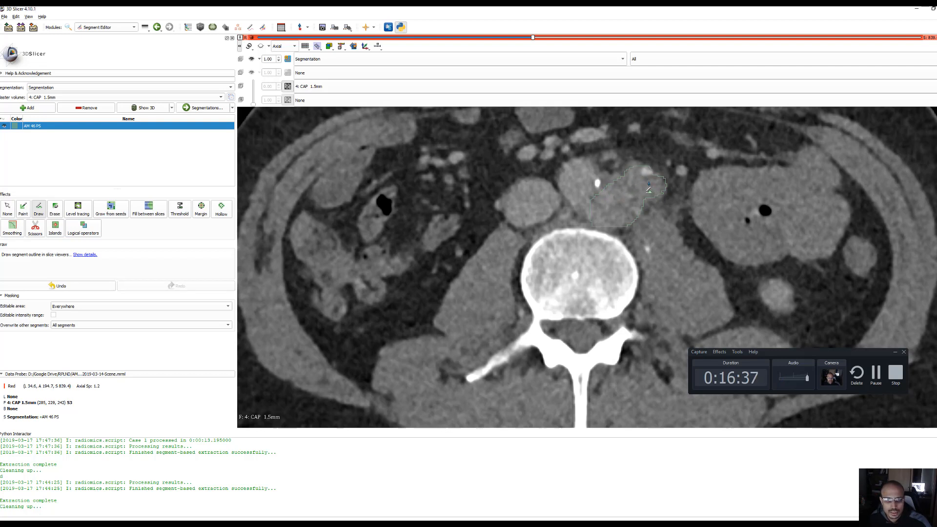
Erase the anterior bump and the inner edge excess of the AM 46 PS segment on the S 845.4 slice
scroll(620, 194, up, 1)
scroll(628, 200, up, 3)
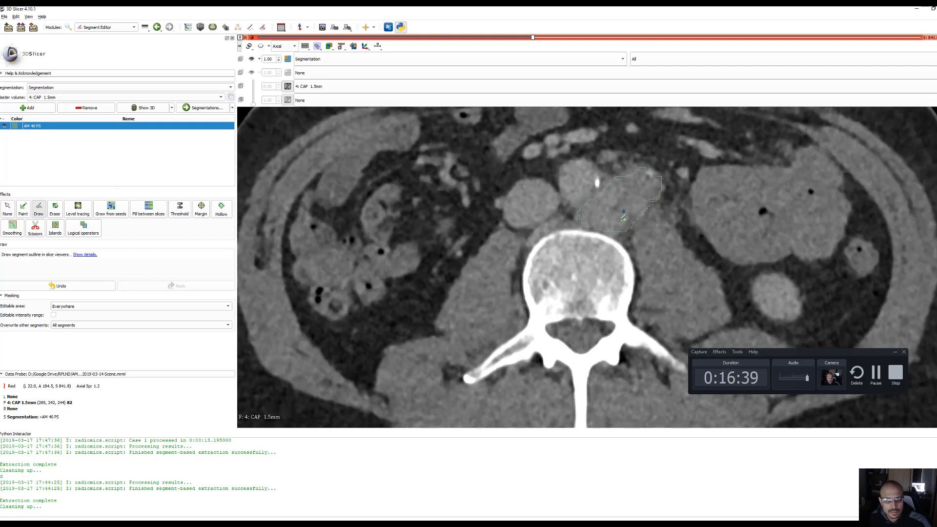
scroll(621, 240, up, 1)
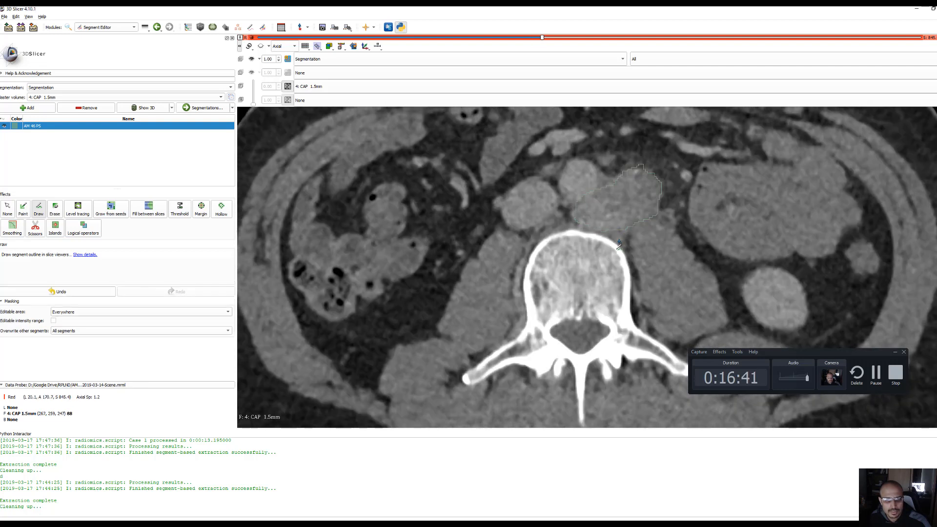
click(53, 210)
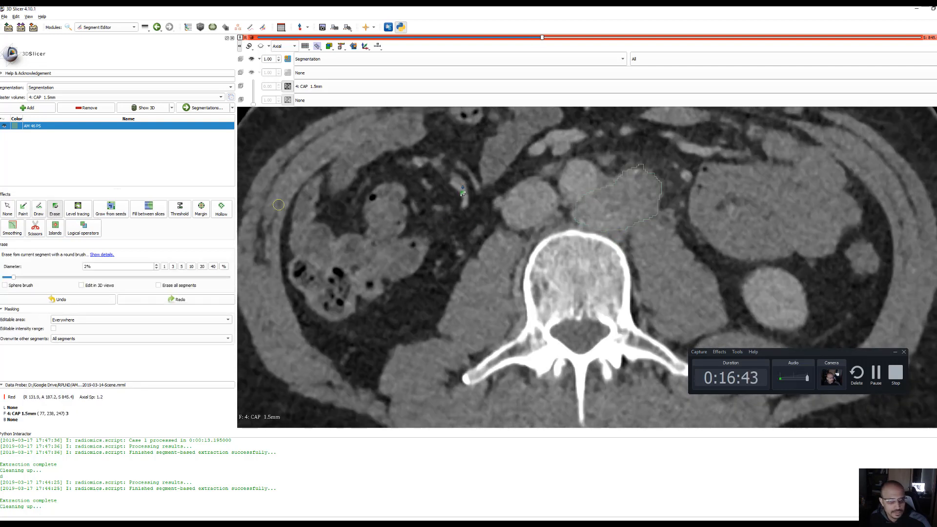
drag(637, 164, 636, 165)
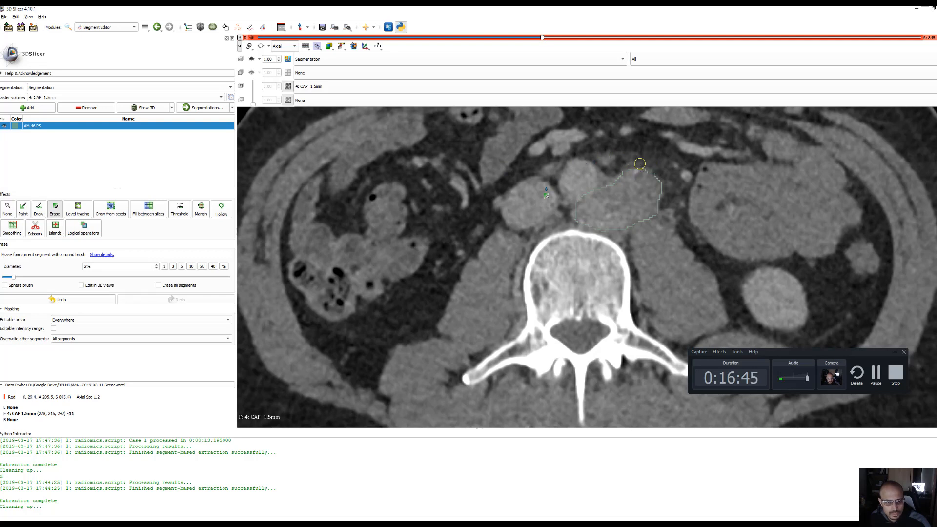
drag(574, 201, 575, 236)
Erase the anterior and outer protrusions of the AM 46 PS segment on the S 846.6 and S 847.8 slices
scroll(689, 203, up, 1)
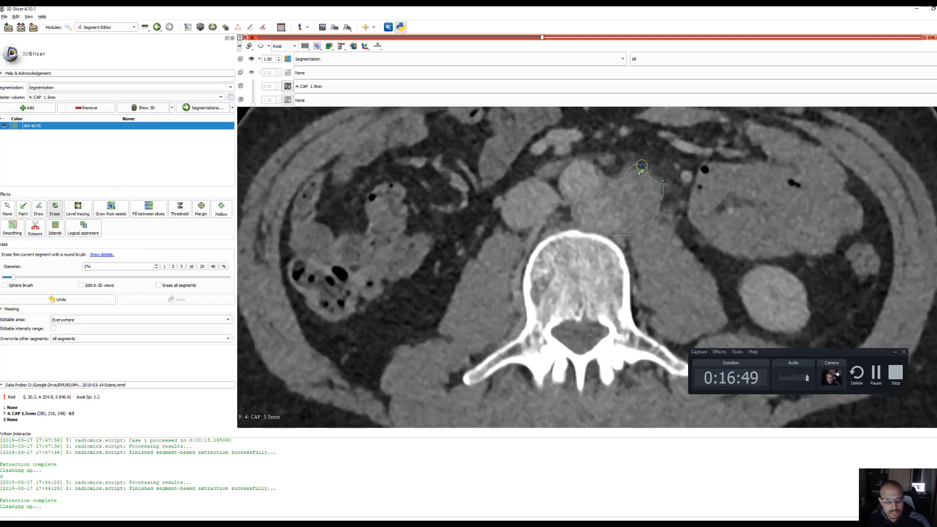
mouse_move(639, 165)
mouse_down()
mouse_move(629, 162)
mouse_move(657, 165)
mouse_move(669, 188)
mouse_up()
scroll(681, 171, up, 1)
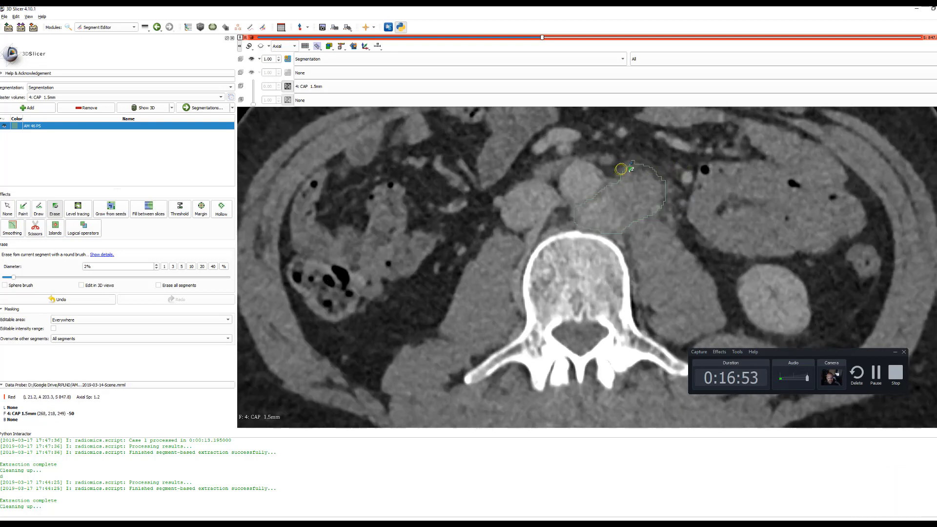
mouse_move(623, 167)
mouse_down()
mouse_move(657, 166)
mouse_move(690, 200)
mouse_up()
Trim the outer, posterior and anterior edges of the AM 46 PS segment on the axial slices from S 852.6 up to S 856.2
scroll(707, 152, up, 4)
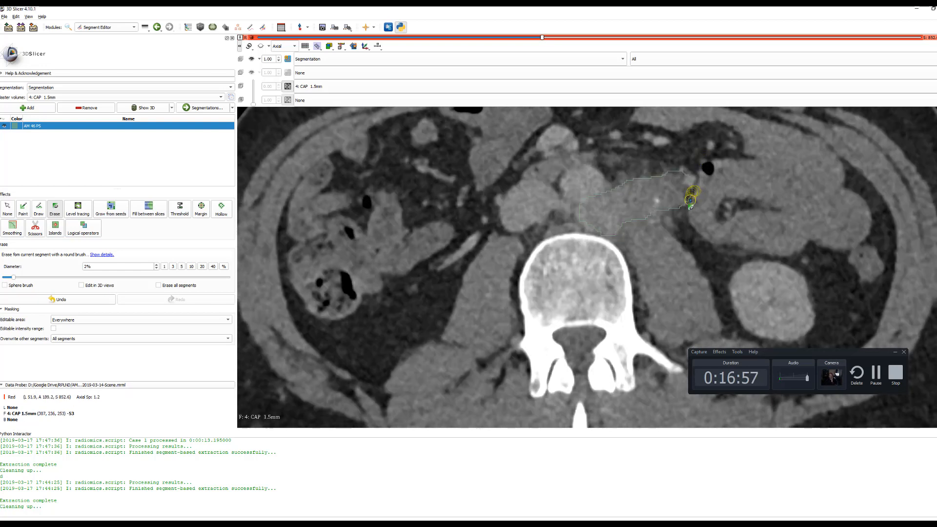
scroll(712, 200, up, 1)
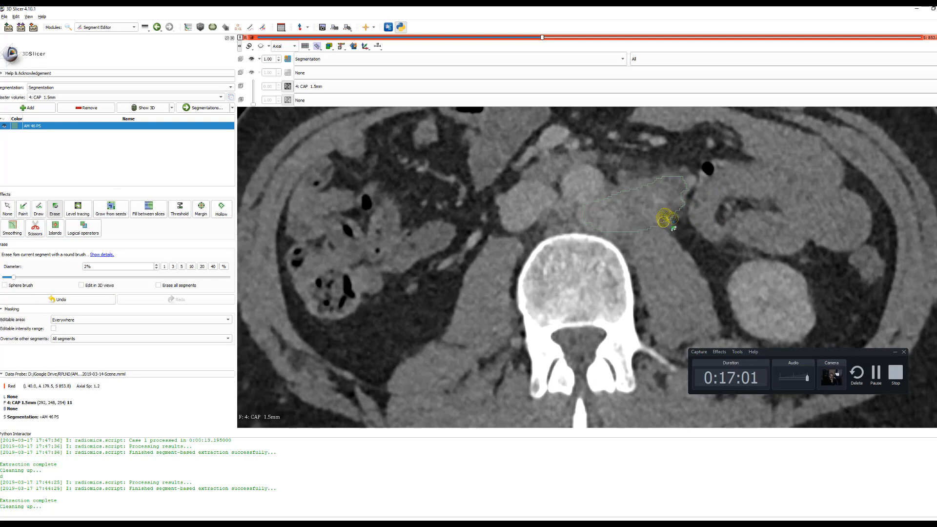
scroll(714, 224, up, 1)
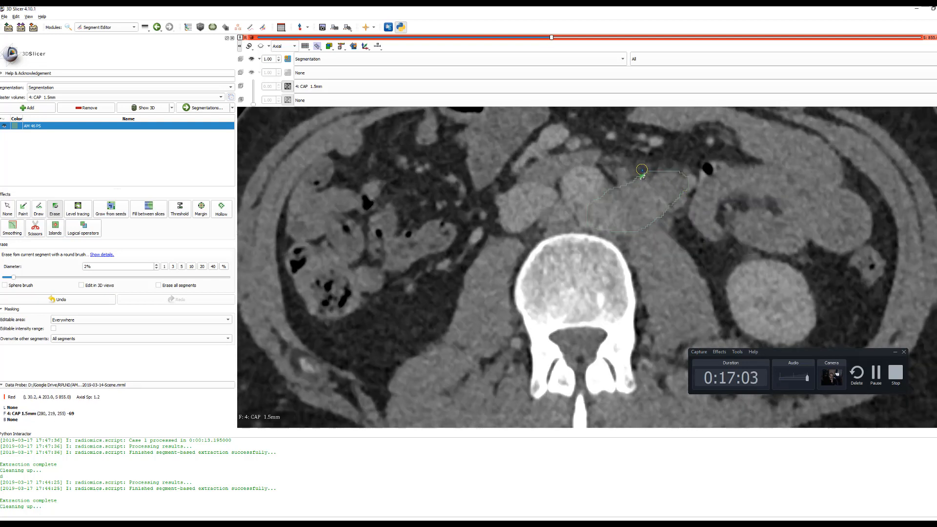
scroll(651, 178, up, 1)
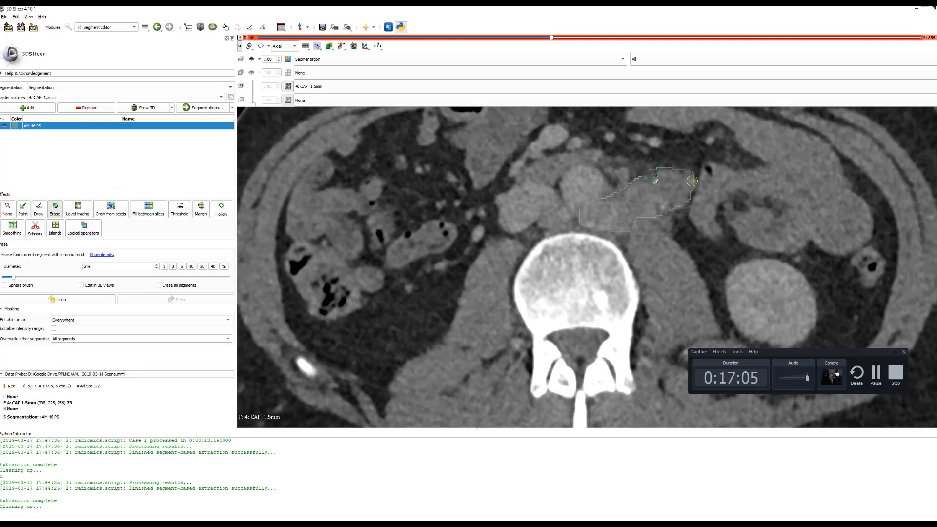
drag(639, 173, 697, 165)
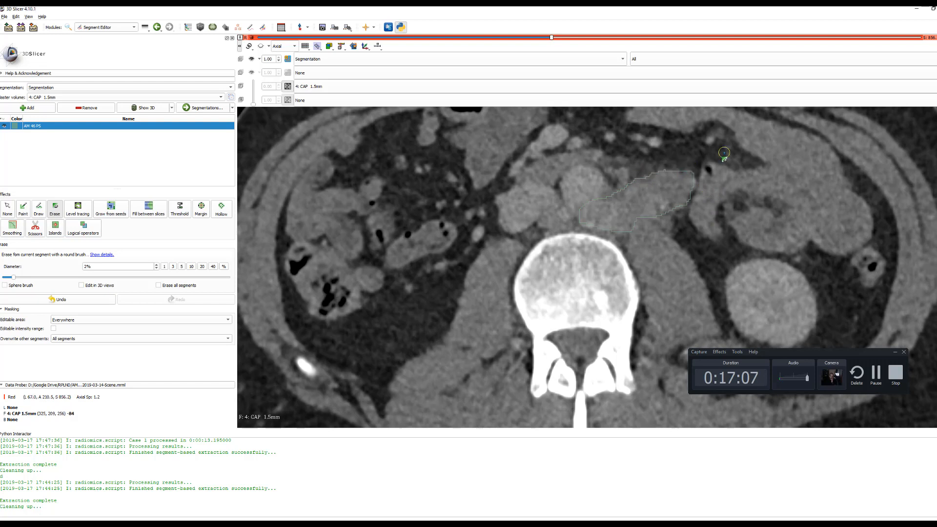
scroll(724, 153, up, 1)
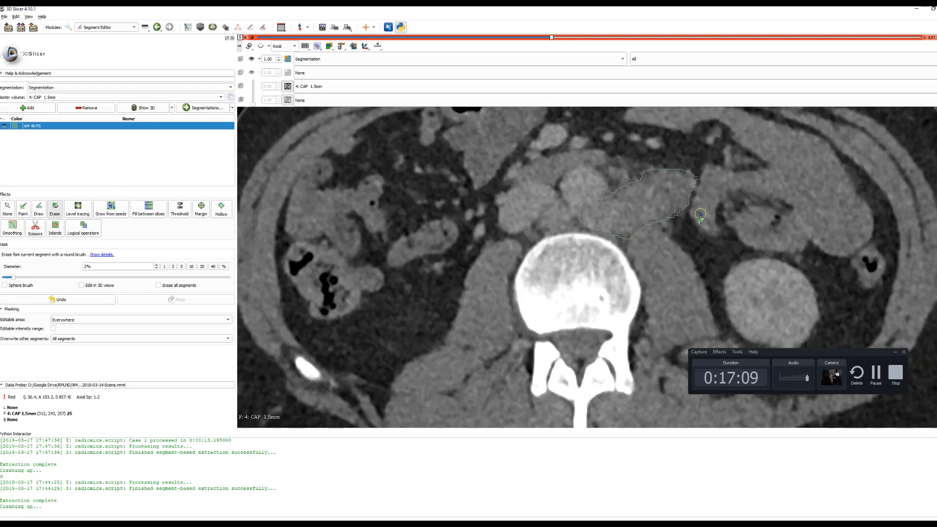
Erase the outer posterior edge excess of the AM 46 PS segment on the S 858.6 slice
scroll(700, 211, up, 1)
scroll(701, 209, down, 1)
scroll(716, 162, up, 1)
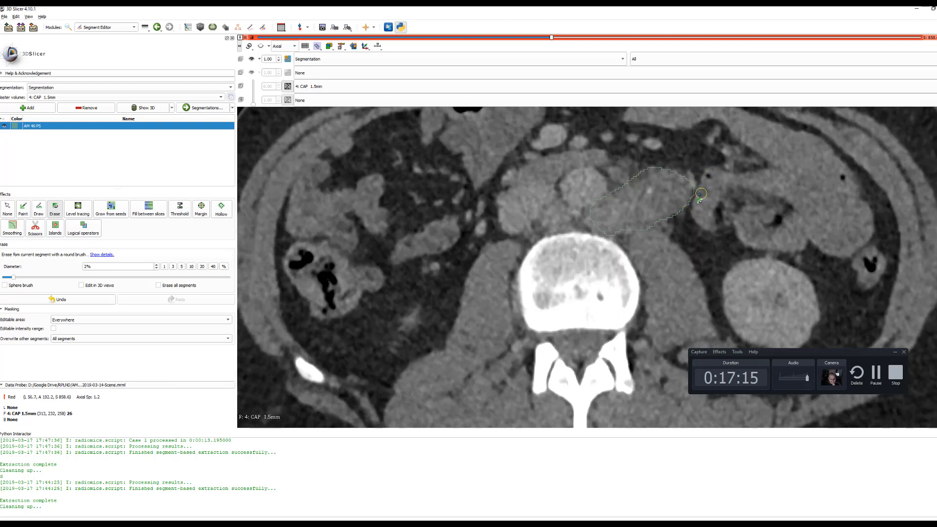
drag(700, 194, 661, 230)
Trim the outer, inner, posterior and anterior edges of the AM 46 PS segment on the axial slices from S 861.0 up to S 863.4
scroll(721, 203, up, 1)
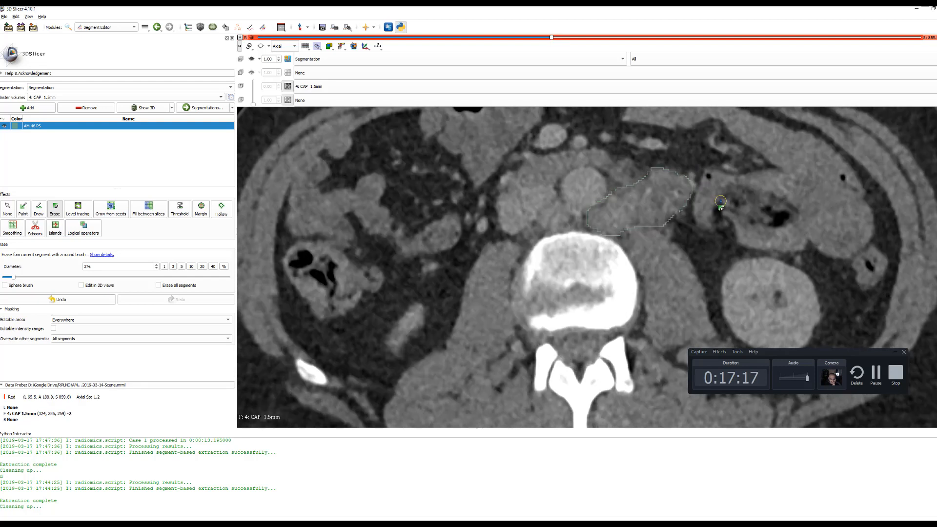
scroll(705, 202, up, 1)
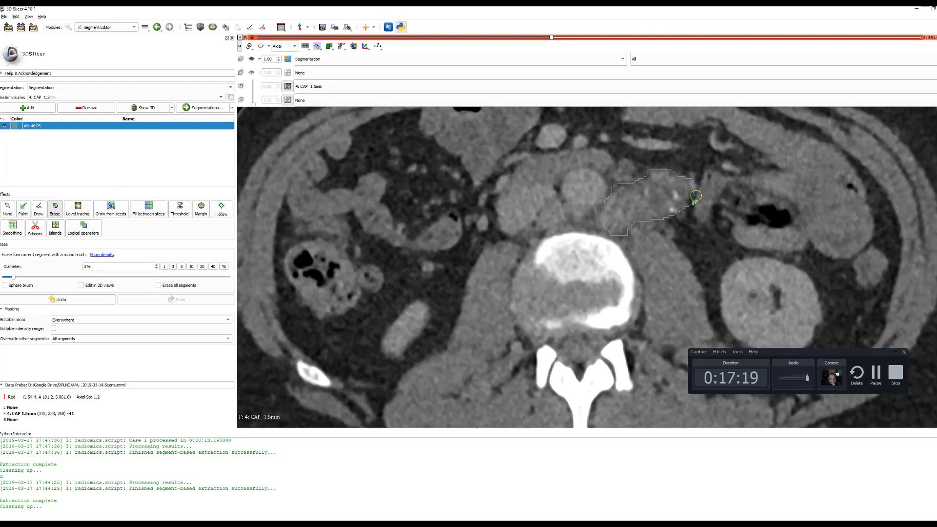
drag(697, 196, 684, 209)
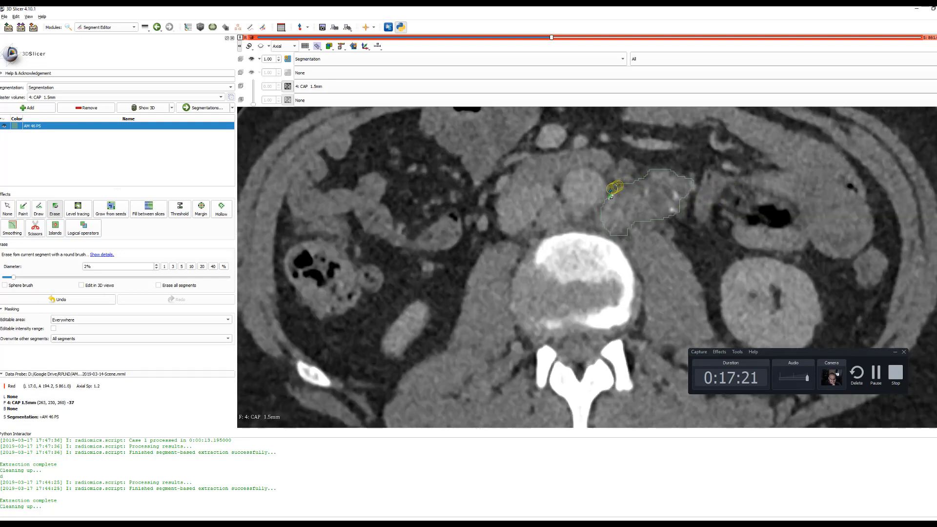
scroll(696, 174, up, 1)
drag(688, 214, 668, 227)
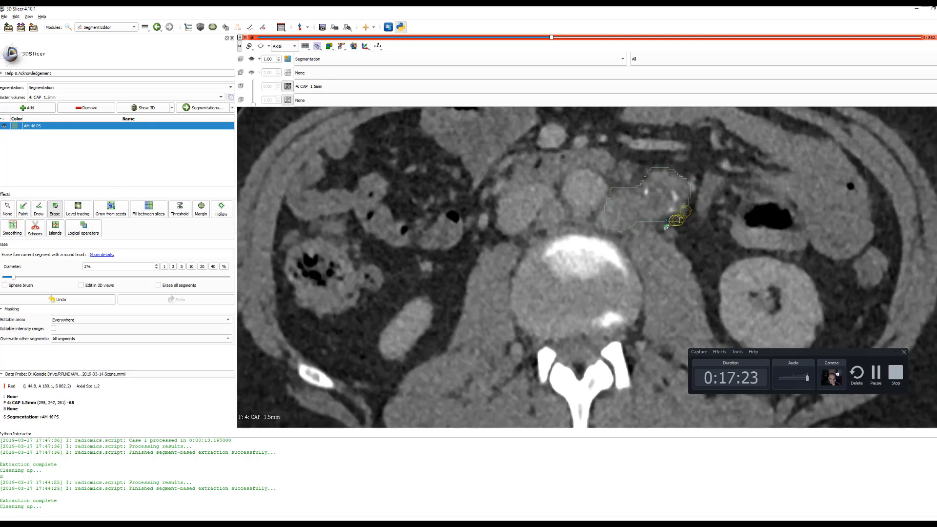
scroll(723, 210, up, 1)
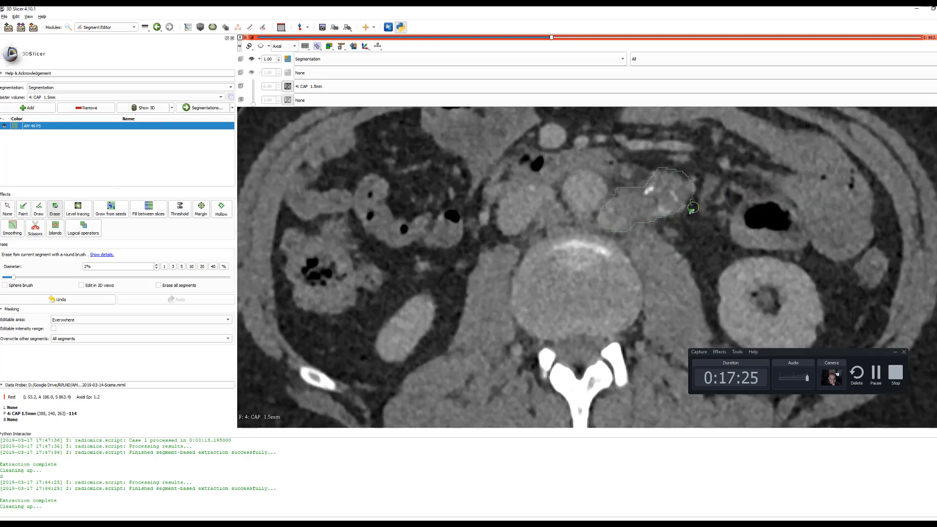
mouse_move(694, 198)
mouse_down()
mouse_move(695, 187)
mouse_move(661, 167)
mouse_up()
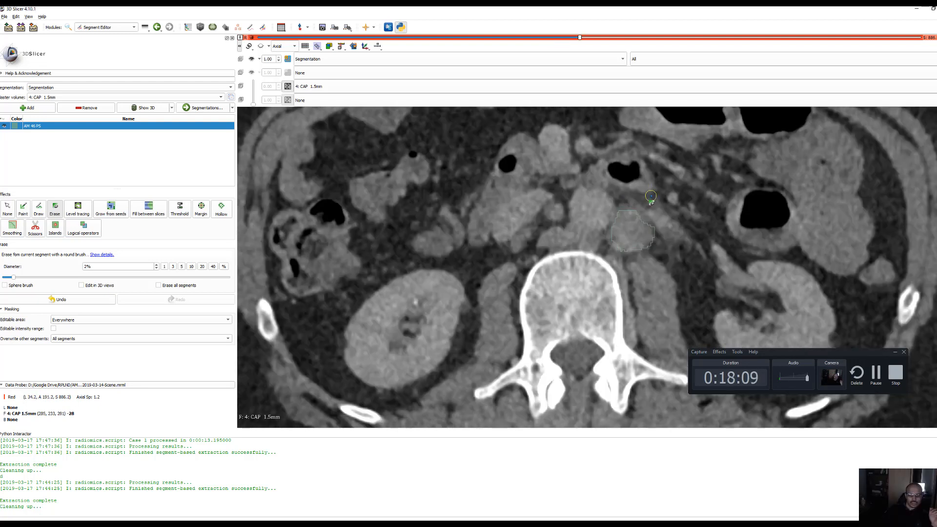
Examine the AM 46 PS segment outline against the mass on the axial slices between S 887.4 and S 900.6
scroll(651, 196, up, 2)
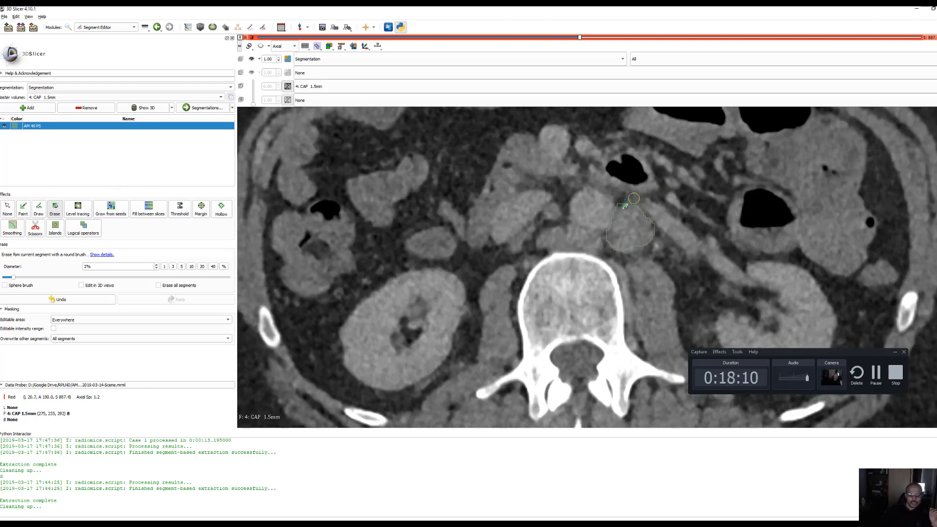
scroll(640, 189, up, 1)
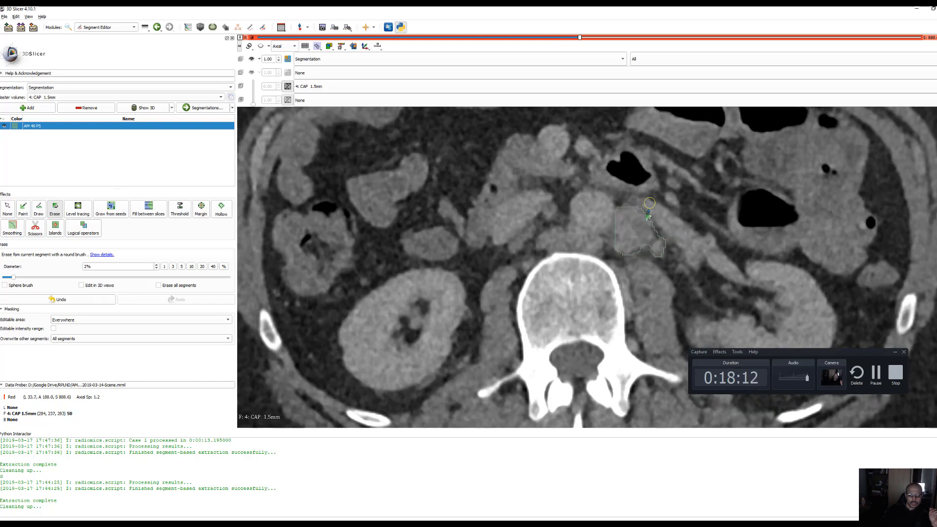
scroll(679, 222, up, 4)
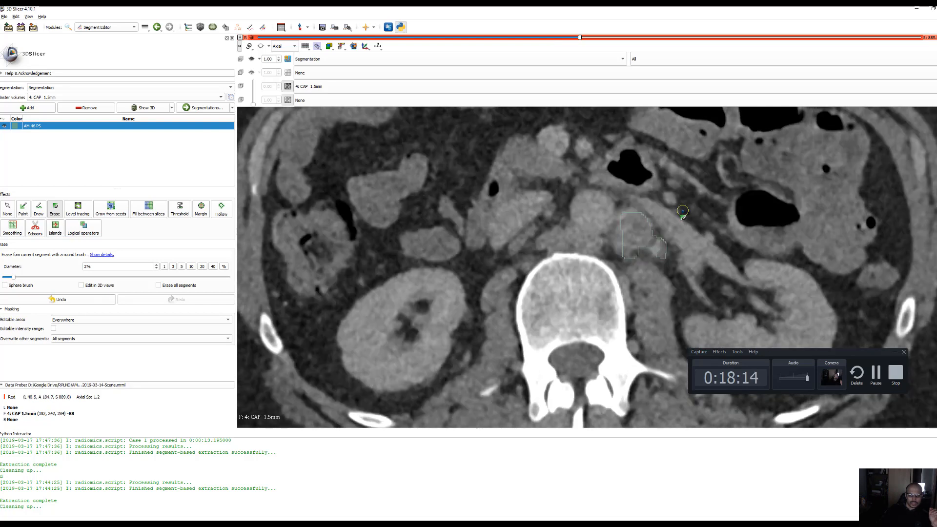
scroll(683, 211, down, 1)
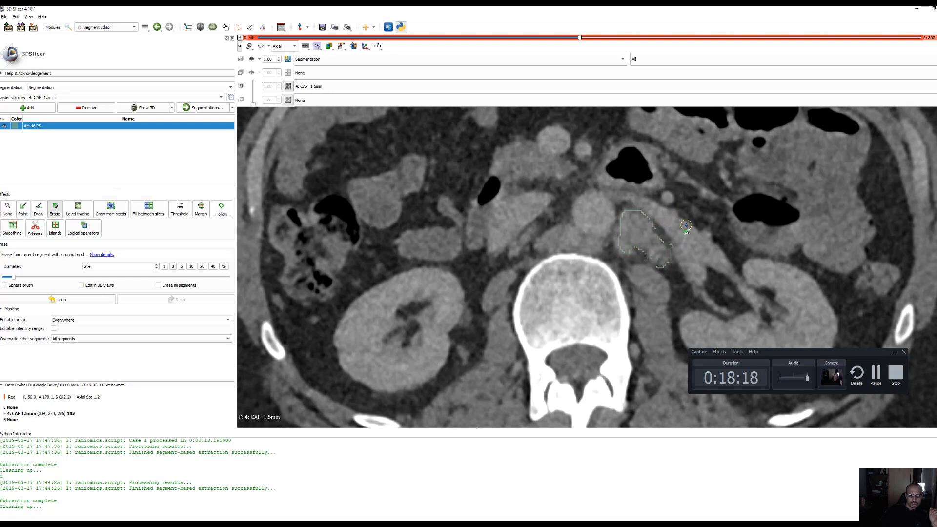
scroll(686, 226, up, 2)
scroll(686, 226, down, 1)
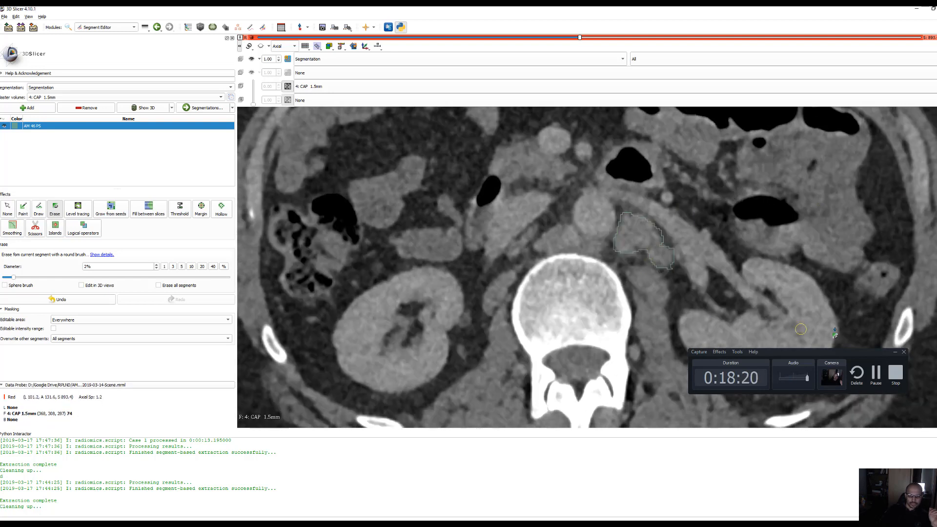
click(877, 373)
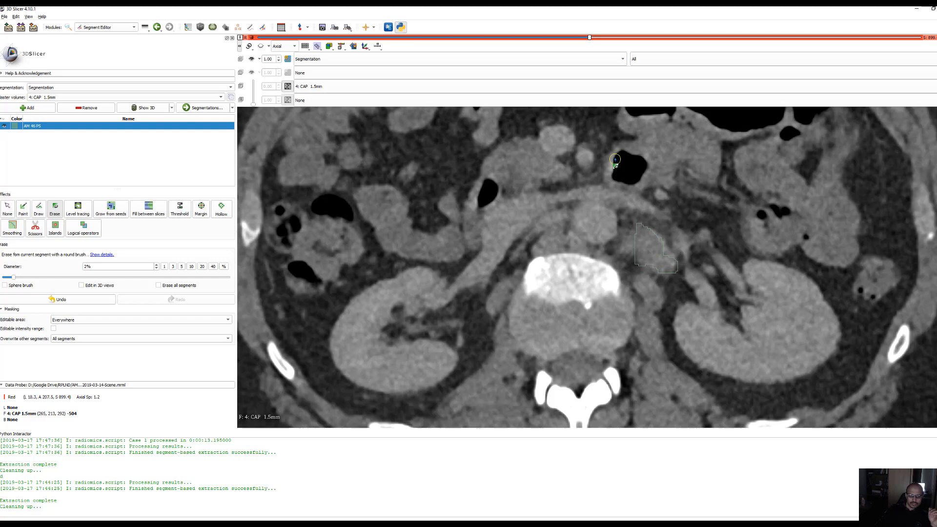
scroll(617, 162, up, 3)
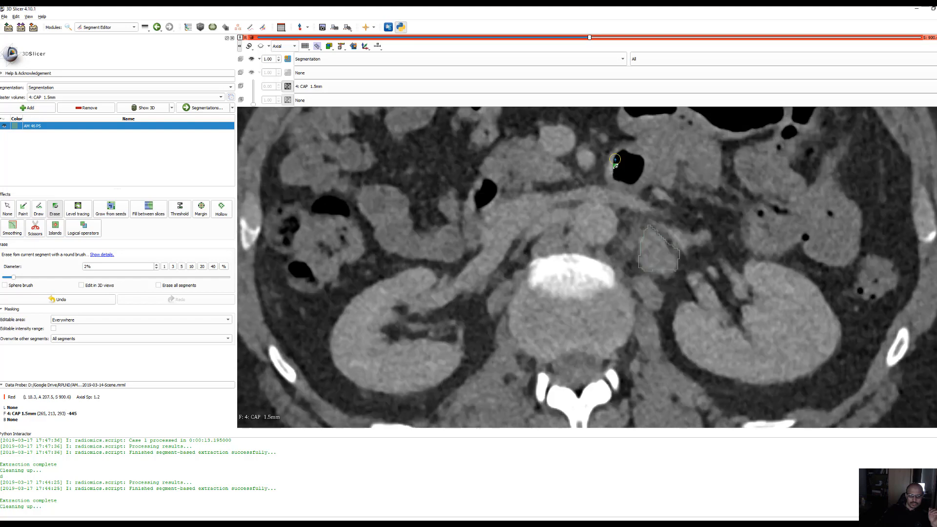
scroll(617, 162, down, 4)
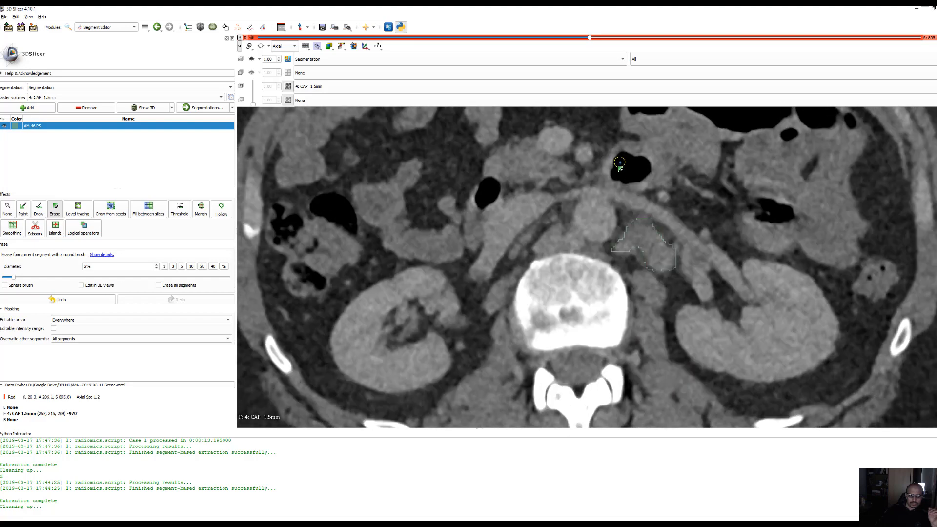
scroll(637, 182, up, 5)
scroll(637, 182, down, 14)
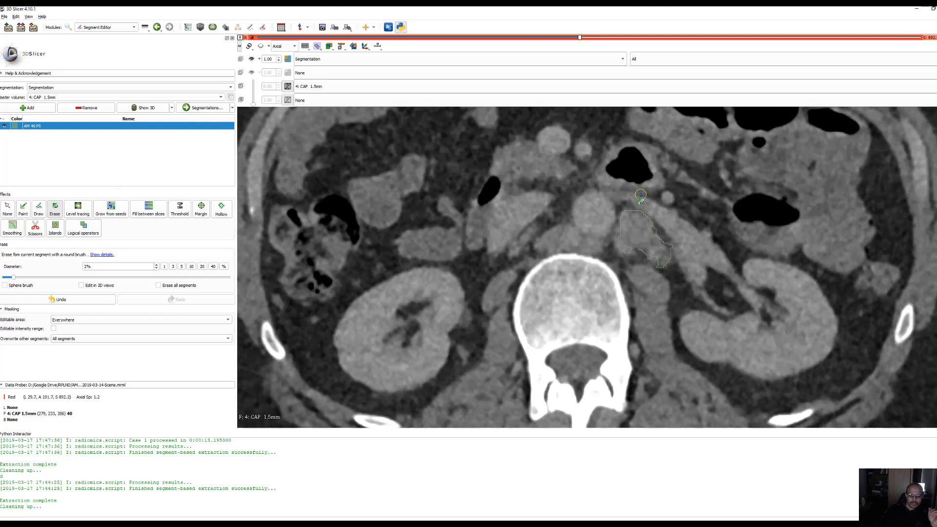
Erase the inner edge excess of the AM 46 PS segment on the S 887.4 and S 906.6 slices
scroll(642, 194, up, 3)
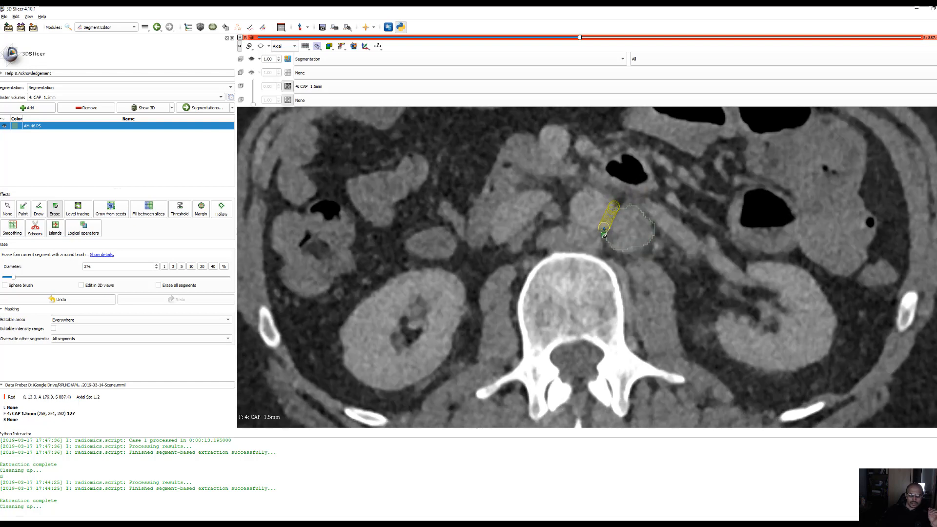
drag(604, 230, 605, 228)
scroll(675, 176, up, 6)
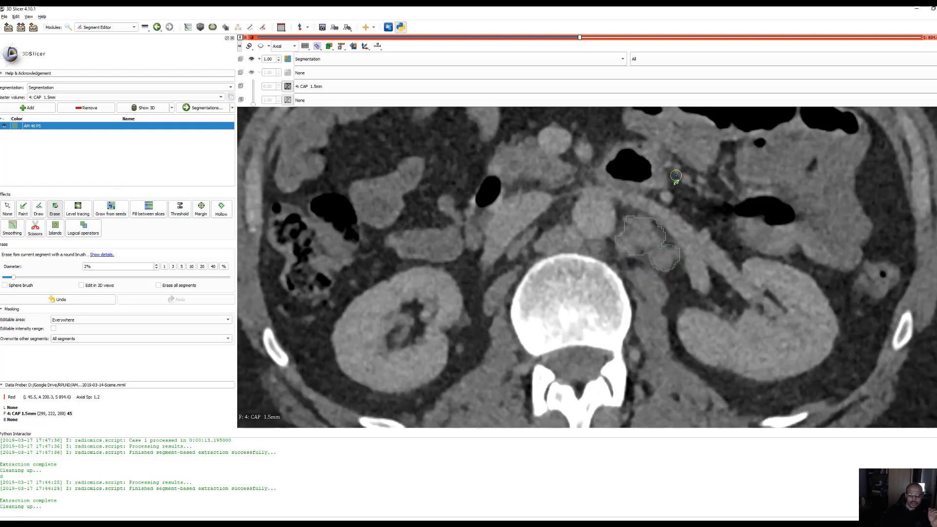
scroll(675, 177, up, 1)
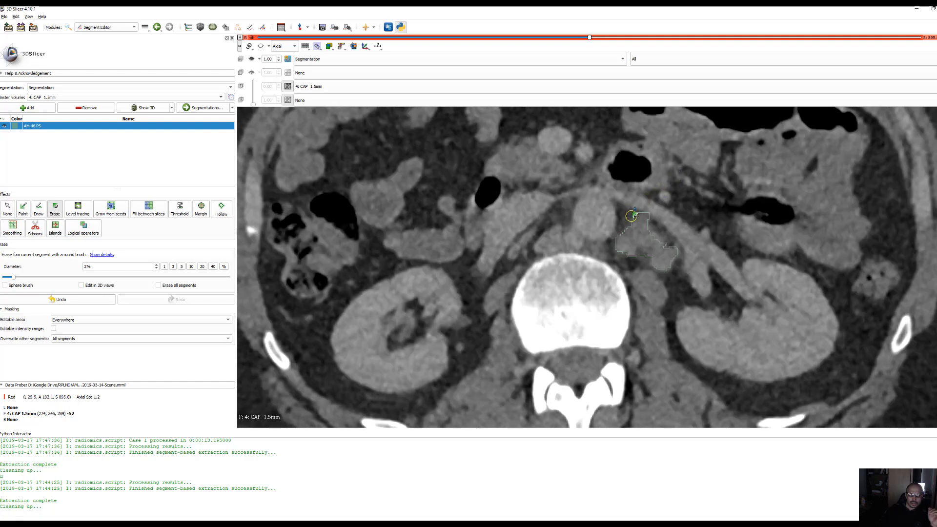
scroll(649, 192, up, 3)
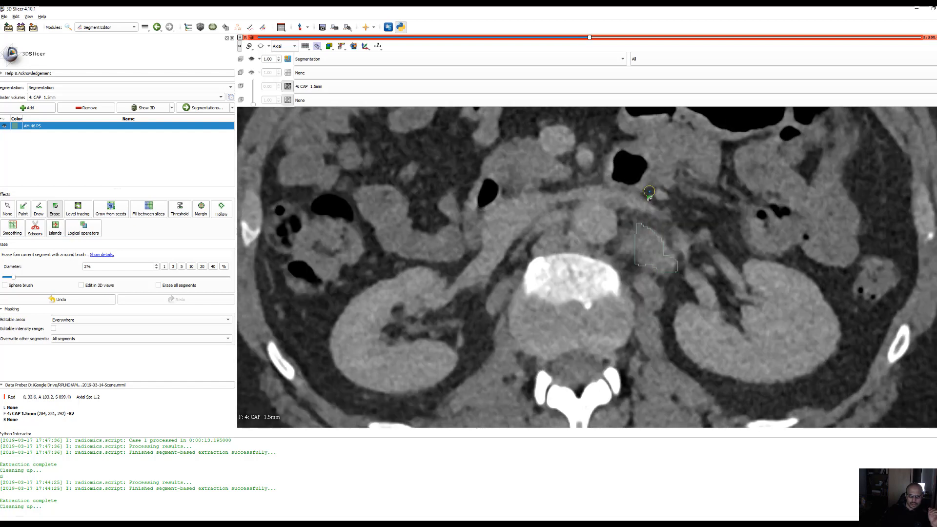
scroll(649, 192, up, 5)
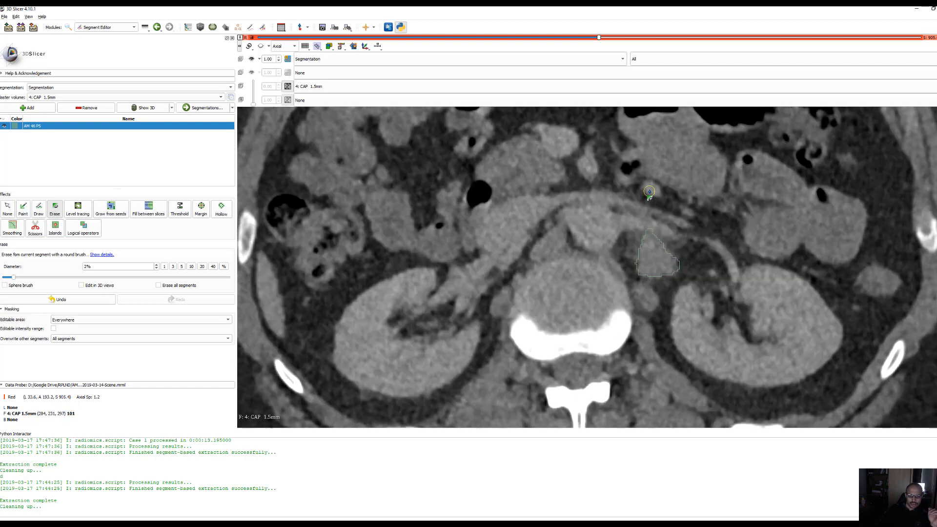
scroll(649, 191, down, 1)
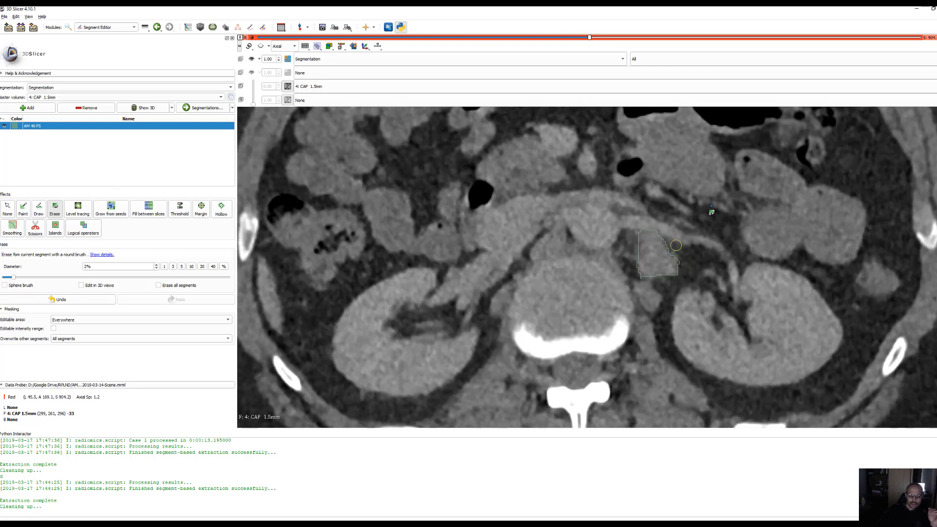
scroll(711, 206, up, 1)
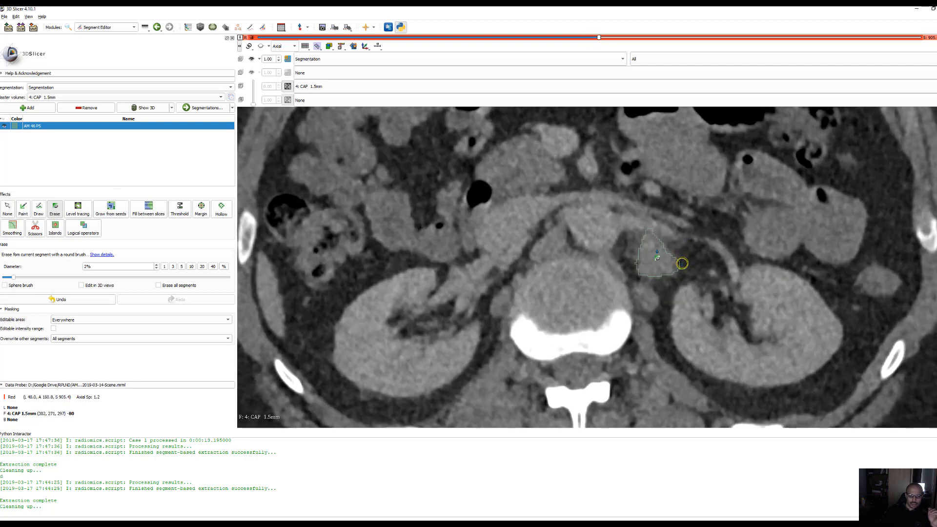
scroll(707, 219, up, 1)
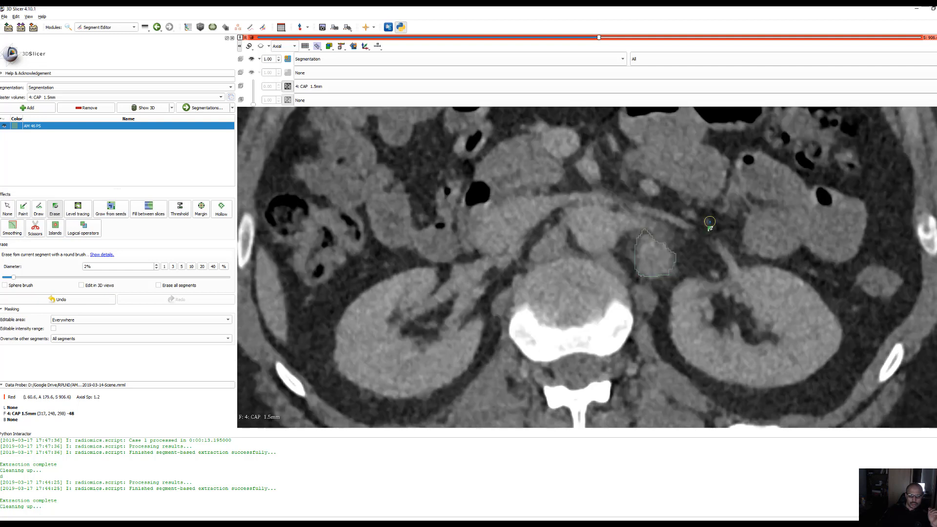
drag(632, 247, 630, 283)
Erase the inner edge excess of the AM 46 PS segment on the S 907.8 slice and its anterior outer edge on S 909.0
scroll(708, 221, up, 1)
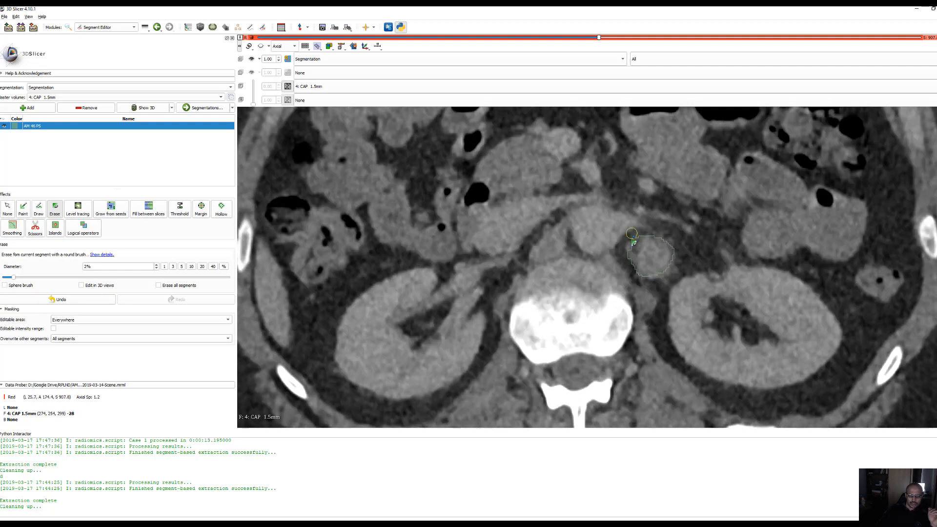
drag(632, 235, 631, 254)
scroll(706, 206, up, 1)
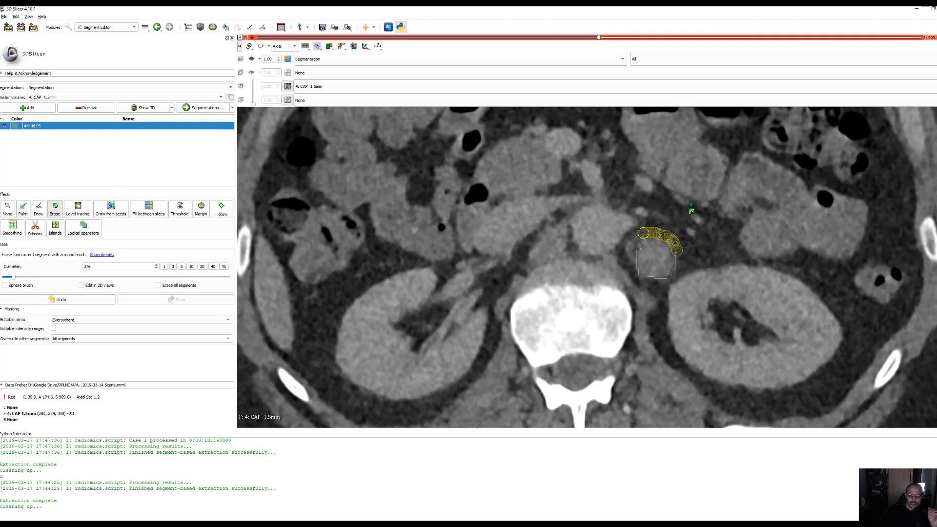
Erase the outer edge excess of the AM 46 PS segment on the S 911.4 and S 912.6 slices
scroll(693, 207, up, 1)
scroll(698, 202, up, 1)
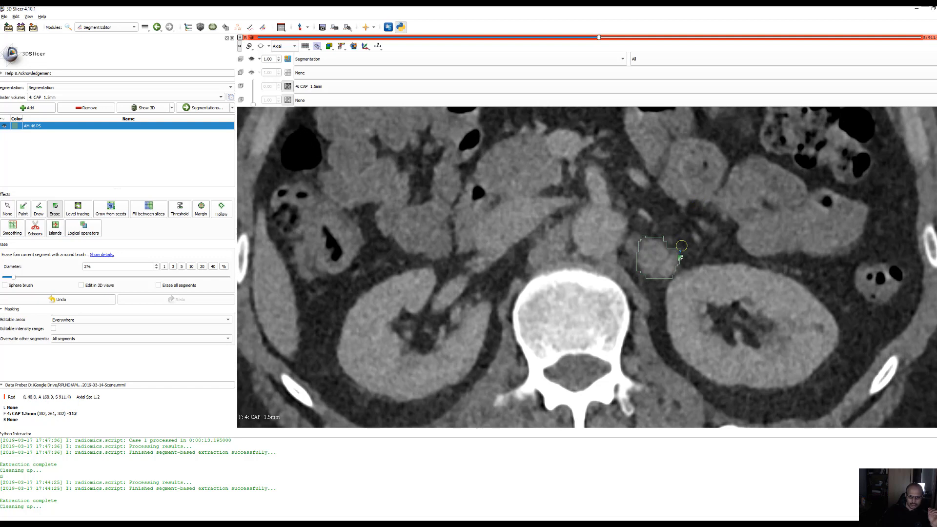
mouse_move(682, 253)
mouse_down()
mouse_move(665, 238)
mouse_move(642, 235)
mouse_move(633, 276)
mouse_move(688, 278)
mouse_up()
scroll(743, 250, up, 1)
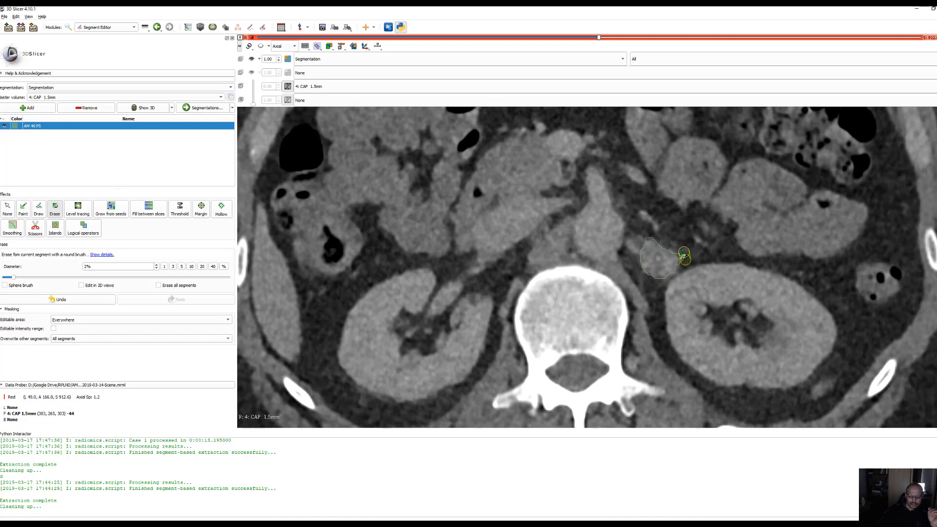
Erase the inner anterior corner of the AM 46 PS segment on the S 862.2 slice
scroll(644, 232, down, 20)
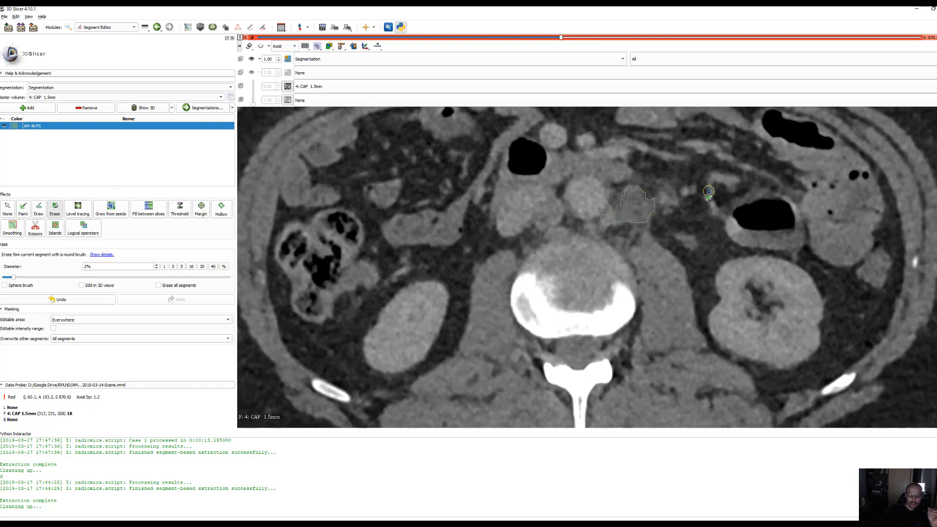
scroll(709, 192, up, 9)
scroll(710, 194, down, 9)
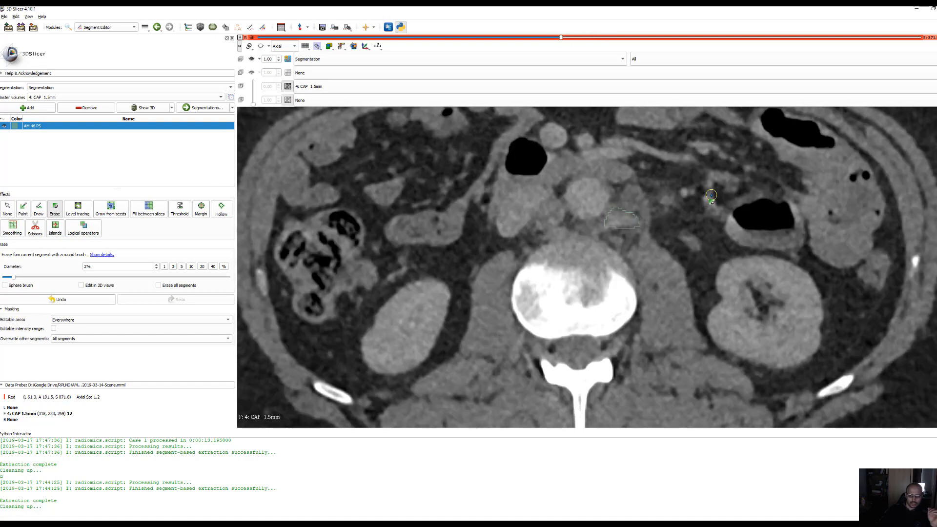
scroll(711, 196, up, 6)
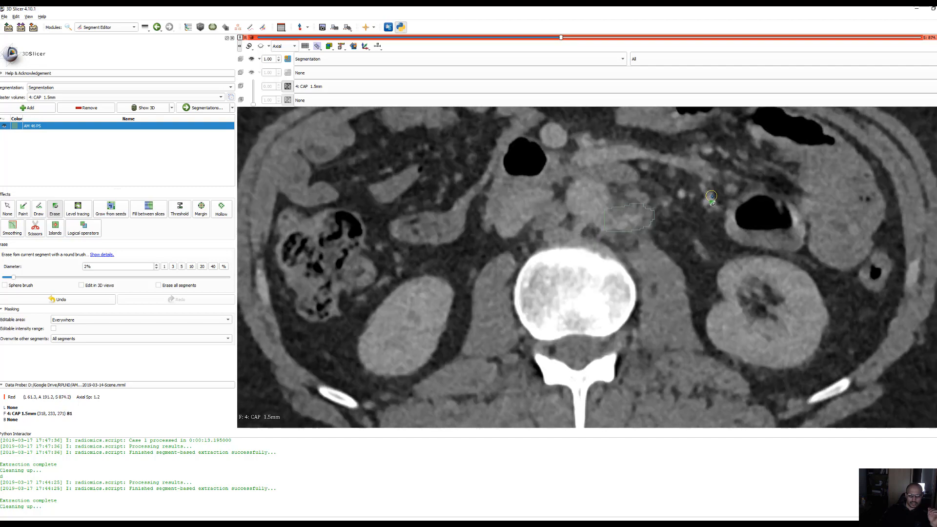
scroll(713, 196, down, 5)
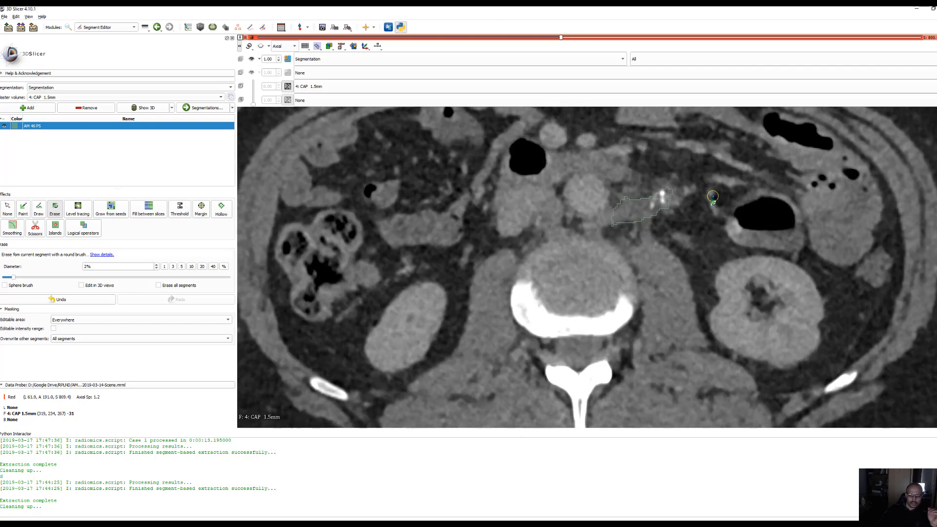
scroll(713, 196, up, 1)
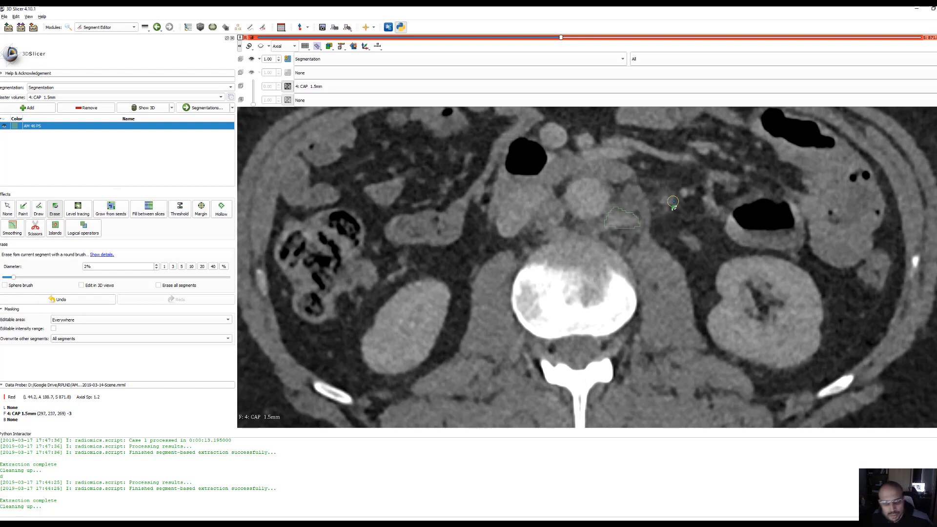
scroll(678, 244, down, 7)
scroll(678, 243, down, 2)
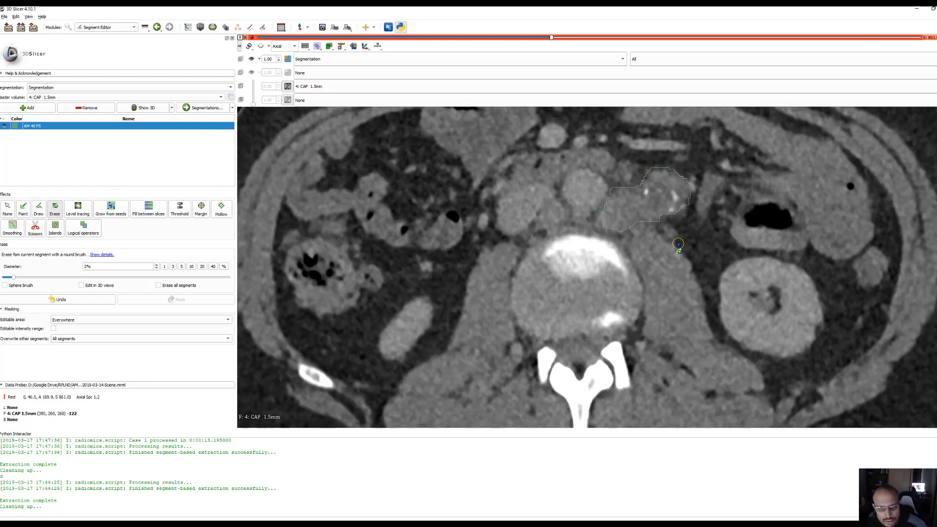
drag(623, 187, 628, 181)
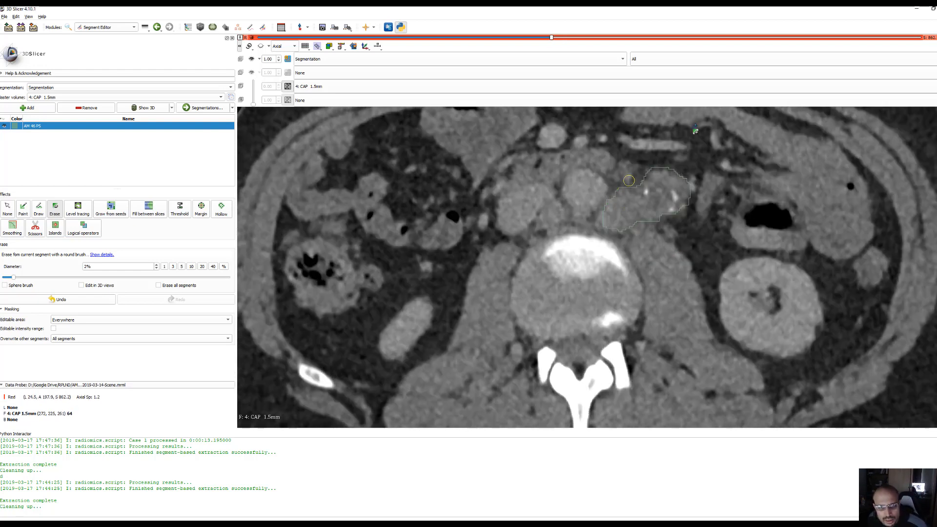
scroll(699, 125, down, 1)
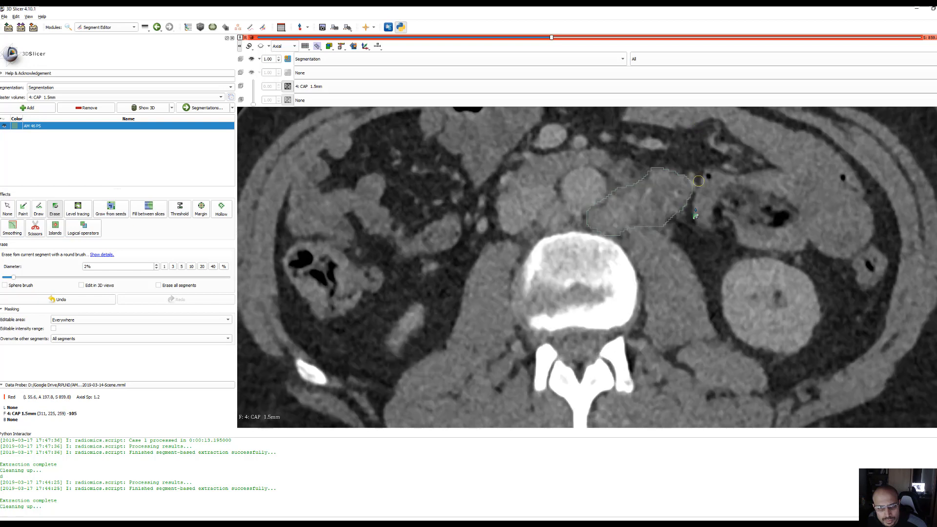
Erase the anterior outer corner of the AM 46 PS segment on the S 847.8 slice
scroll(734, 176, down, 4)
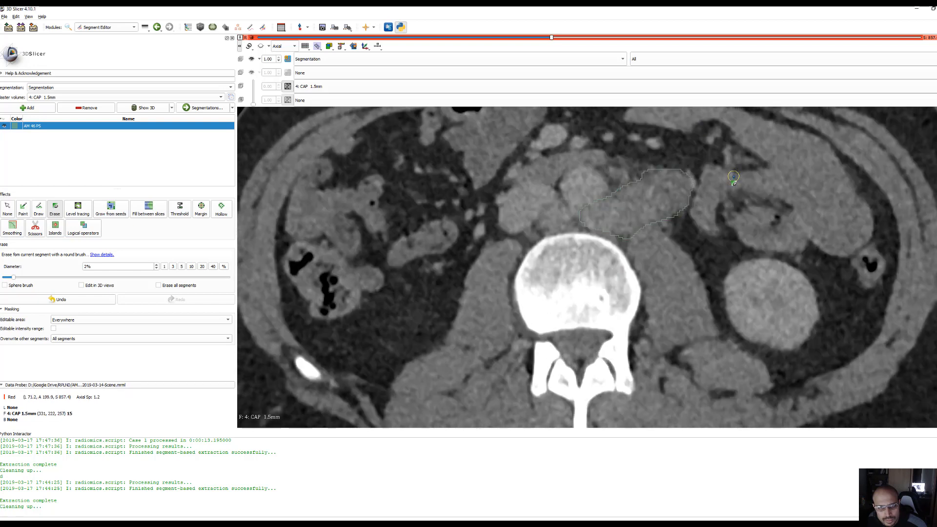
scroll(734, 176, down, 2)
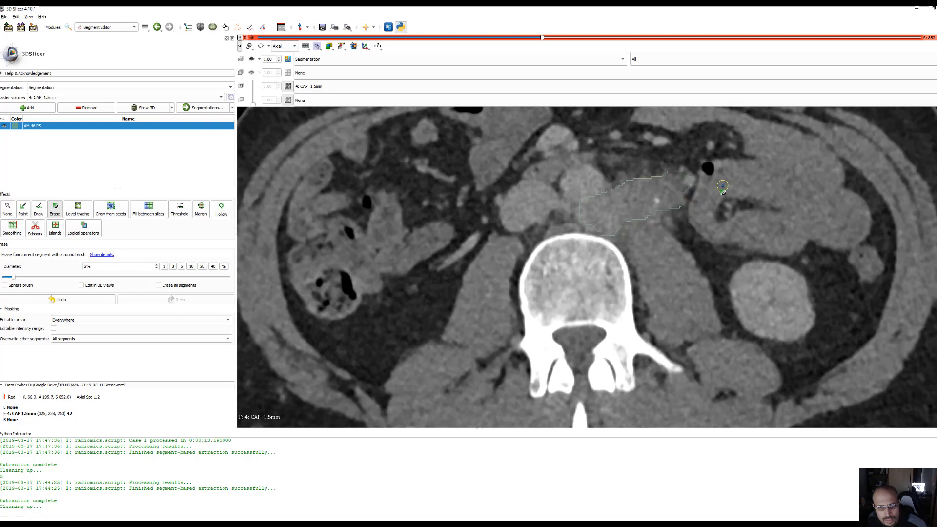
scroll(722, 187, down, 1)
scroll(683, 189, down, 3)
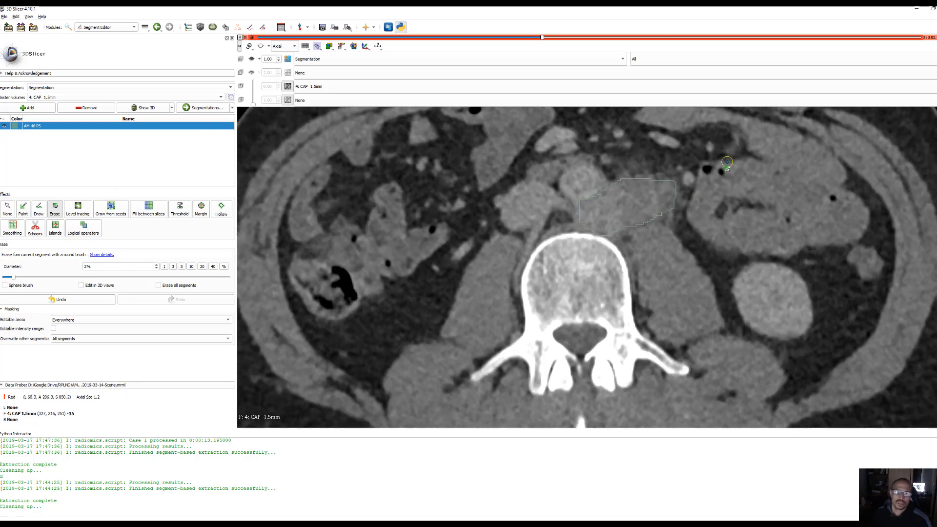
scroll(727, 157, down, 1)
scroll(726, 157, up, 1)
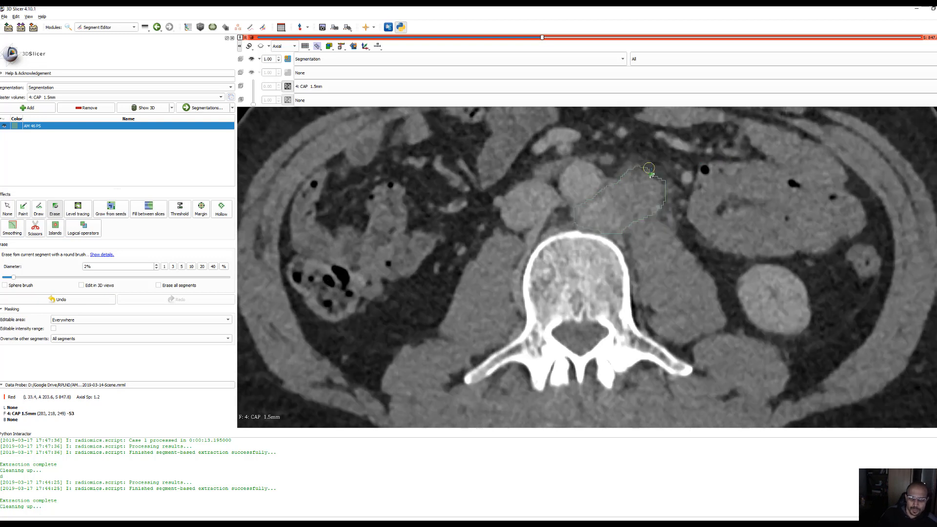
mouse_move(659, 172)
mouse_down()
mouse_move(664, 178)
mouse_move(657, 171)
mouse_up()
Review the AM 46 PS segment outline on the slices from S 846.6 down to S 810.6
scroll(691, 144, down, 1)
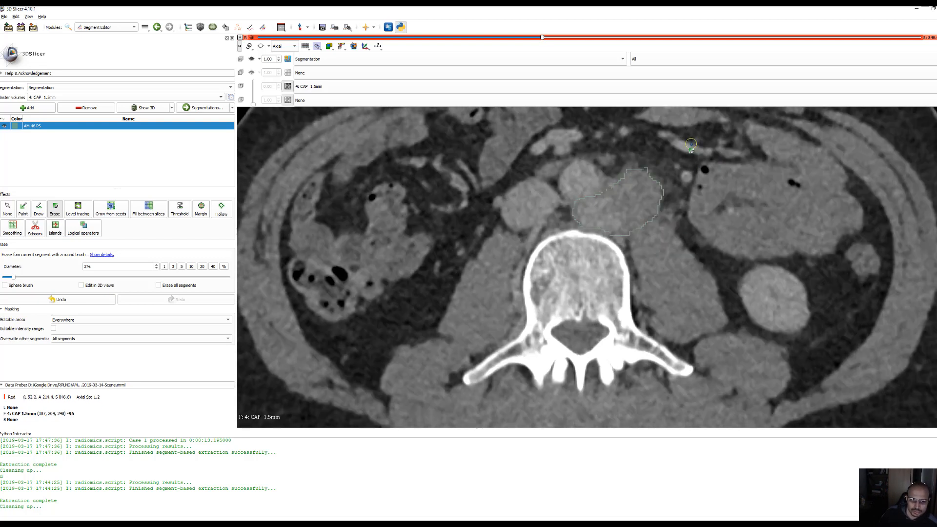
scroll(671, 147, down, 5)
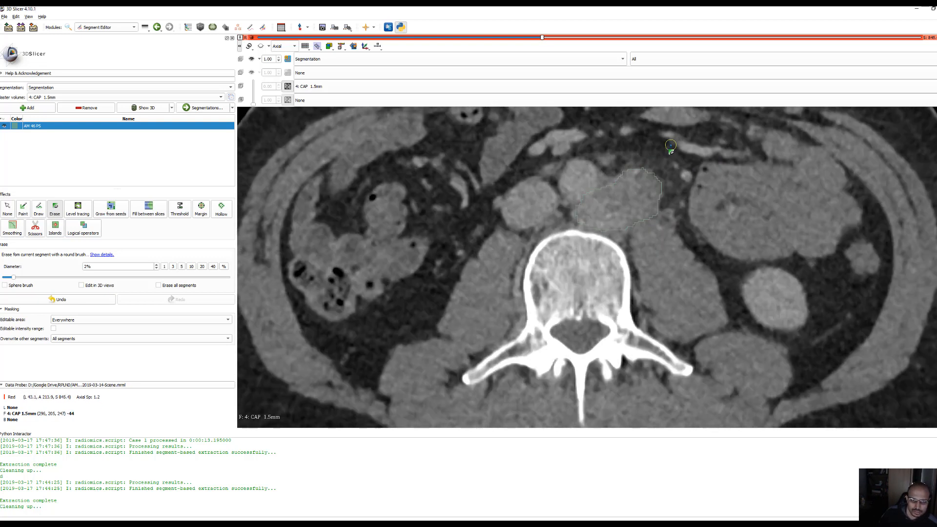
scroll(672, 146, down, 4)
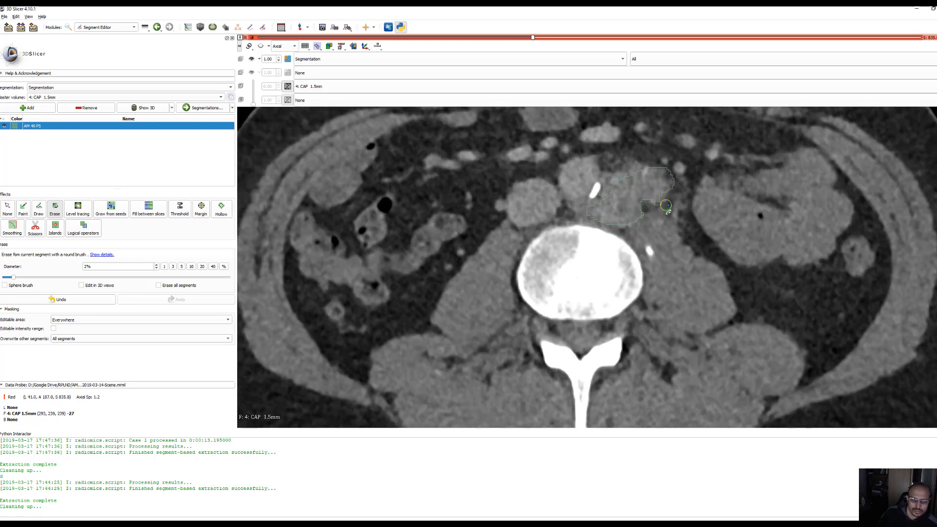
scroll(723, 173, down, 1)
scroll(722, 173, down, 9)
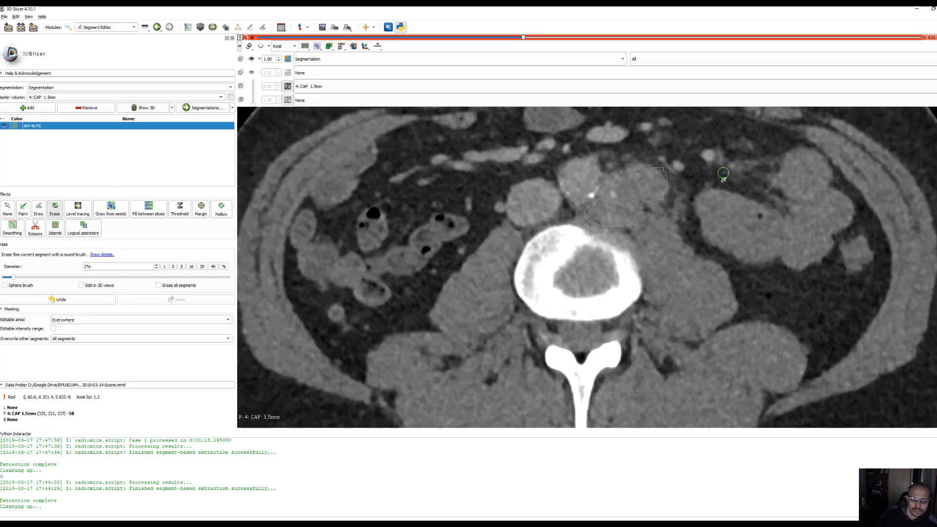
scroll(721, 172, down, 5)
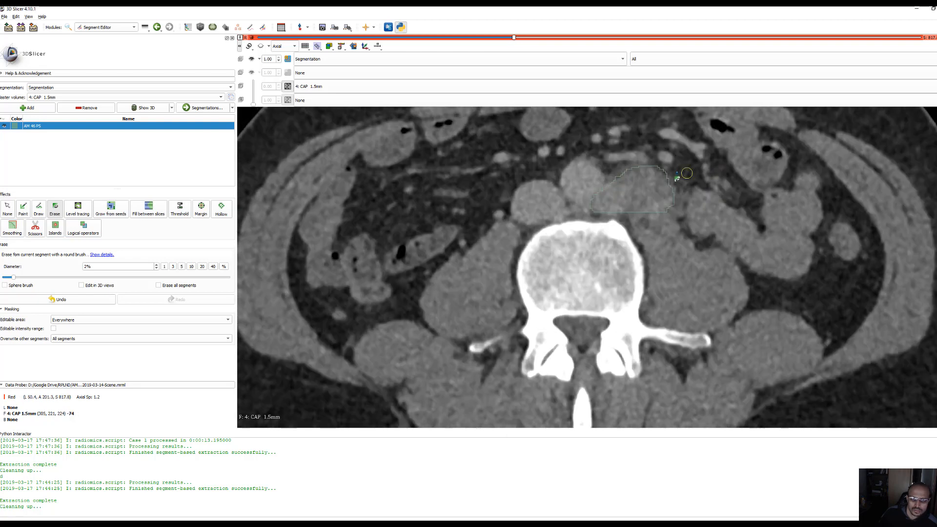
scroll(695, 154, down, 3)
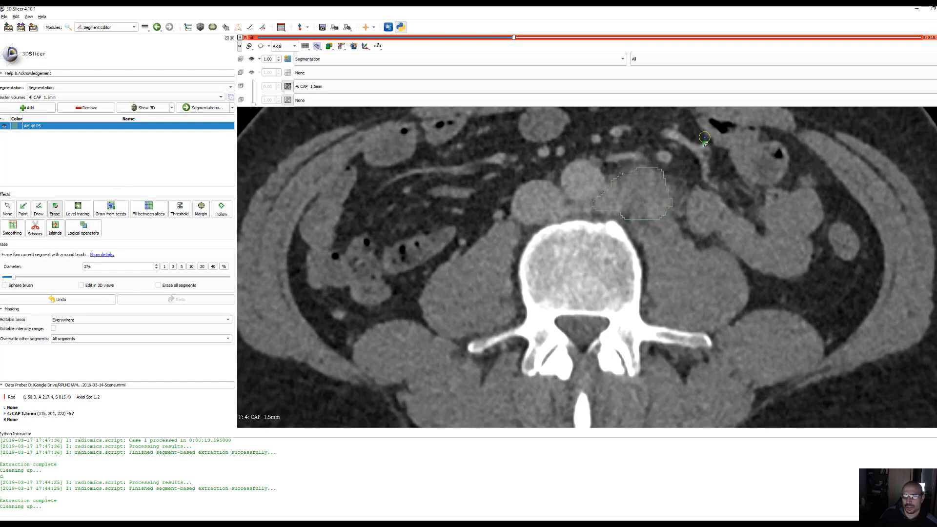
scroll(701, 154, down, 2)
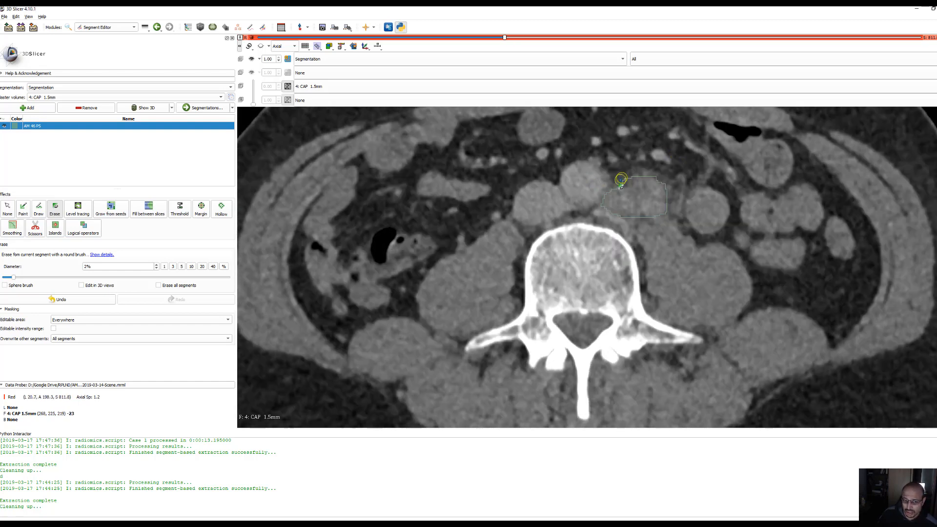
scroll(718, 144, down, 1)
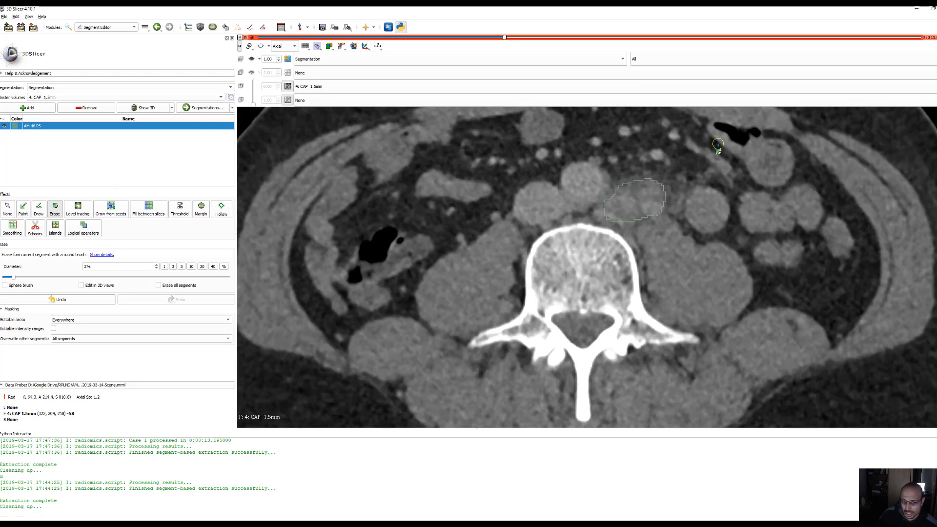
Compare the AM 46 PS segment outline between the S 810.6 and S 814.2 slices
scroll(717, 144, down, 1)
scroll(718, 145, up, 1)
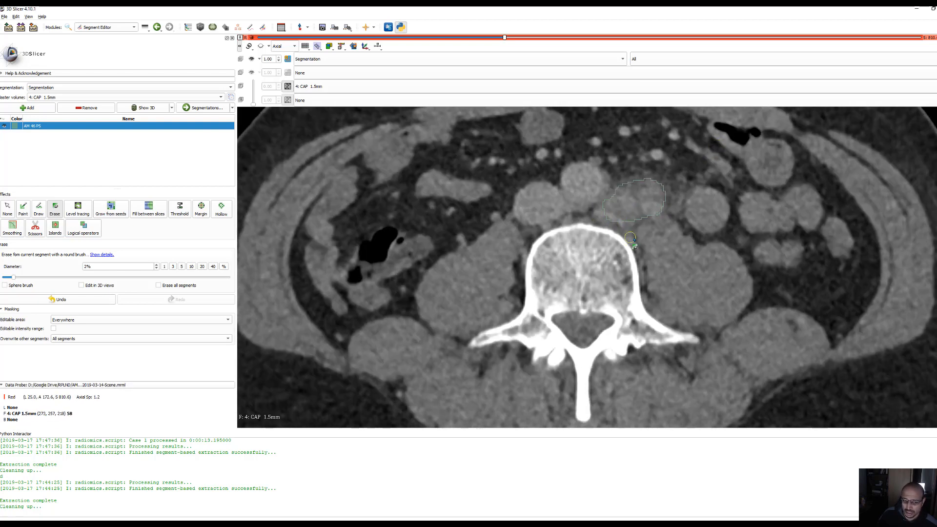
scroll(634, 245, up, 3)
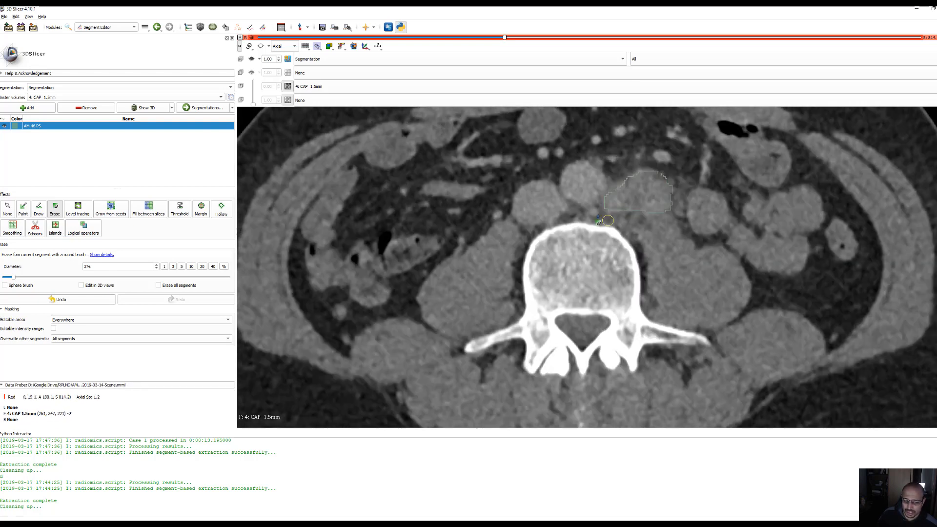
scroll(607, 221, down, 3)
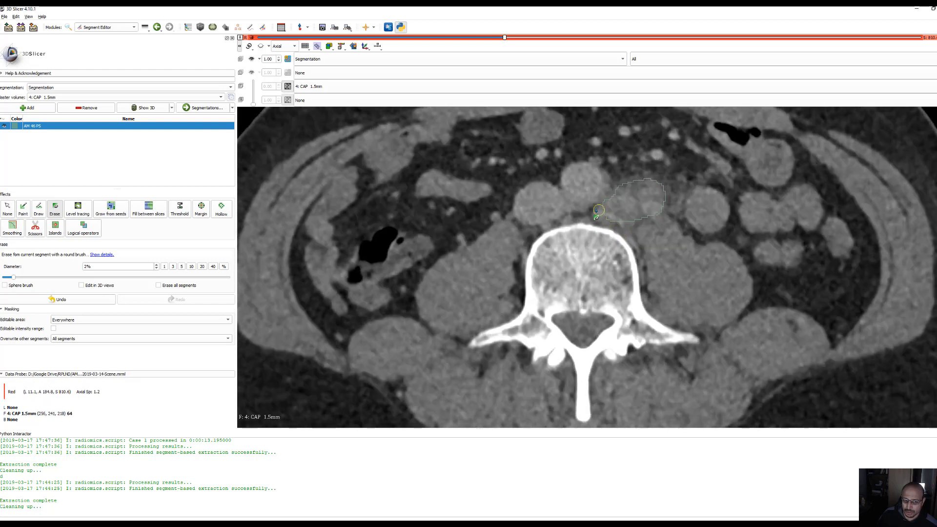
scroll(610, 227, up, 2)
scroll(623, 237, down, 2)
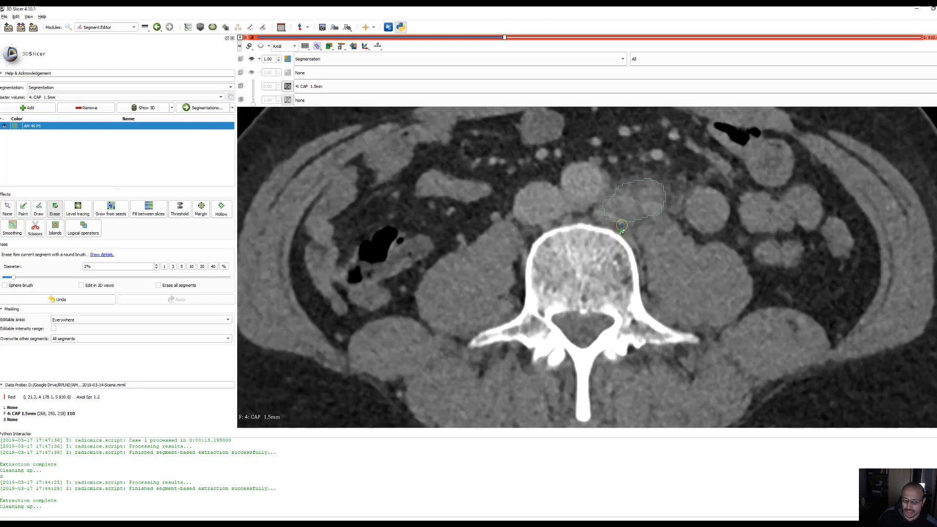
Examine the AM 46 PS segment outline on the slices from S 808.2 down to S 789.0
scroll(717, 216, down, 1)
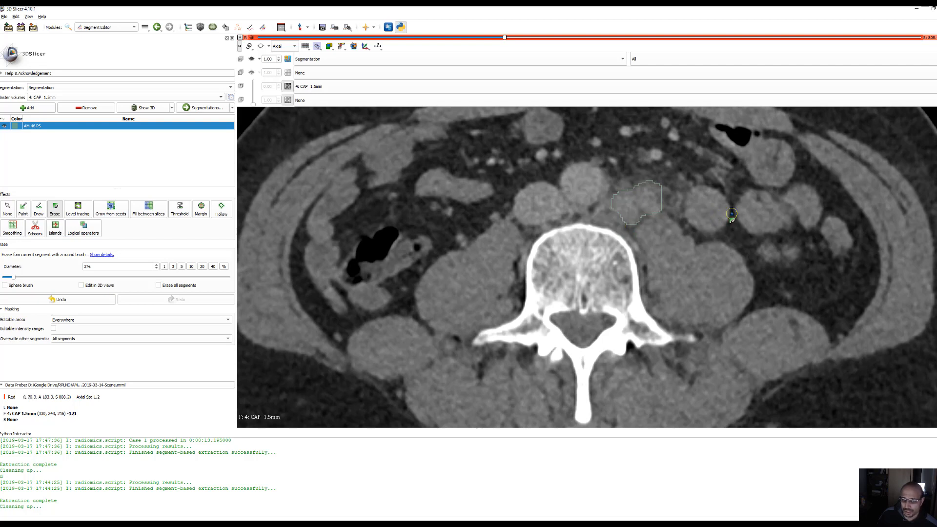
scroll(731, 214, down, 3)
scroll(731, 213, down, 2)
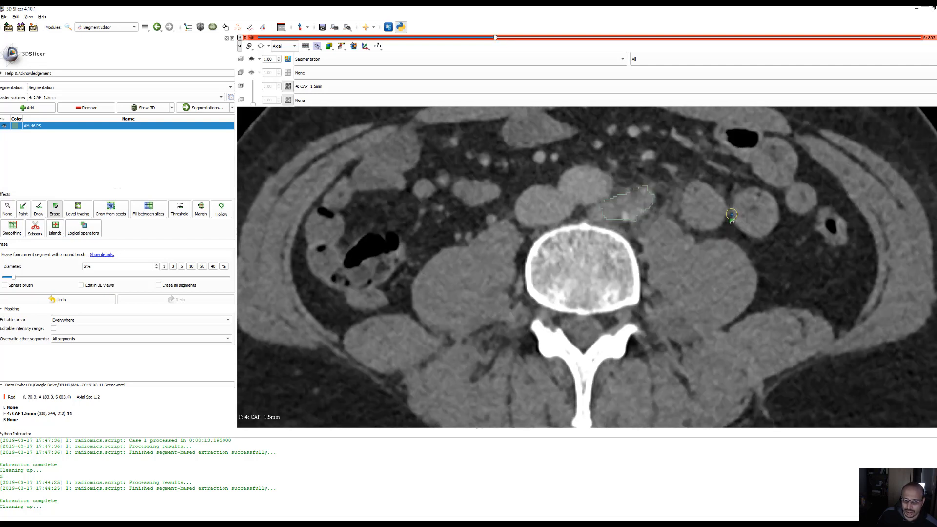
scroll(731, 213, up, 1)
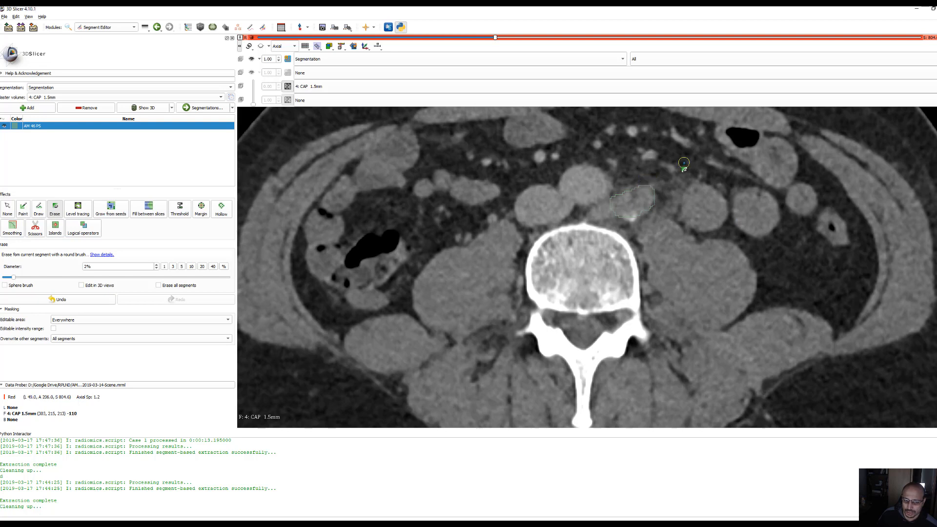
scroll(685, 163, down, 3)
scroll(685, 163, down, 1)
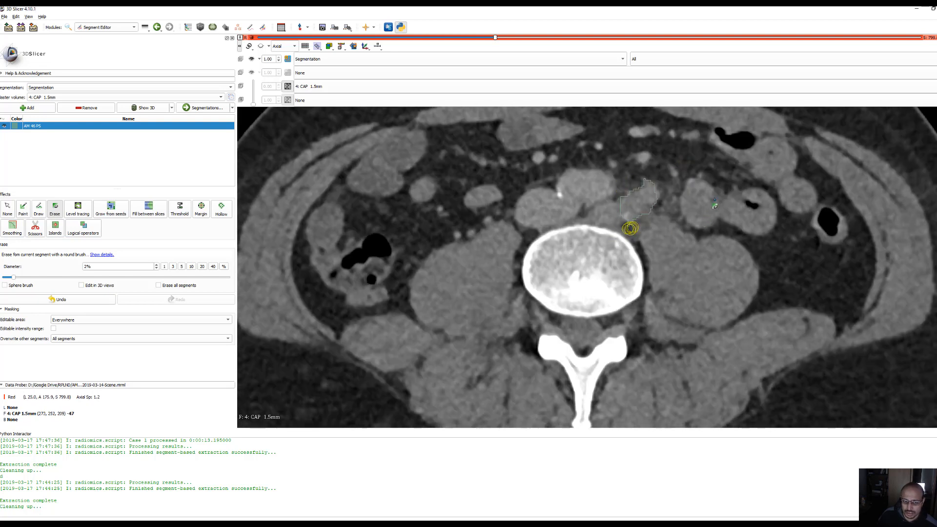
scroll(693, 175, down, 3)
scroll(708, 175, down, 5)
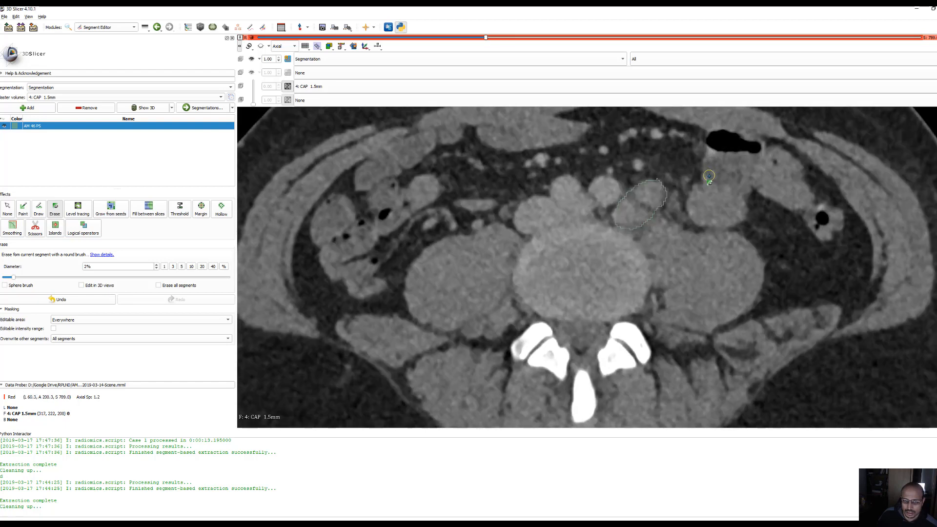
Erase the anterior and outer edge excess of the AM 46 PS segment on the S 786.6 slice and its anterior outer corner on S 785.4
scroll(707, 174, down, 2)
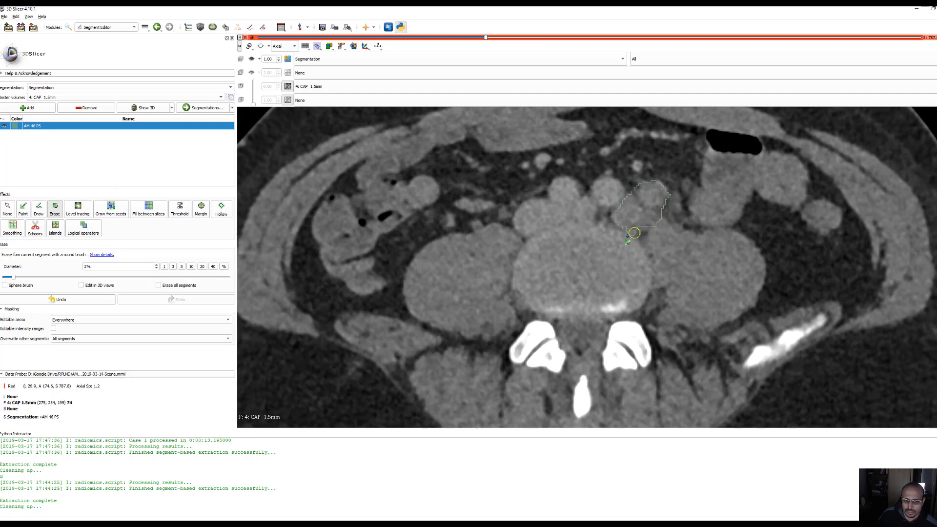
scroll(723, 186, down, 1)
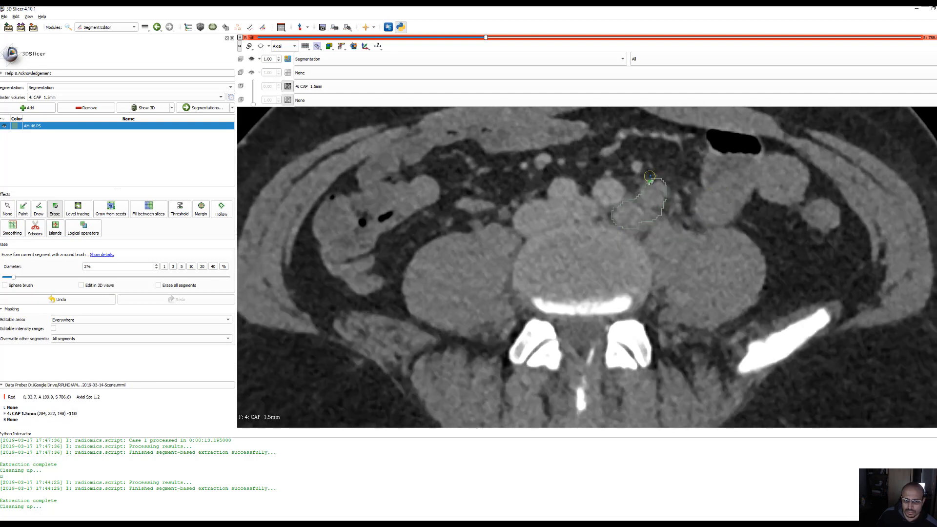
mouse_move(649, 176)
mouse_down()
mouse_move(668, 195)
mouse_move(669, 218)
mouse_up()
scroll(714, 185, down, 2)
scroll(704, 186, up, 1)
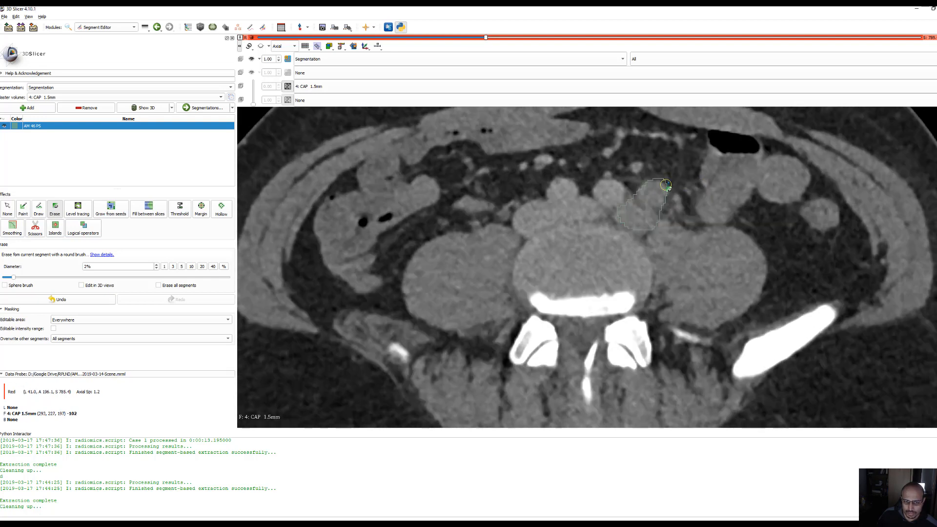
mouse_move(664, 176)
mouse_down()
mouse_move(646, 179)
mouse_move(674, 181)
mouse_up()
Erase the posterior edge excess of the AM 46 PS segment on the S 780.6 slice
scroll(725, 182, down, 2)
scroll(711, 179, down, 2)
scroll(709, 179, up, 1)
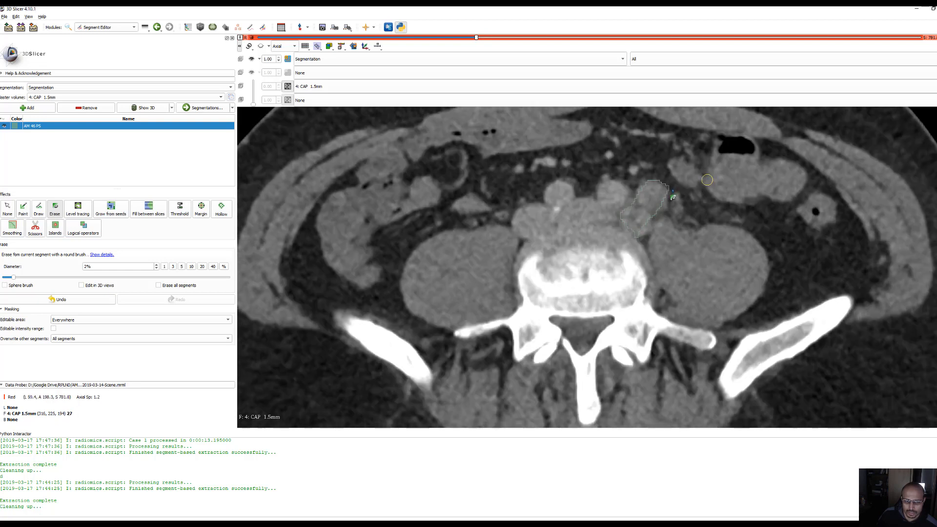
scroll(708, 166, down, 1)
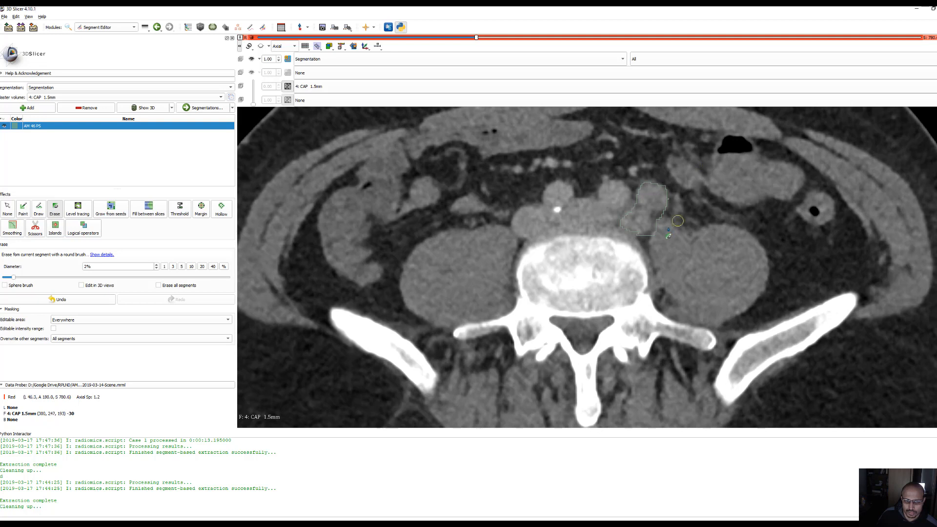
drag(647, 242, 645, 238)
Erase the outer edge excess of the AM 46 PS segment around the S 767.4 and S 766.2 slices
scroll(726, 209, down, 1)
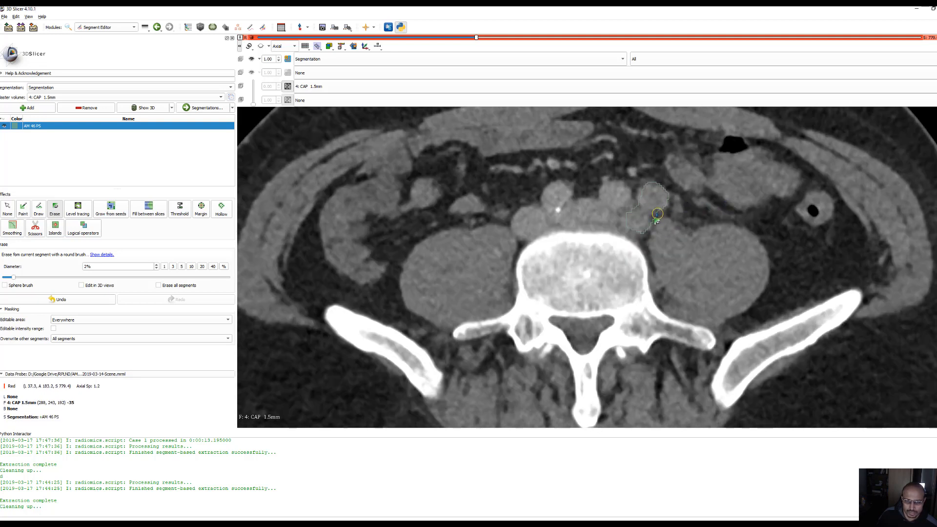
scroll(722, 207, down, 4)
scroll(718, 206, down, 7)
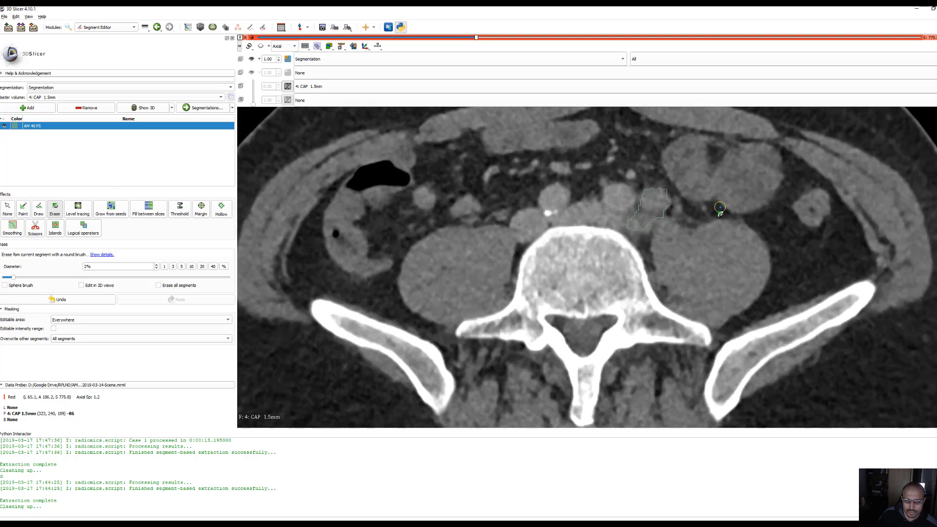
scroll(716, 208, down, 4)
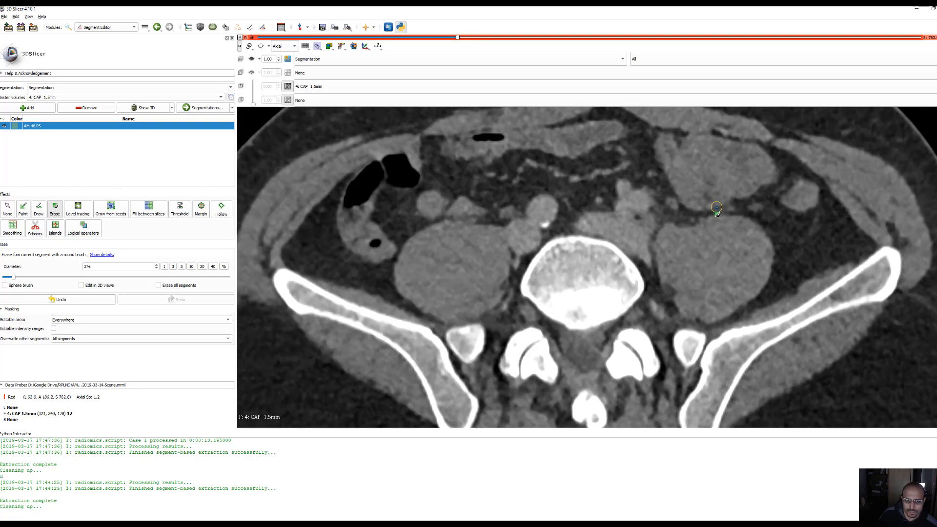
scroll(717, 208, down, 1)
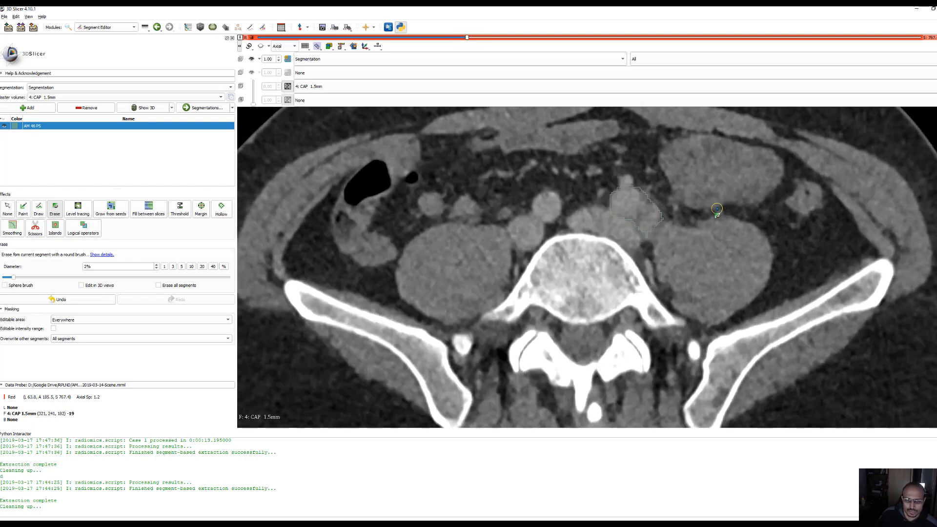
scroll(716, 208, up, 1)
mouse_move(653, 204)
mouse_down()
mouse_move(668, 199)
mouse_move(642, 232)
mouse_move(644, 214)
mouse_up()
scroll(683, 213, down, 1)
scroll(682, 214, up, 1)
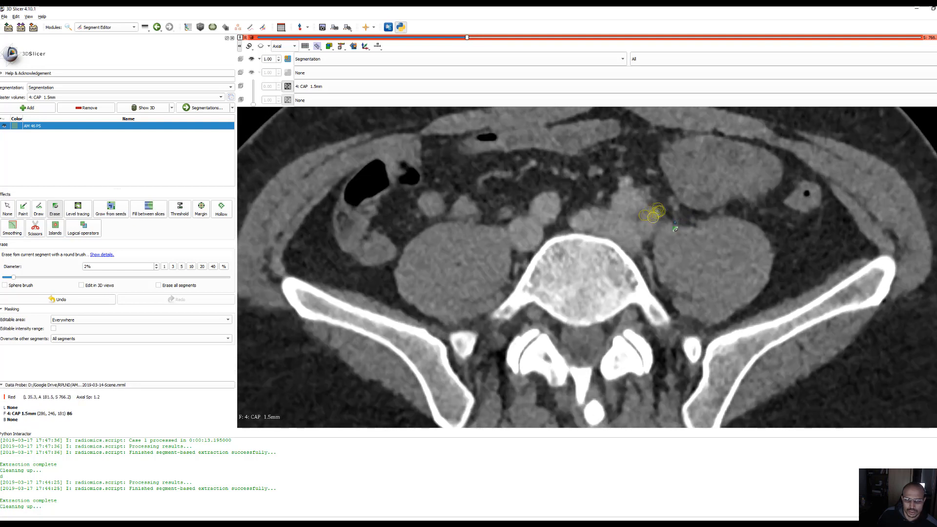
Erase the AM 46 PS segment area on the S 755.4 slice and set the eraser diameter to 4%
scroll(675, 229, down, 10)
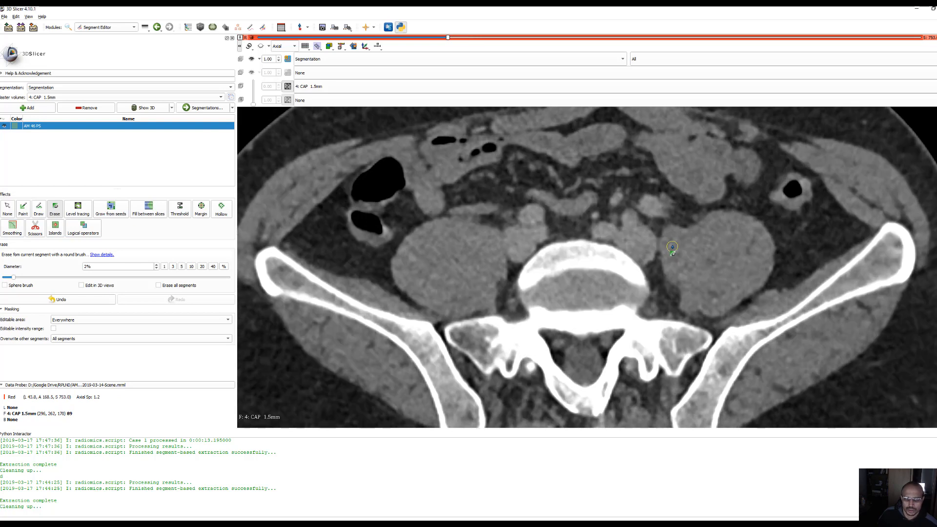
scroll(672, 247, up, 2)
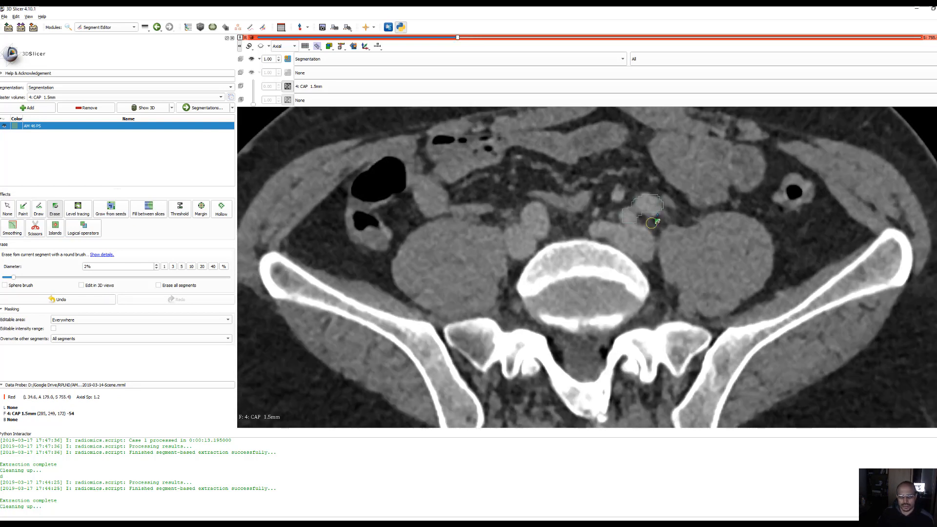
mouse_move(657, 222)
mouse_down()
mouse_move(627, 218)
mouse_move(626, 198)
mouse_move(634, 233)
mouse_move(654, 206)
mouse_move(630, 220)
mouse_up()
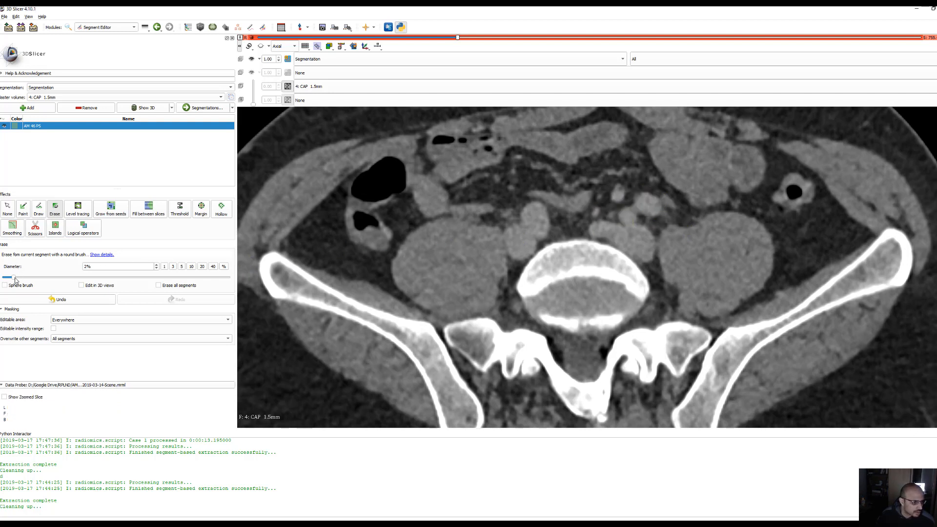
drag(14, 277, 32, 277)
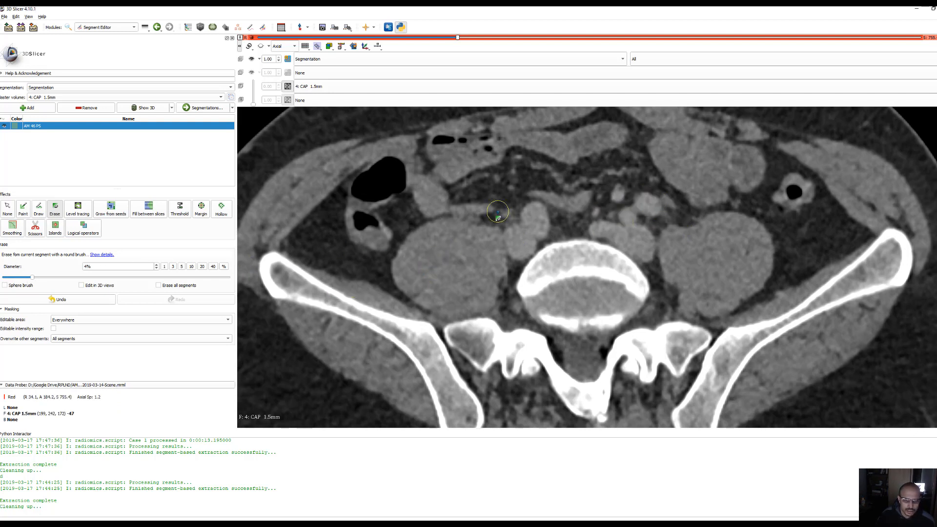
Erase the small AM 46 PS segment area medial to the mass on the S 747.0 slice
scroll(619, 213, down, 8)
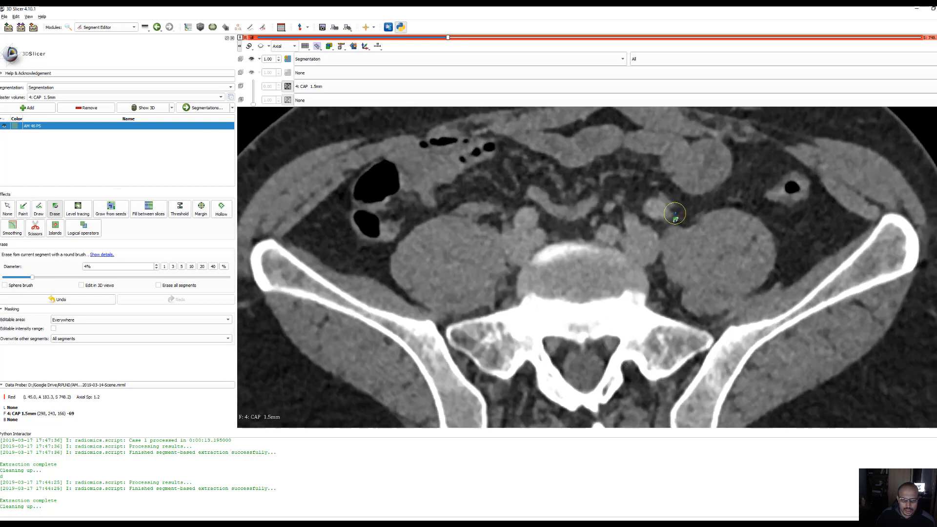
scroll(684, 209, up, 1)
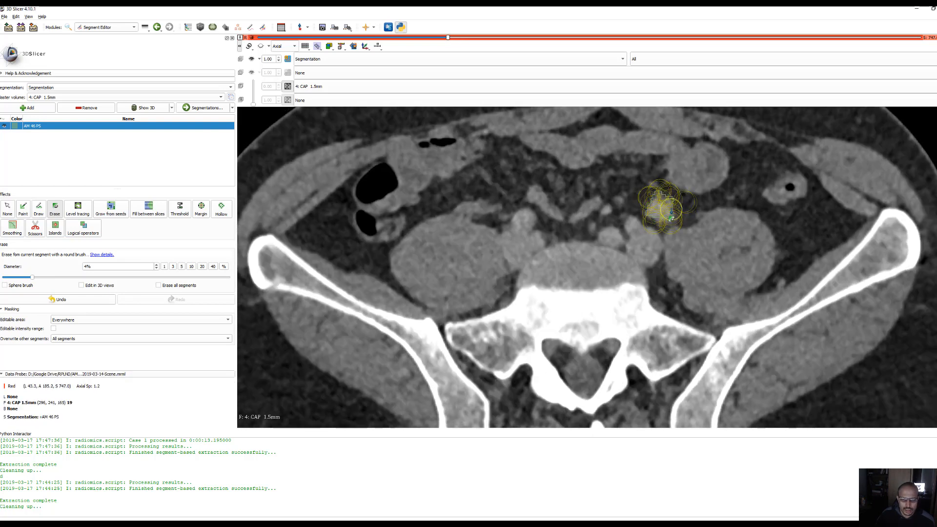
Examine the axial slices from S 732.6 up to S 773.4 for remaining excess of the AM 46 PS segment
scroll(671, 214, down, 1)
scroll(700, 211, down, 1)
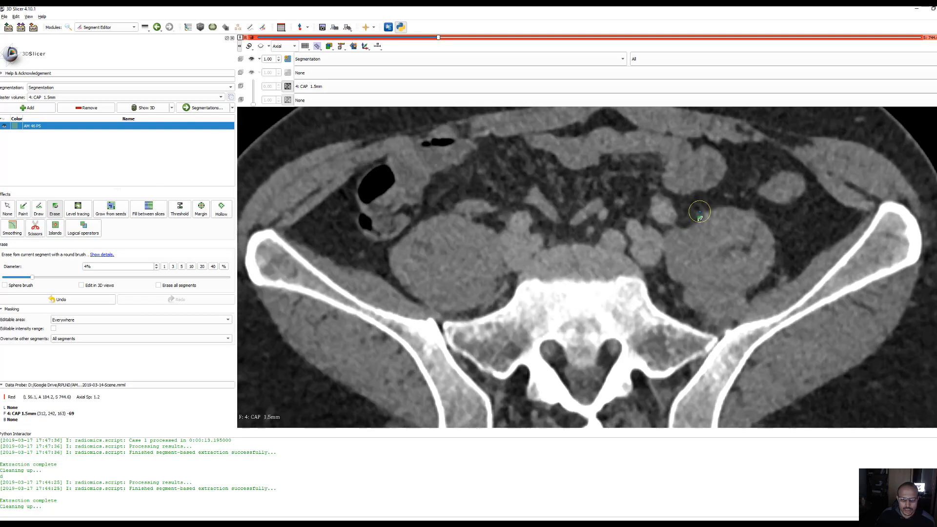
scroll(688, 234, down, 4)
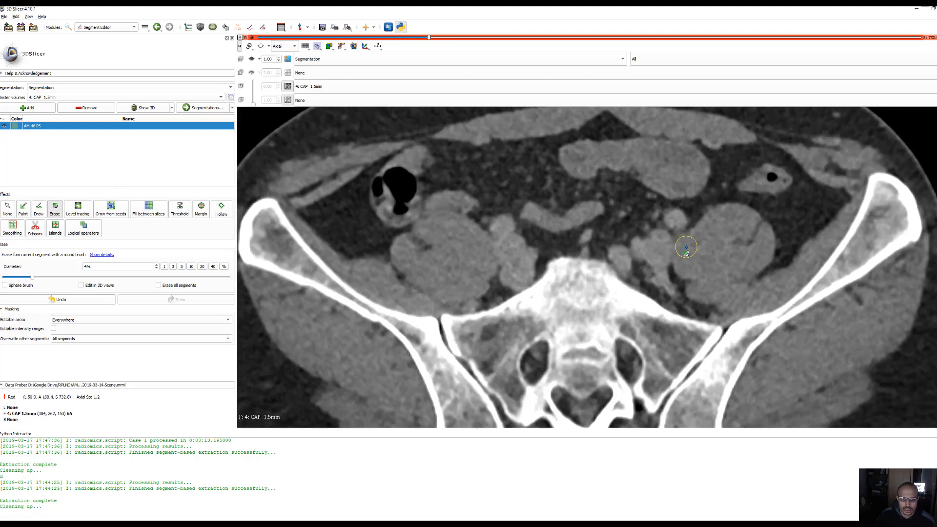
scroll(667, 209, up, 7)
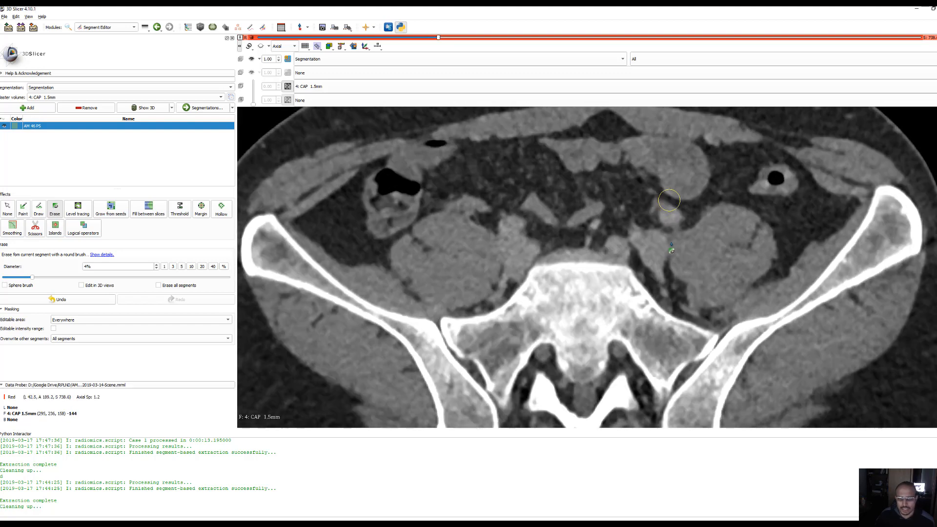
scroll(666, 223, up, 6)
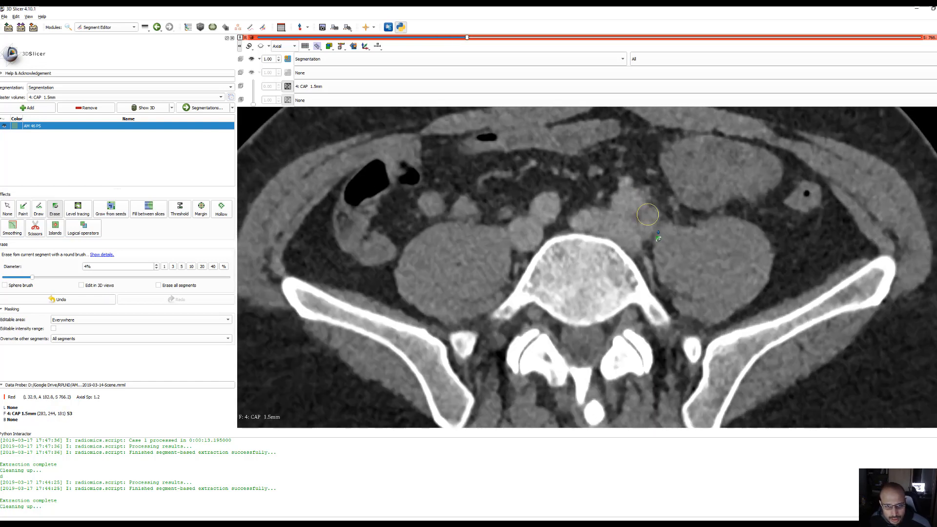
scroll(654, 227, up, 2)
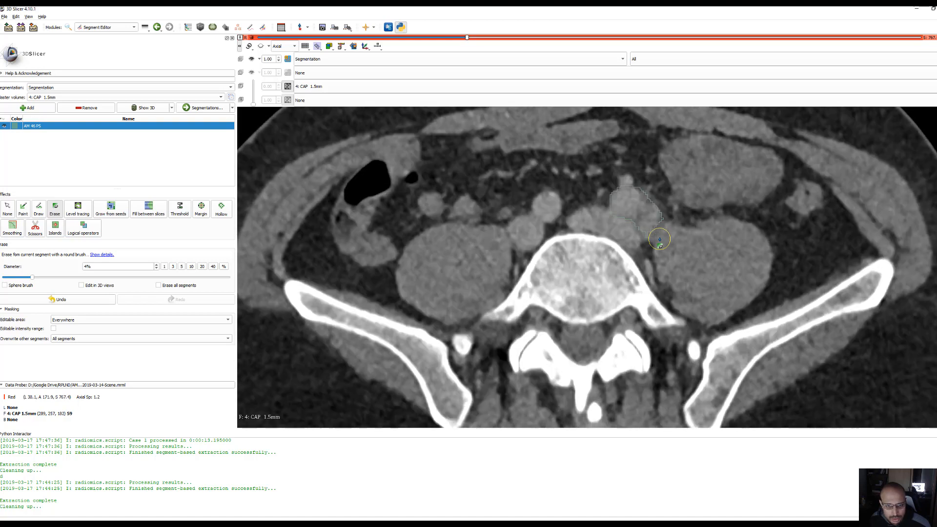
scroll(635, 230, up, 9)
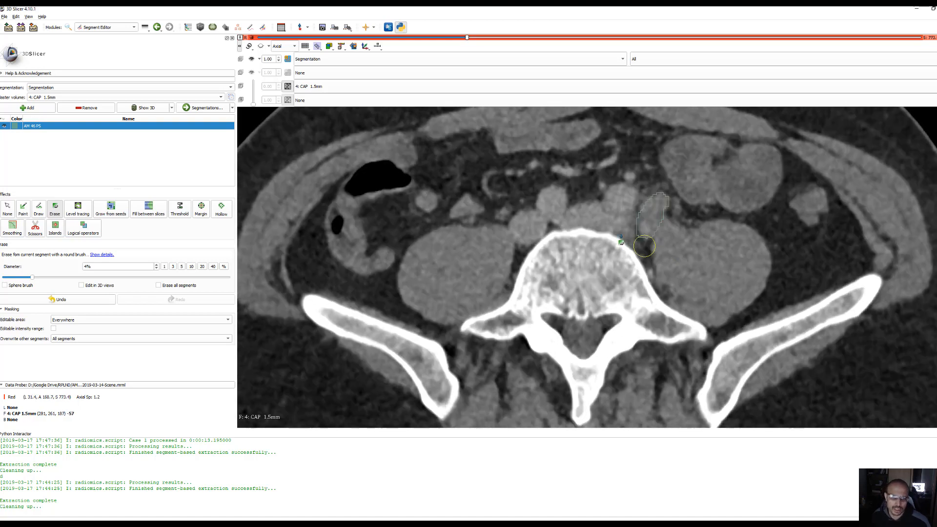
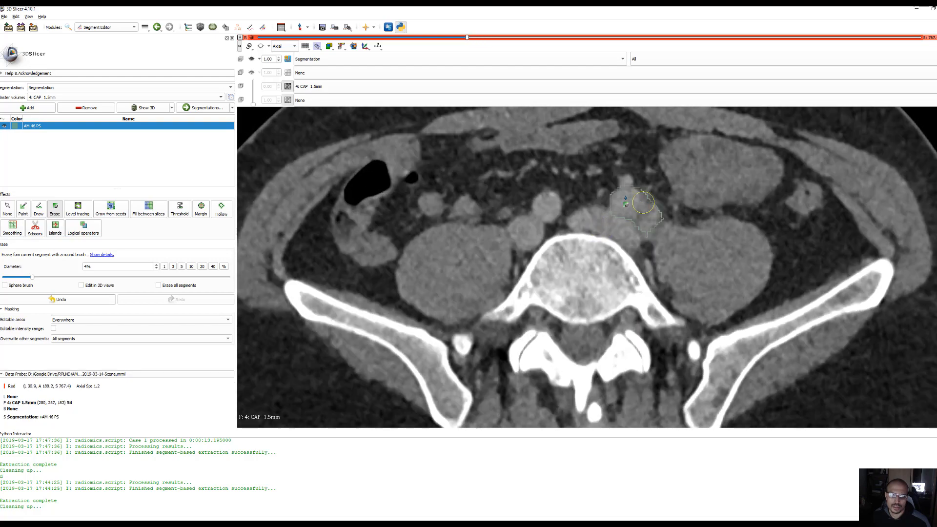
Erase the excess of the AM 46 PS segment beside the mass on the S 767.4 slice
mouse_move(626, 197)
mouse_down()
mouse_move(645, 192)
mouse_move(630, 219)
mouse_move(607, 204)
mouse_up()
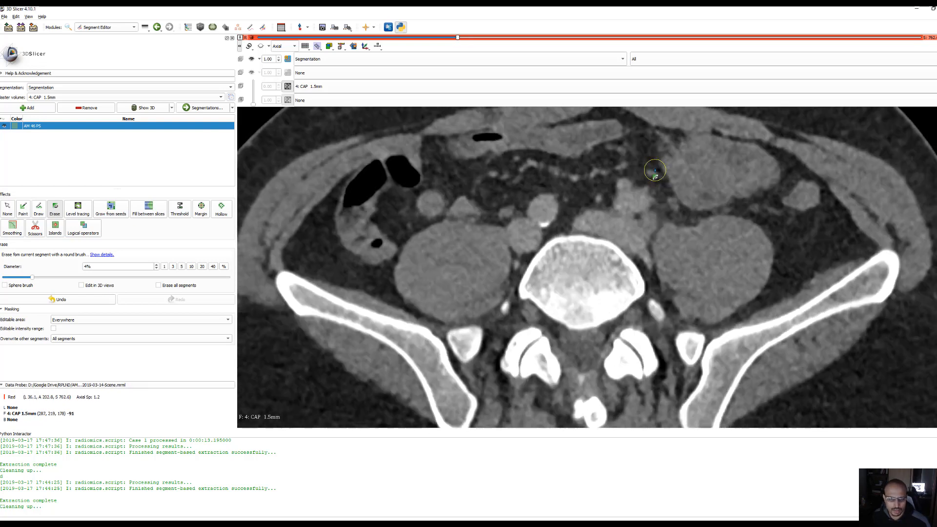
scroll(655, 171, up, 6)
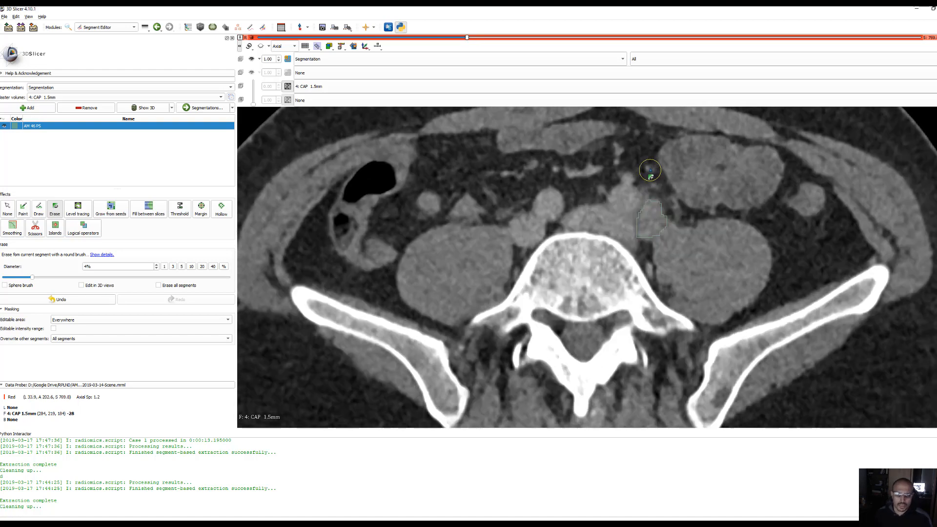
scroll(647, 175, up, 12)
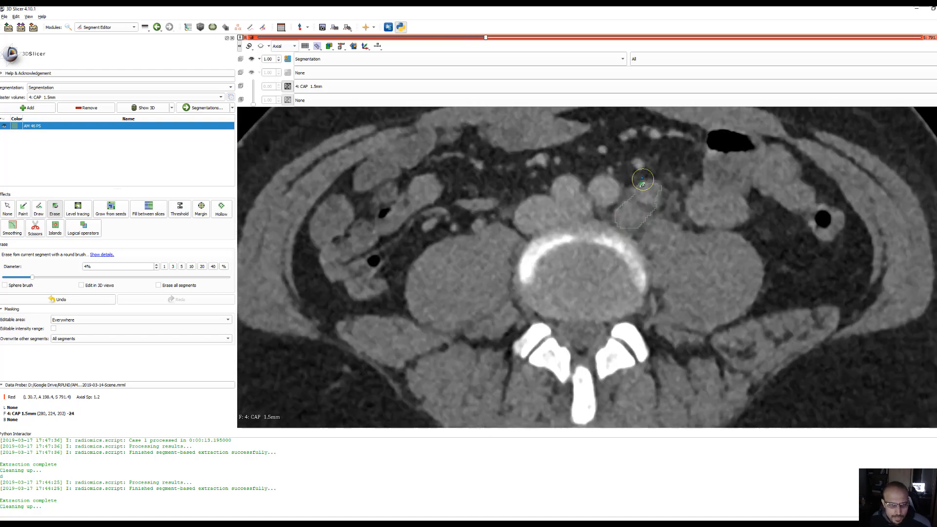
Set the eraser diameter to 2% and trim the lower edge of the AM 46 PS segment on the S 869.4 slice
scroll(642, 182, up, 6)
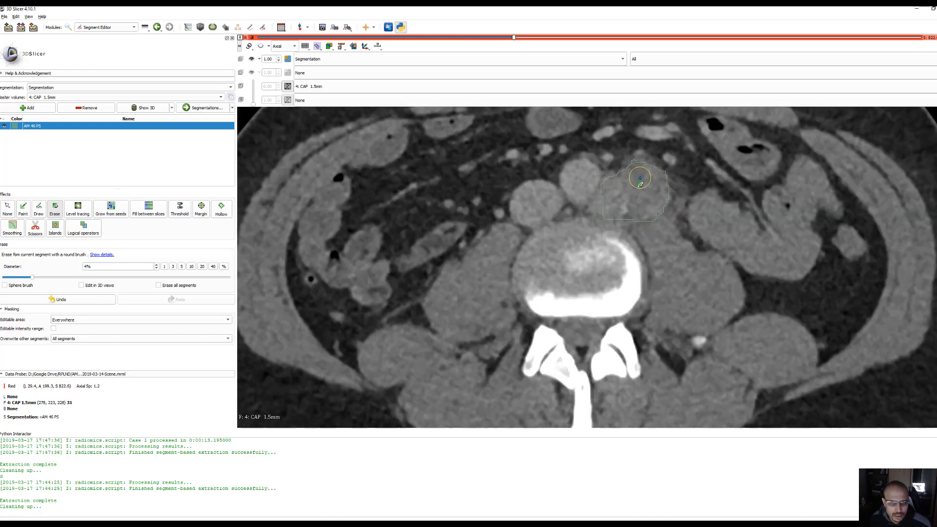
scroll(640, 180, up, 13)
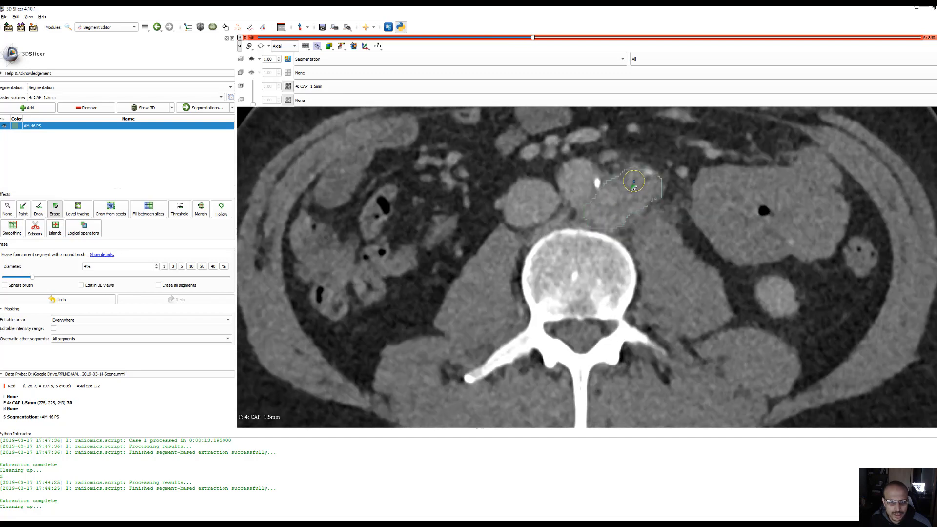
scroll(634, 178, up, 16)
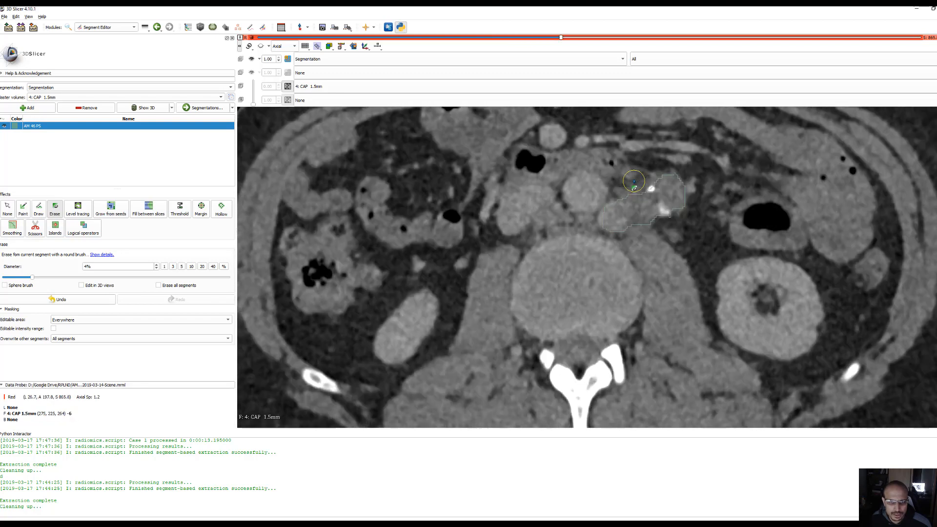
scroll(638, 169, up, 4)
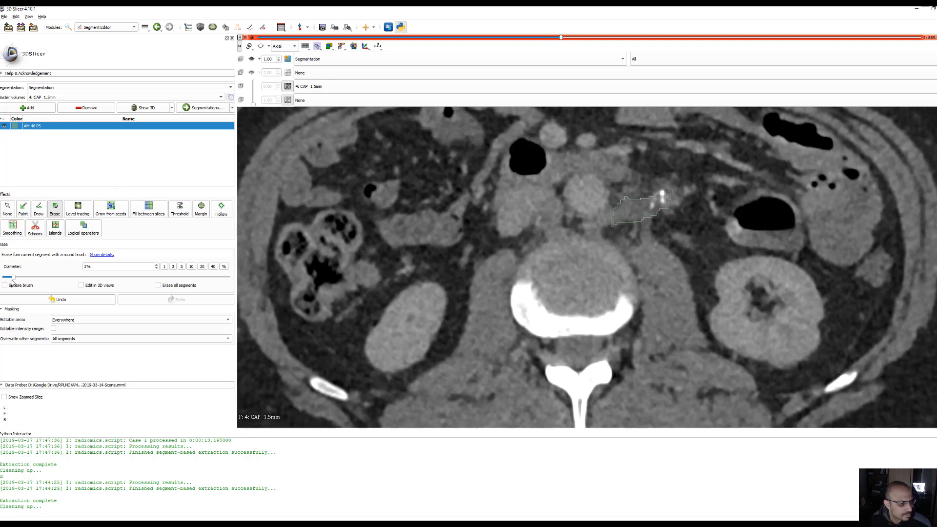
drag(612, 229, 629, 228)
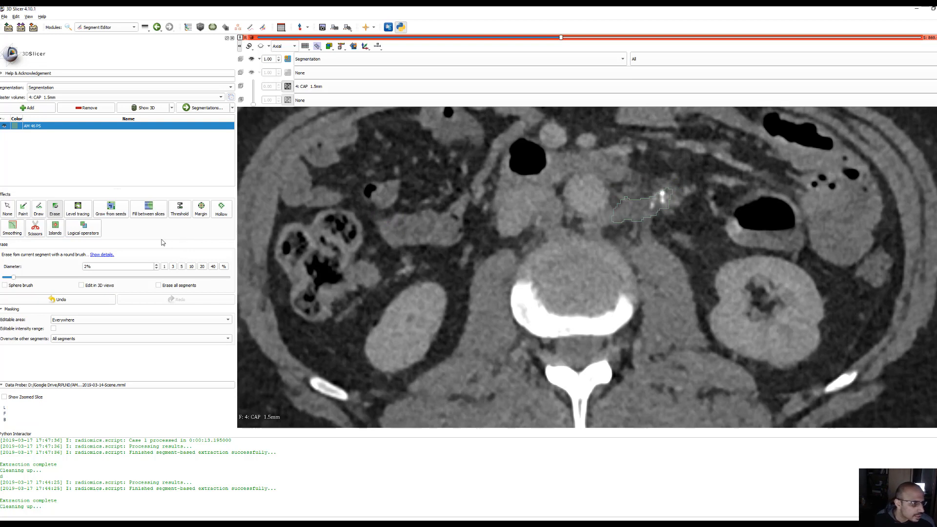
Switch to the Radiomics module and create a new output table for the extraction
click(147, 28)
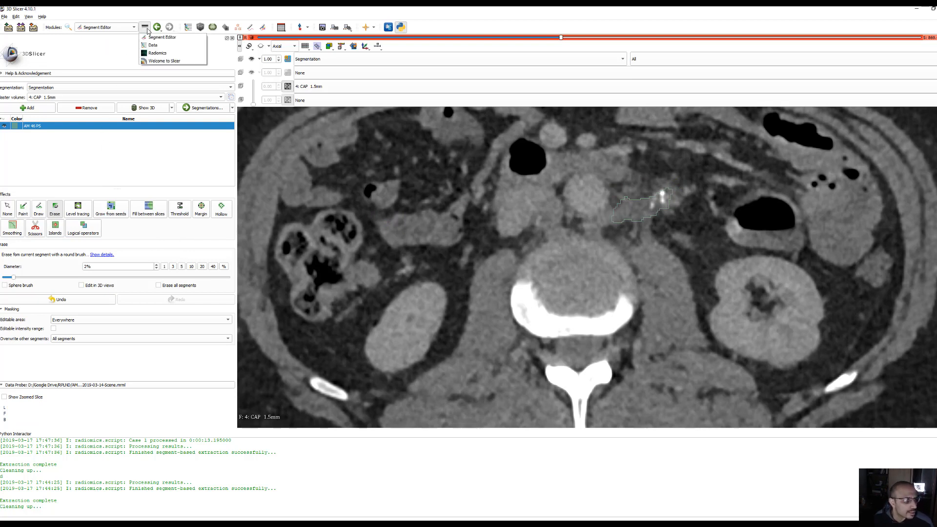
click(157, 53)
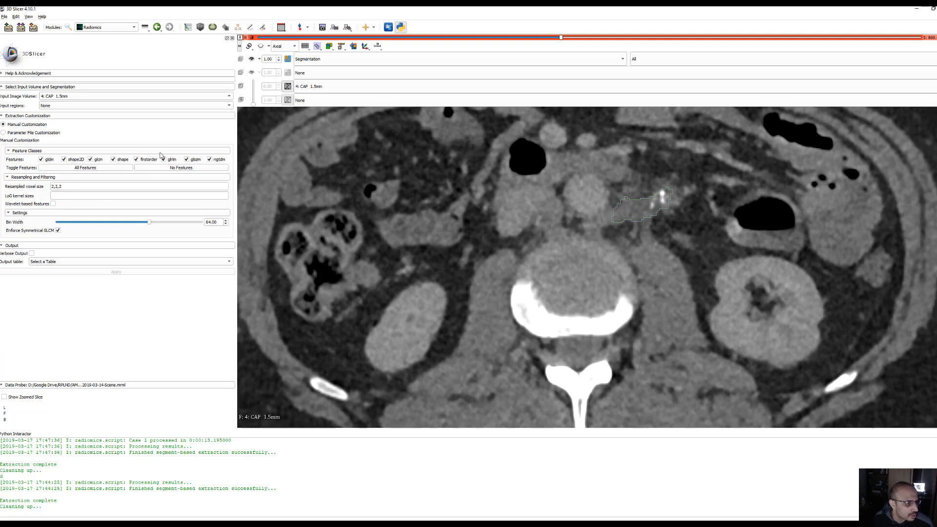
click(45, 264)
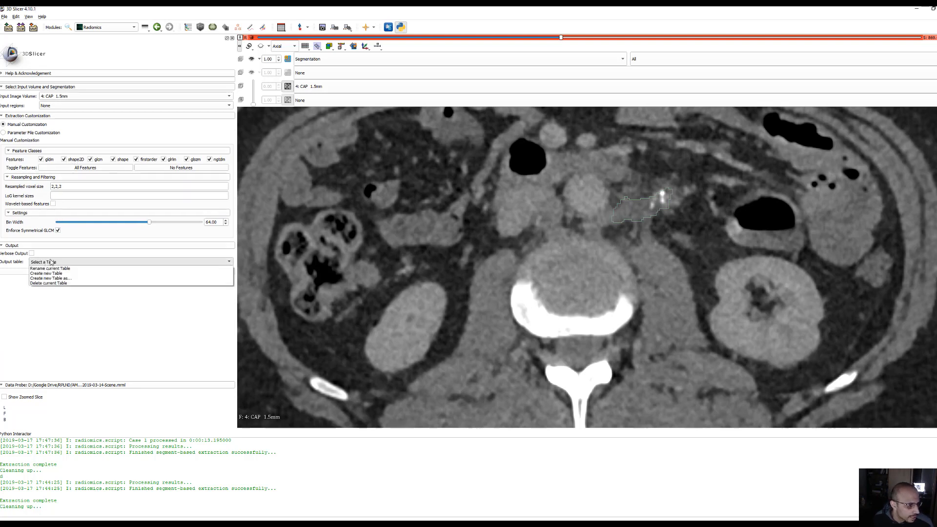
click(54, 276)
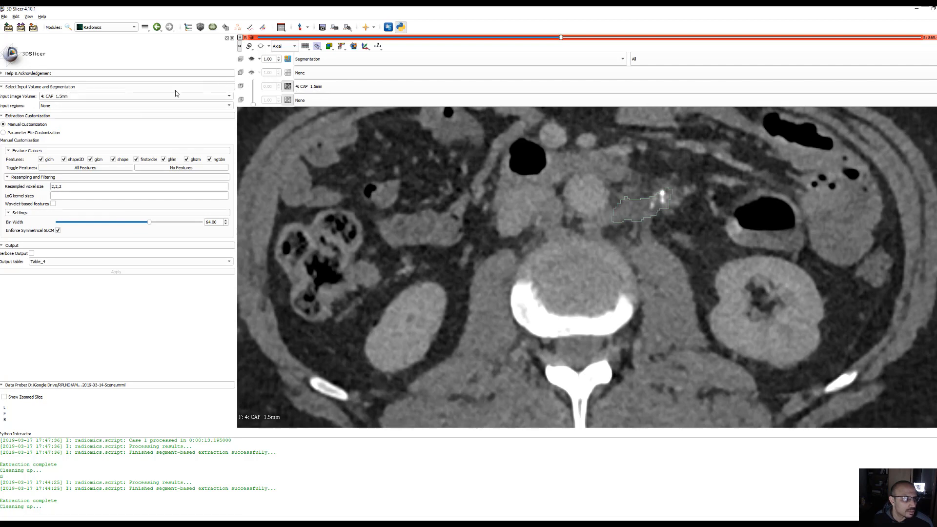
Set the input regions to Segmentation and run the radiomics feature extraction on 4: CAP 1.5mm
click(119, 106)
click(104, 117)
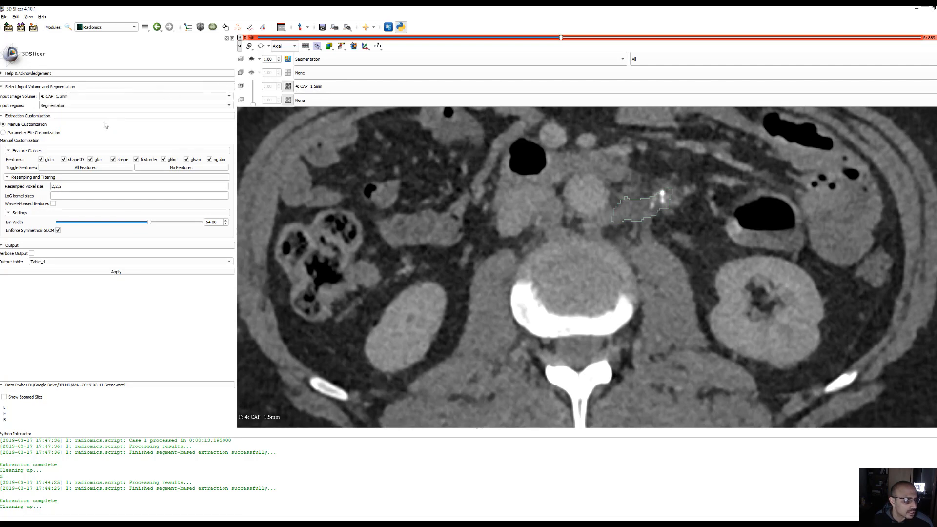
click(109, 273)
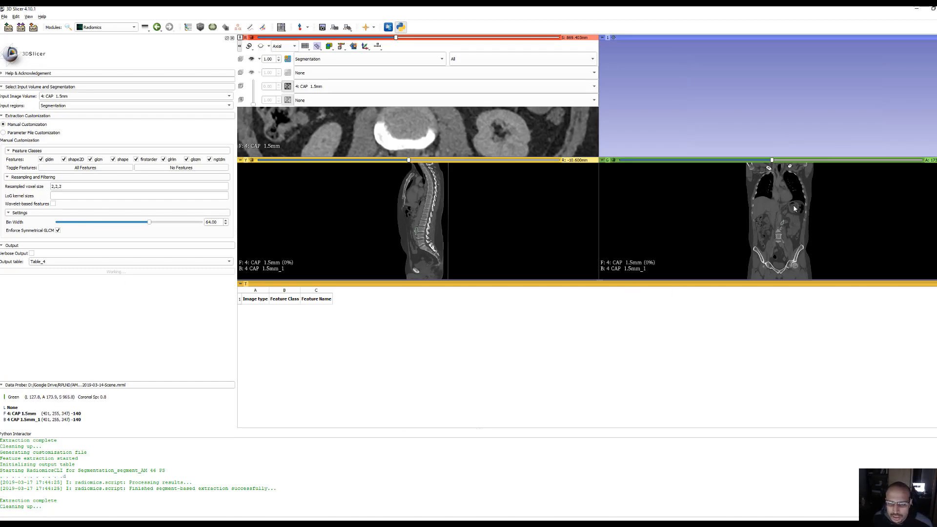
Examine the outline of the AM 46 PS segment through the coronal slices at higher magnification
right_drag(783, 219, 752, 238)
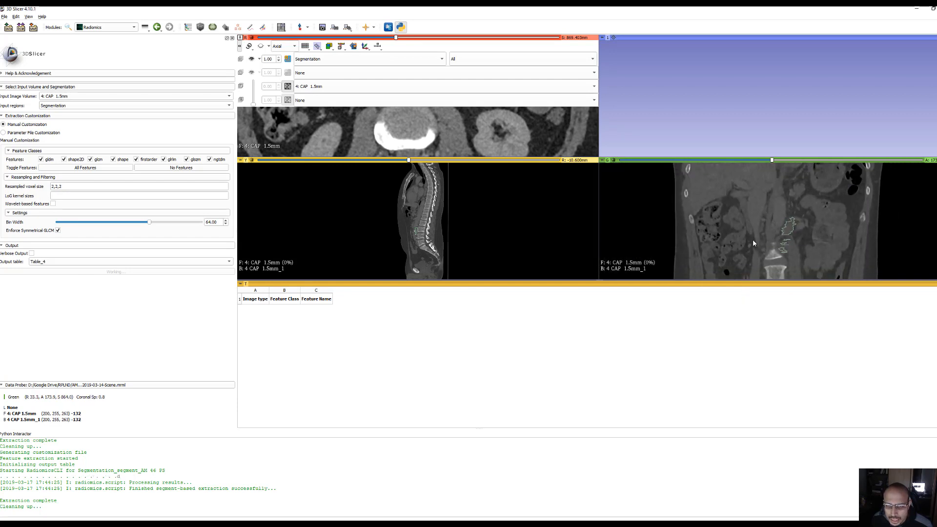
scroll(787, 253, down, 3)
scroll(793, 264, up, 10)
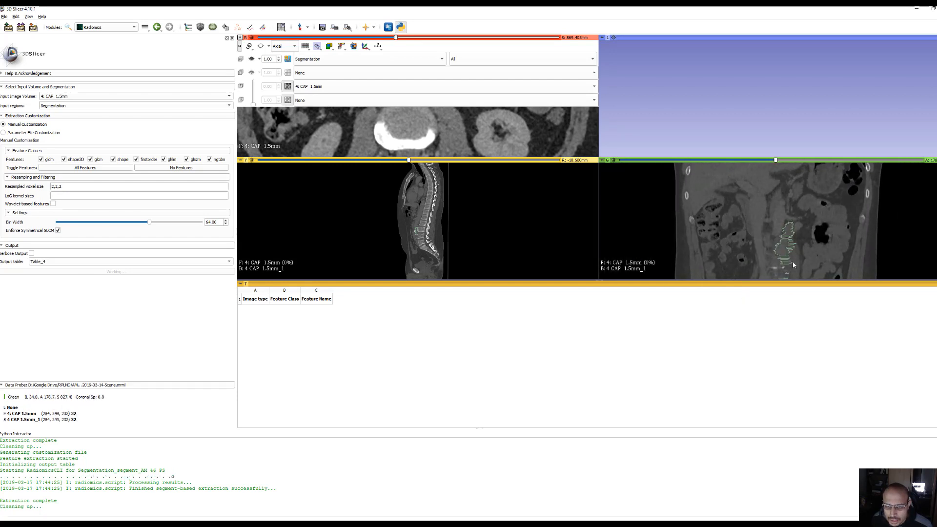
scroll(799, 266, down, 10)
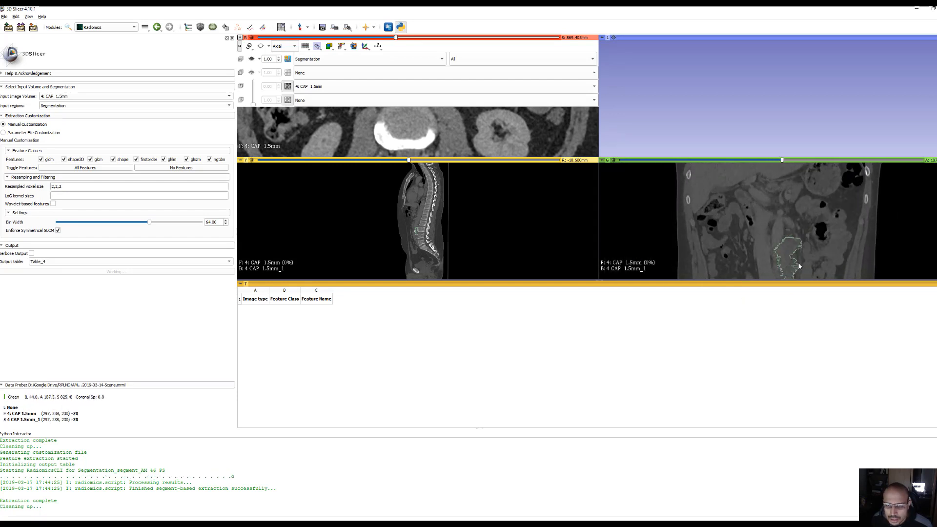
mouse_move(802, 247)
mouse_down()
mouse_move(801, 213)
mouse_move(810, 241)
mouse_up()
middle_drag(810, 241, 820, 210)
scroll(819, 209, up, 10)
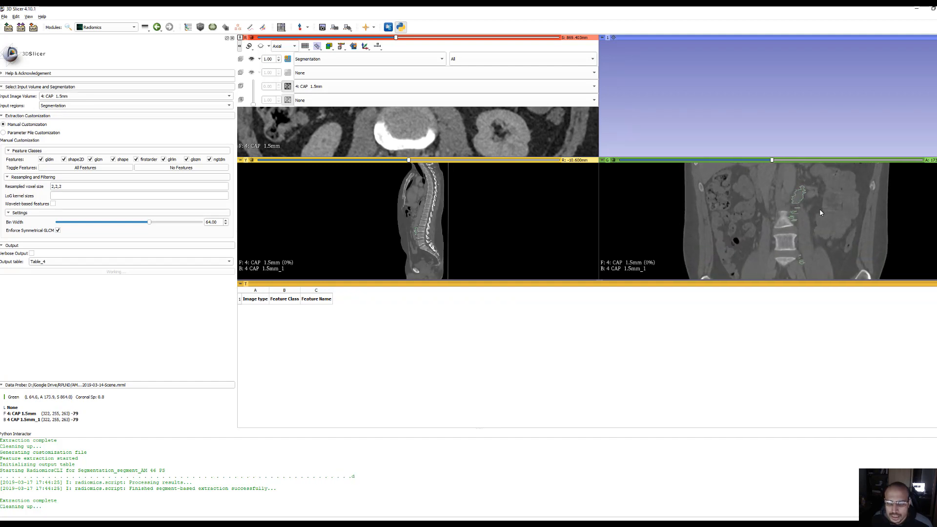
scroll(823, 228, down, 1)
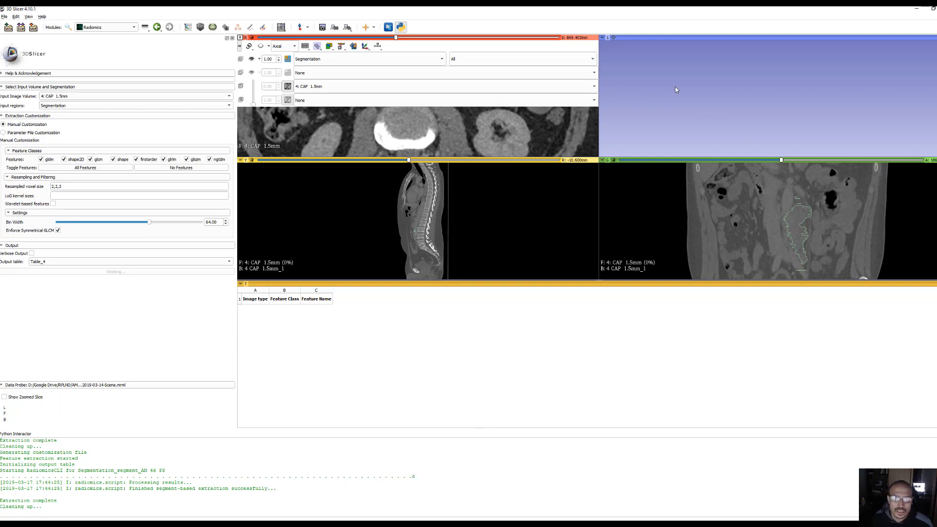
Open the scene saving dialog, enlarge it and rename the feature table file to Table_AM46.tsv
mouse_move(614, 41)
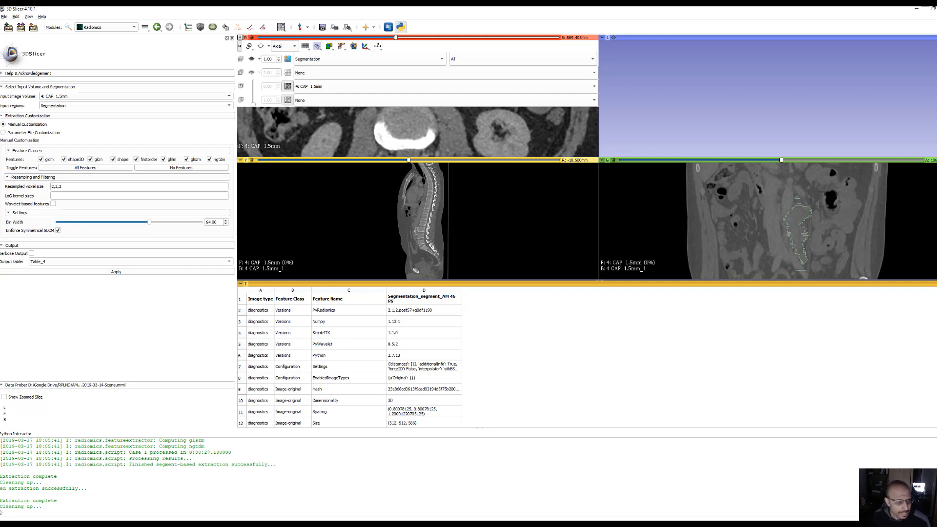
click(33, 28)
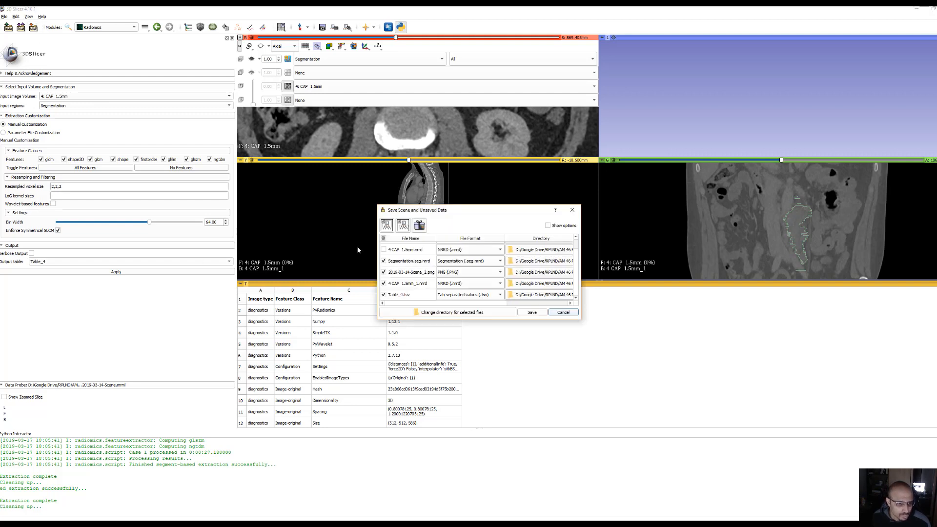
drag(581, 321, 819, 454)
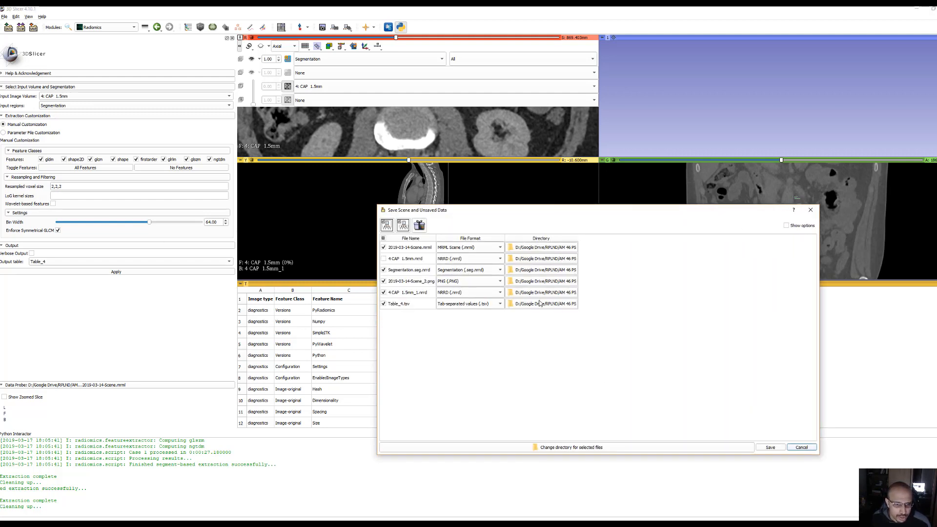
double_click(399, 304)
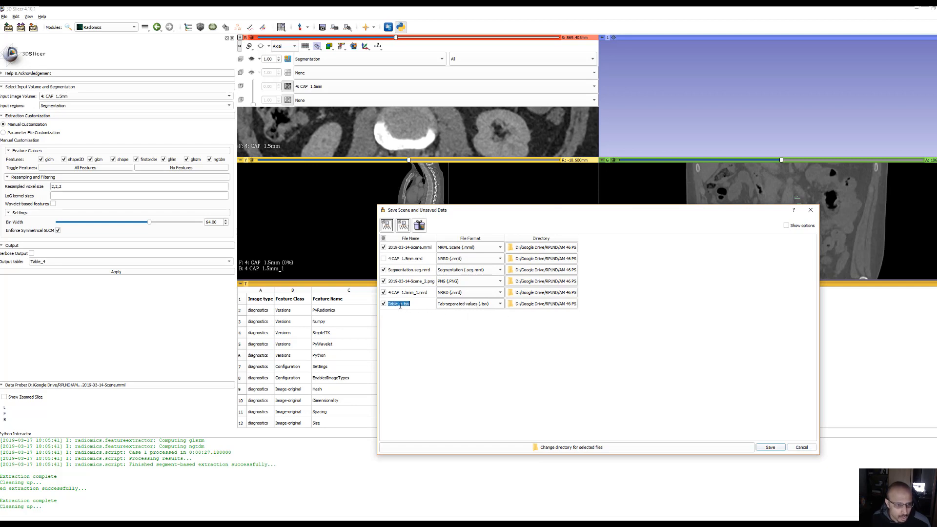
click(399, 304)
drag(401, 305, 404, 305)
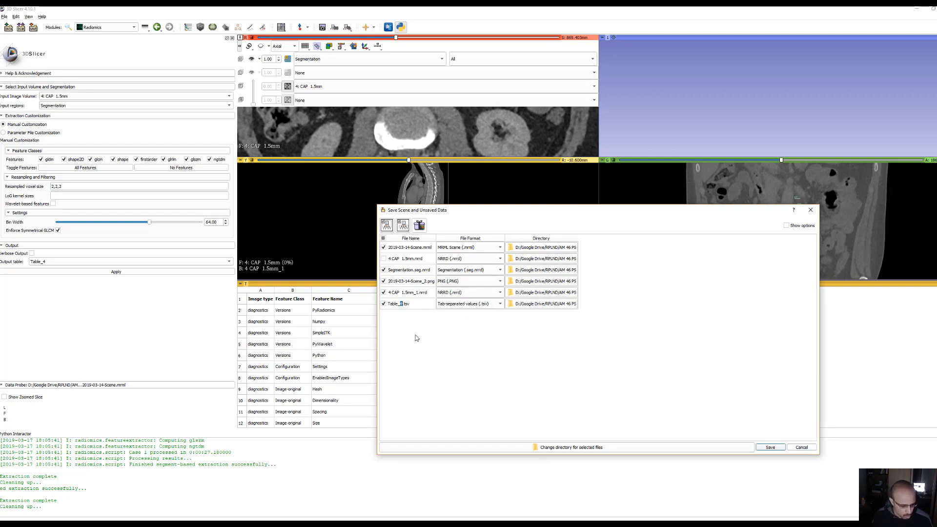
text(SAM)
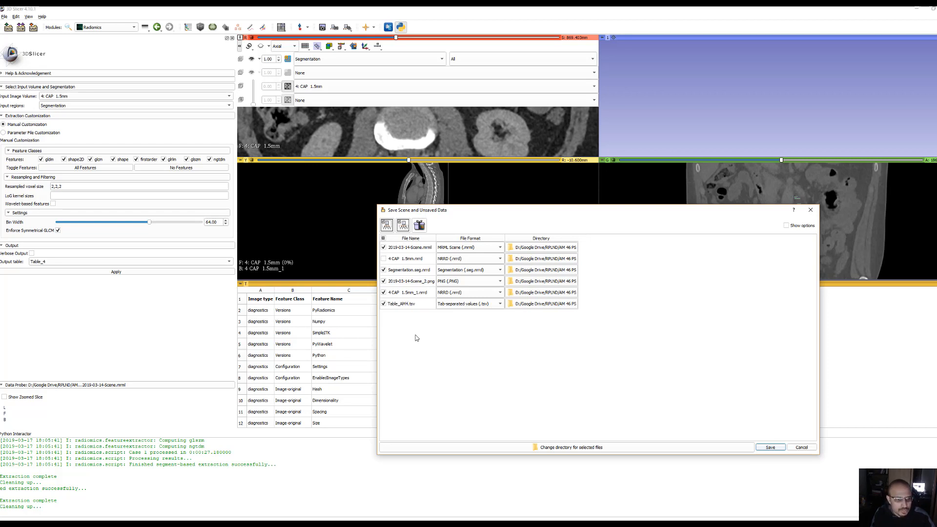
text(6)
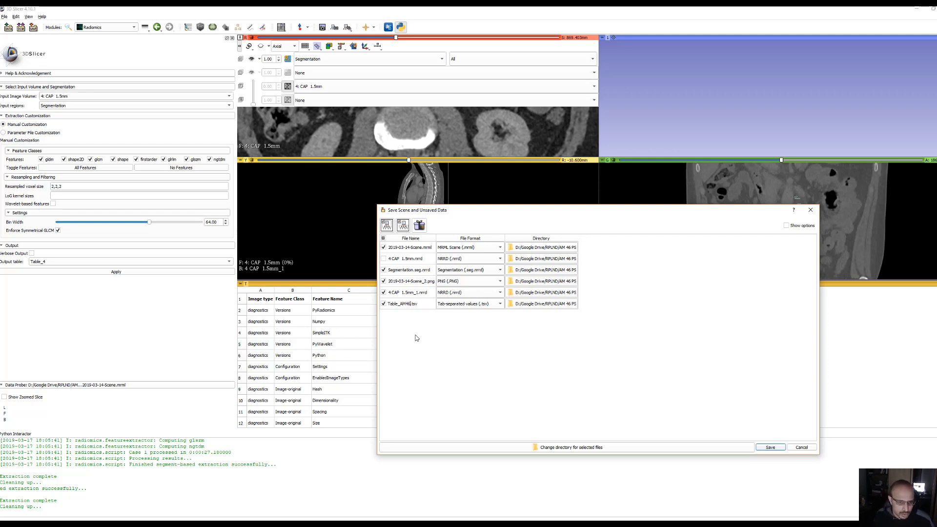
Set the save directory of Table_AM46.tsv to D:/Google Drive/RPLND/Radiomic_features
click(540, 304)
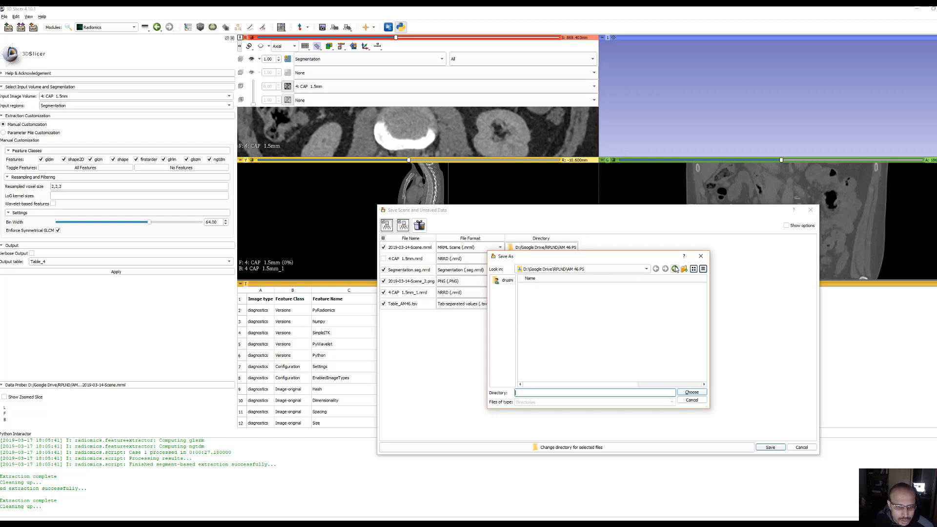
click(675, 268)
double_click(548, 336)
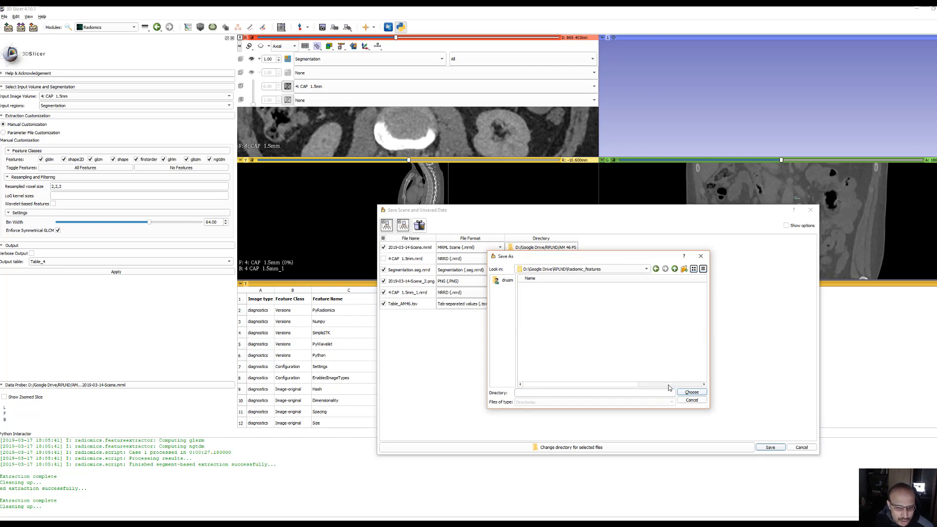
click(691, 392)
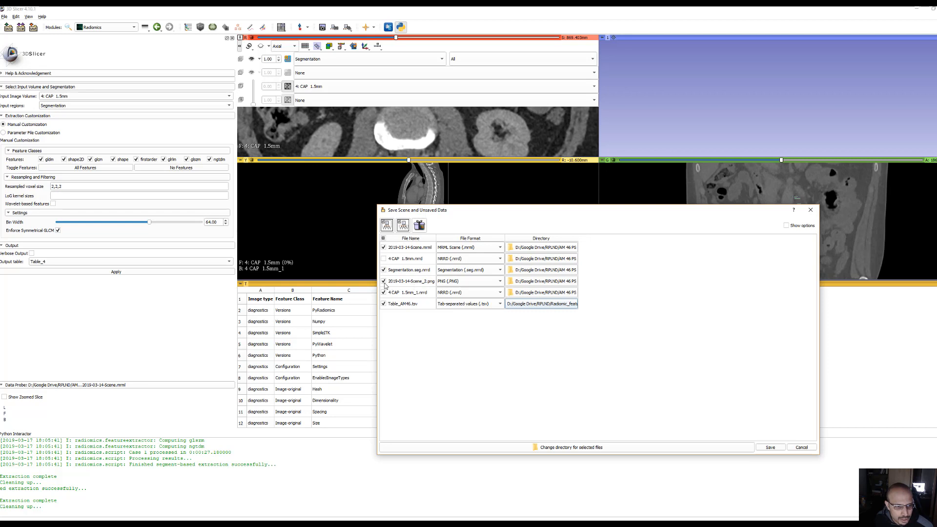
Save only Segmentation.seg.nrrd and Table_AM46.tsv, excluding the scene, its PNG and the CAP volumes, and replace the existing segmentation file
click(384, 282)
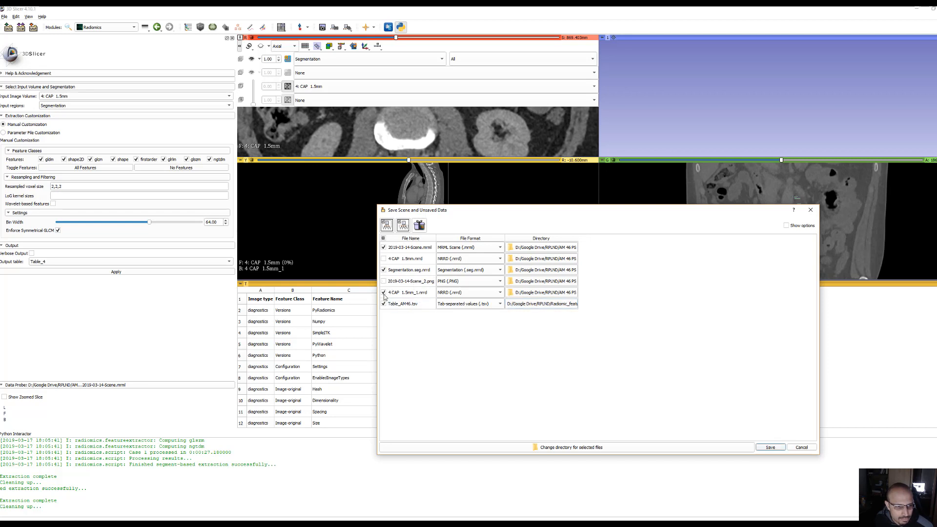
click(383, 292)
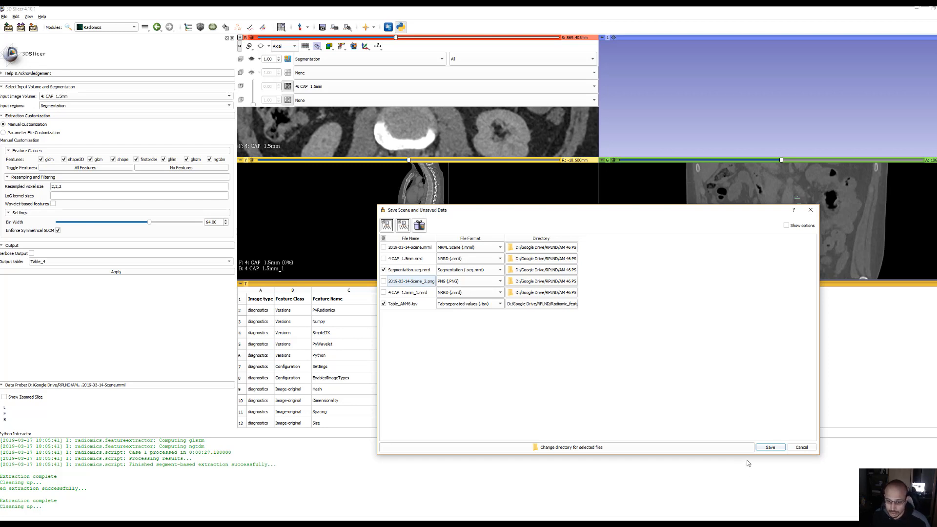
click(769, 447)
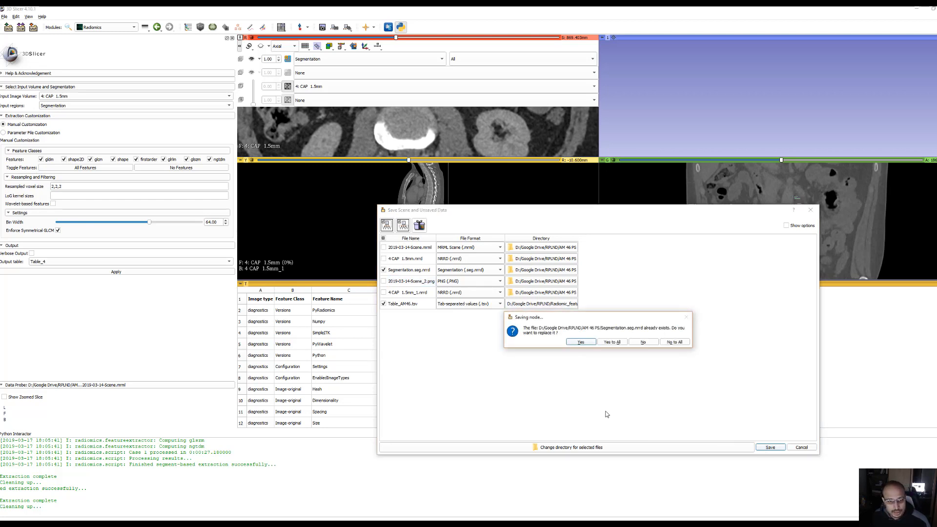
click(581, 342)
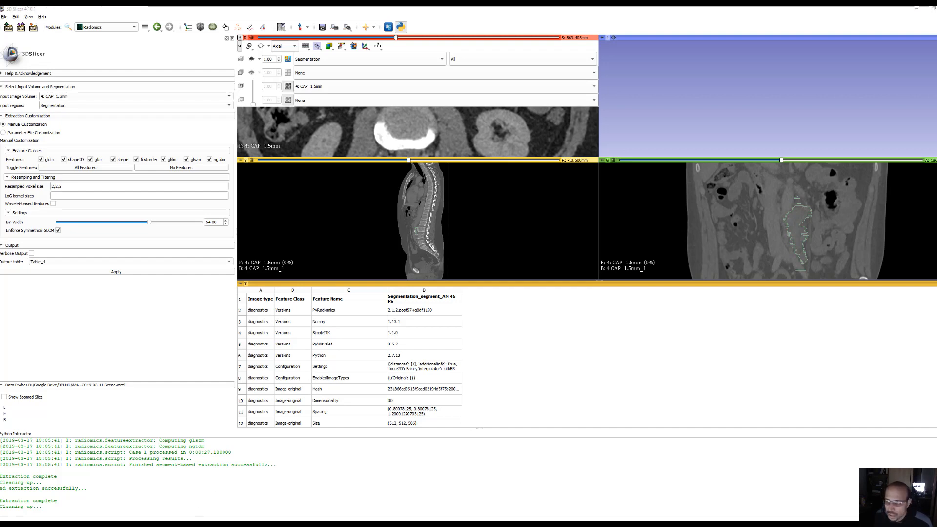
Switch to File Explorer and open the folder D:/Google Drive/RPLND/Radiomic_features to locate the saved feature tables
drag(936, 158, 443, 171)
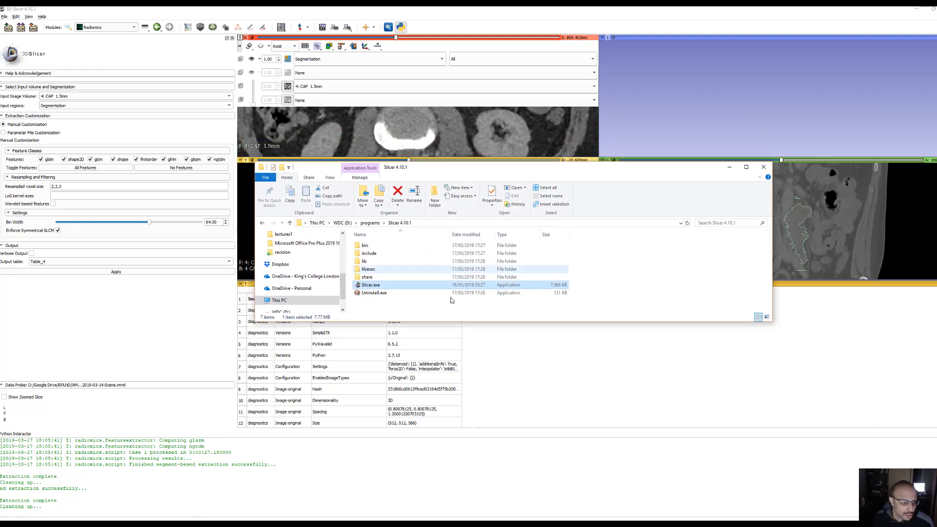
click(399, 309)
scroll(315, 279, up, 1)
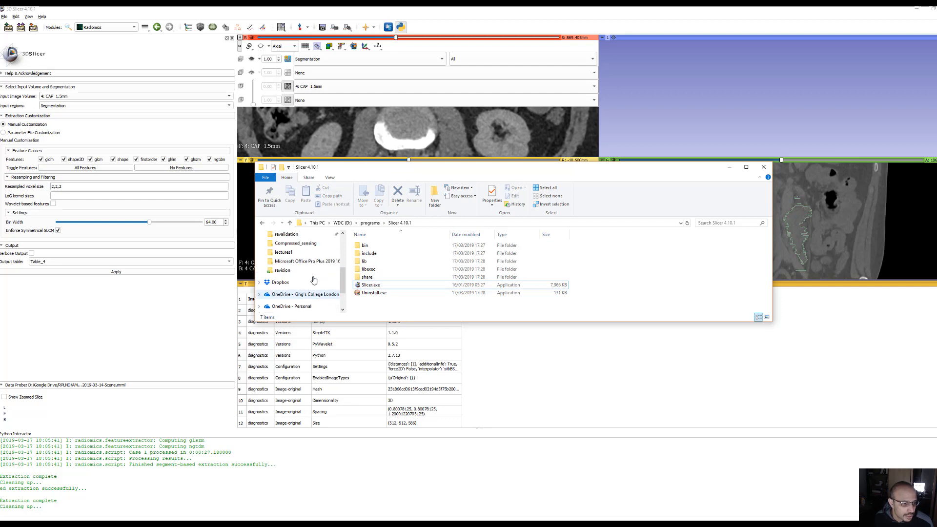
scroll(317, 279, down, 1)
scroll(319, 279, down, 2)
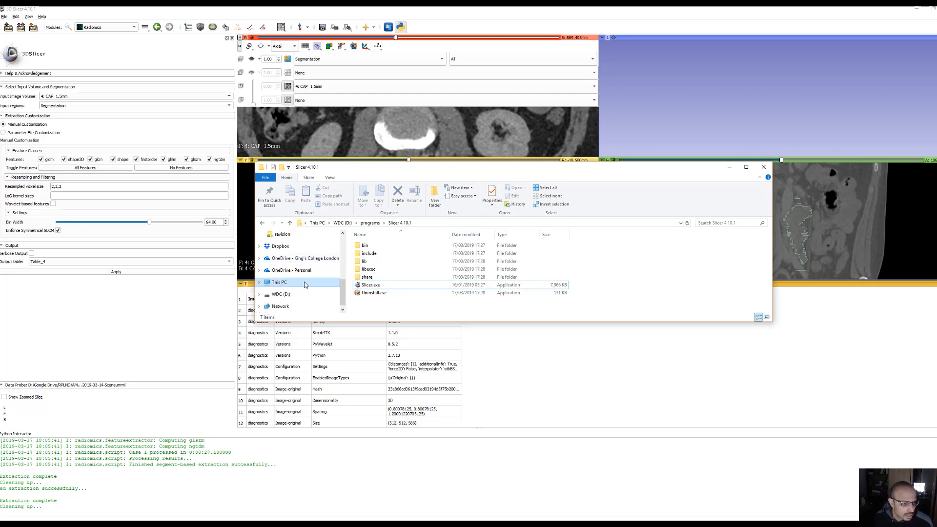
click(314, 282)
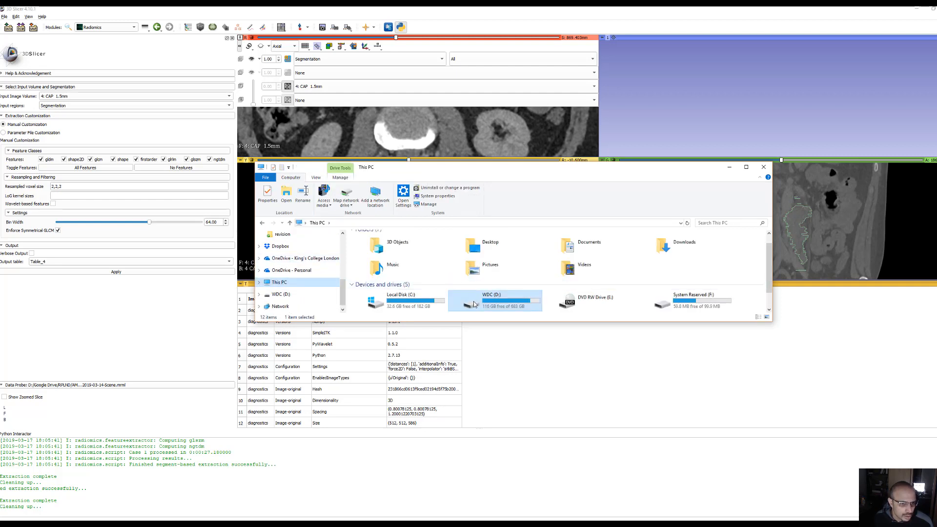
double_click(476, 304)
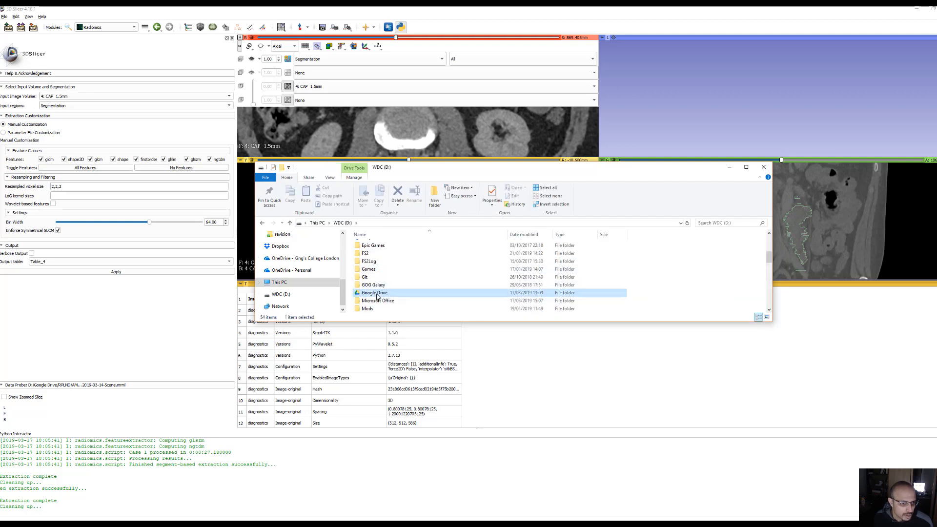
double_click(395, 293)
double_click(393, 293)
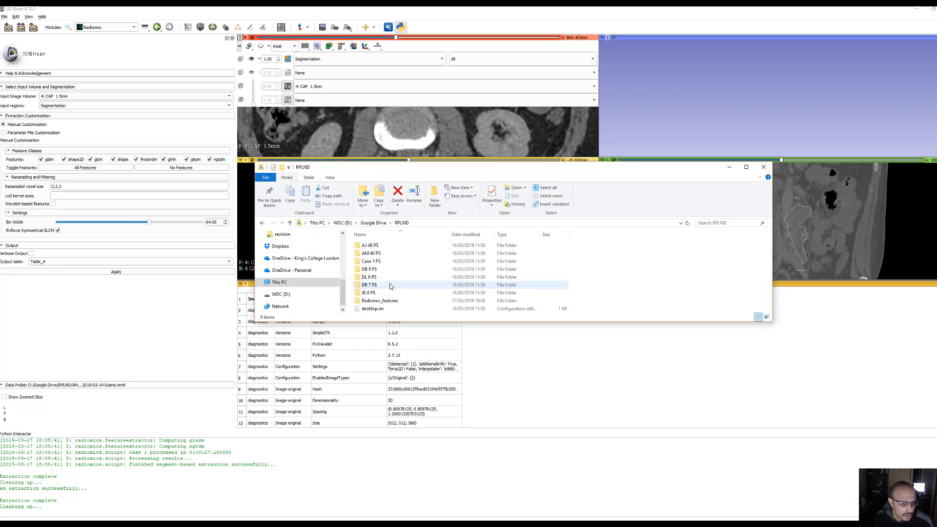
double_click(388, 300)
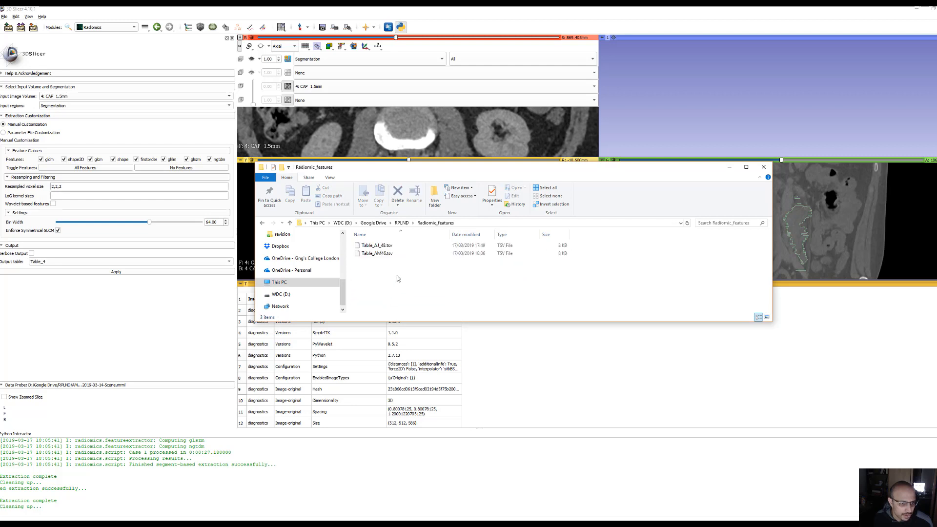
click(387, 254)
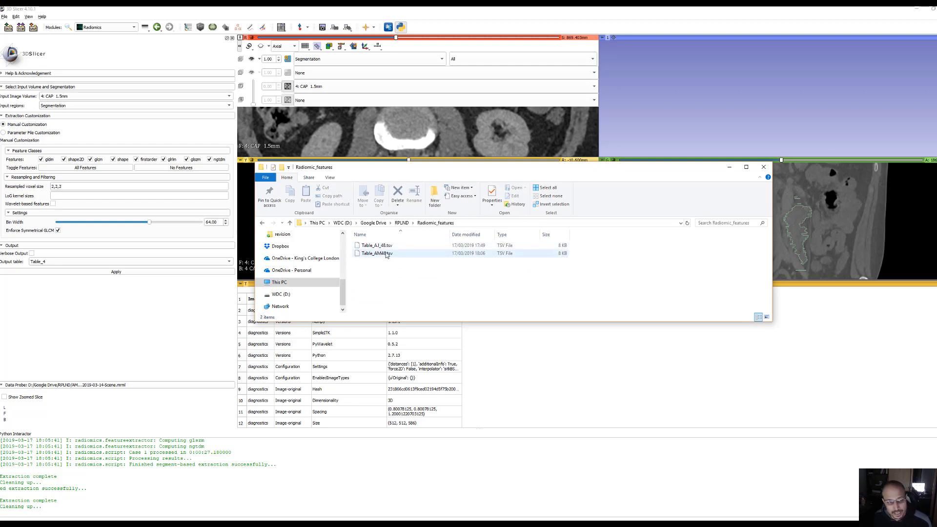
click(389, 247)
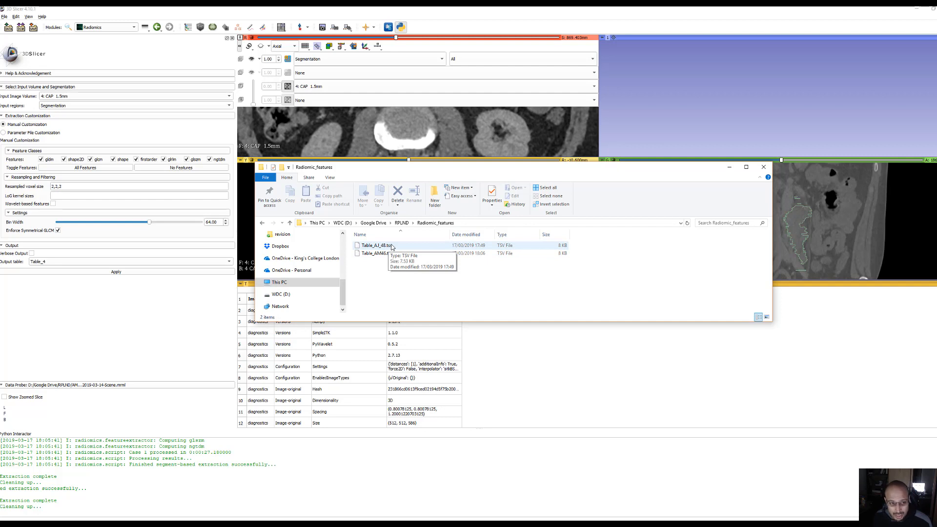
click(389, 248)
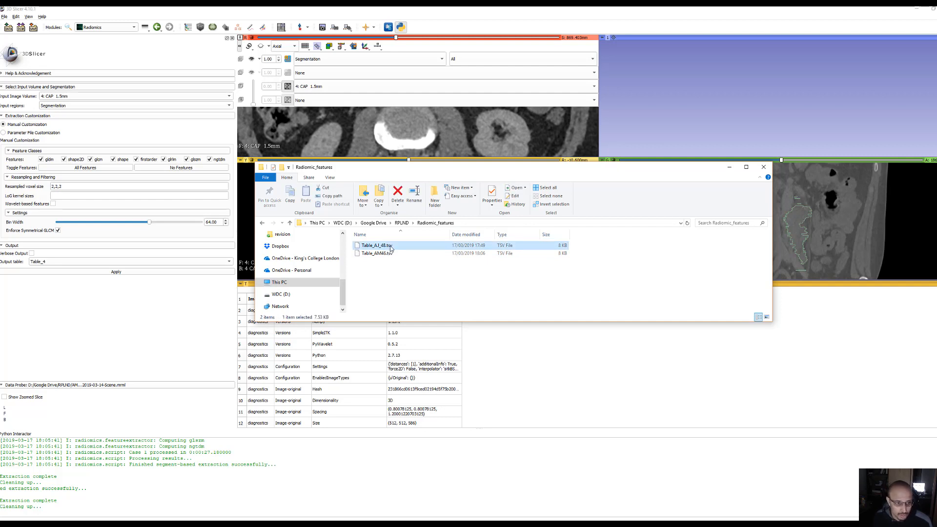
double_click(391, 248)
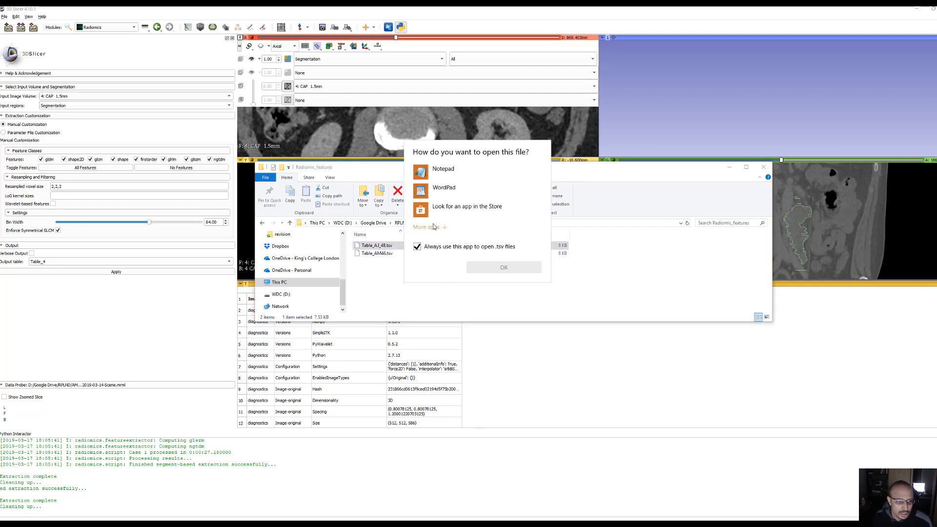
click(431, 228)
scroll(464, 220, down, 5)
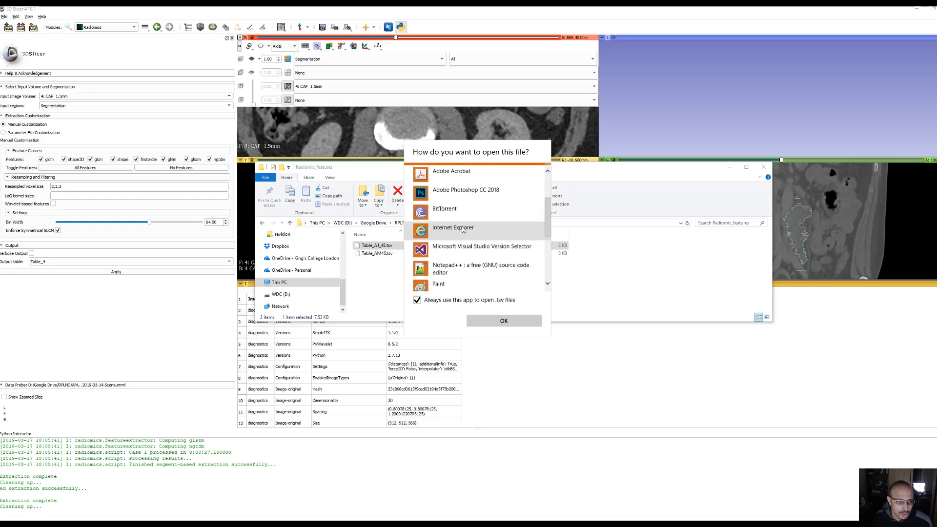
scroll(462, 230, down, 4)
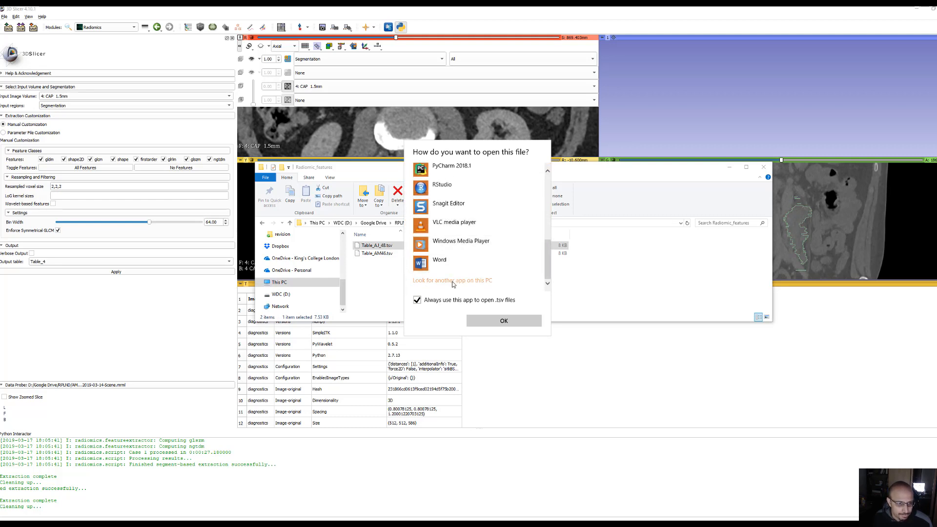
click(634, 273)
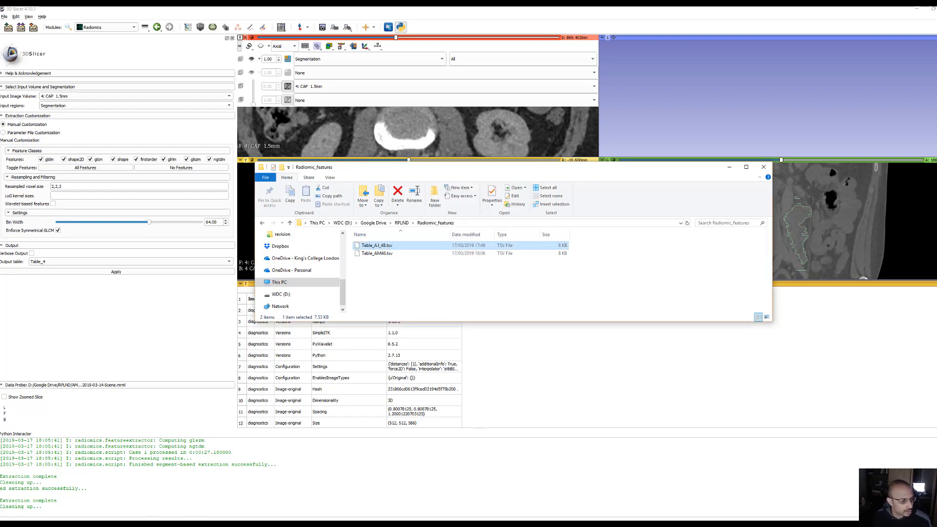
Start Excel and bring up the file browser for opening an existing file
key(super)
text(excel)
key(Return)
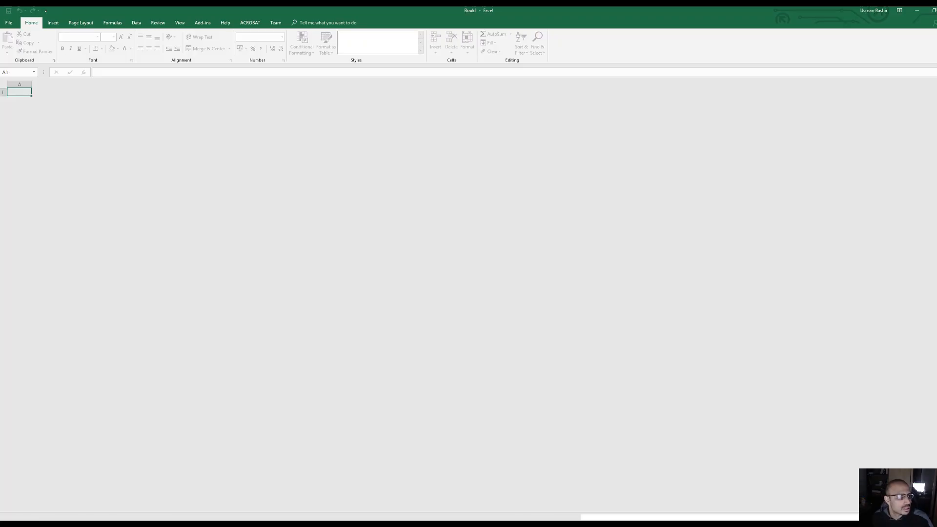
click(10, 23)
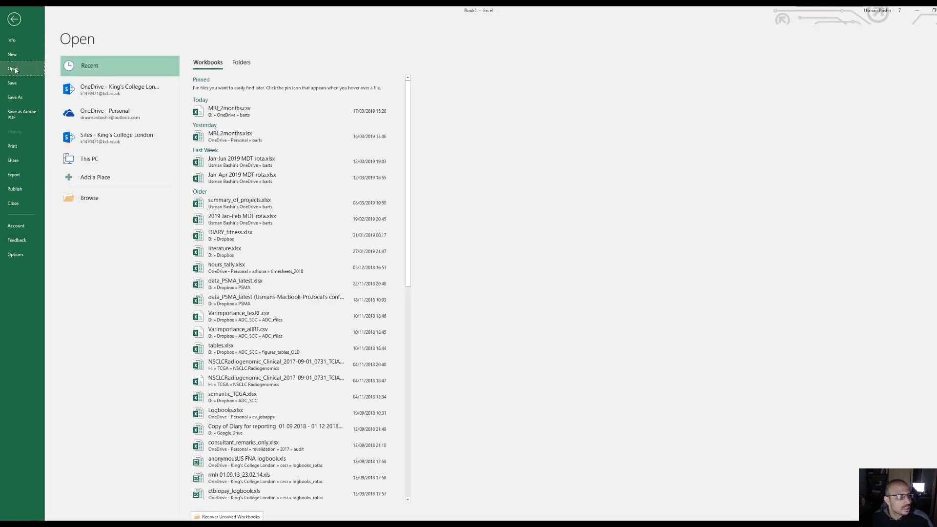
click(135, 196)
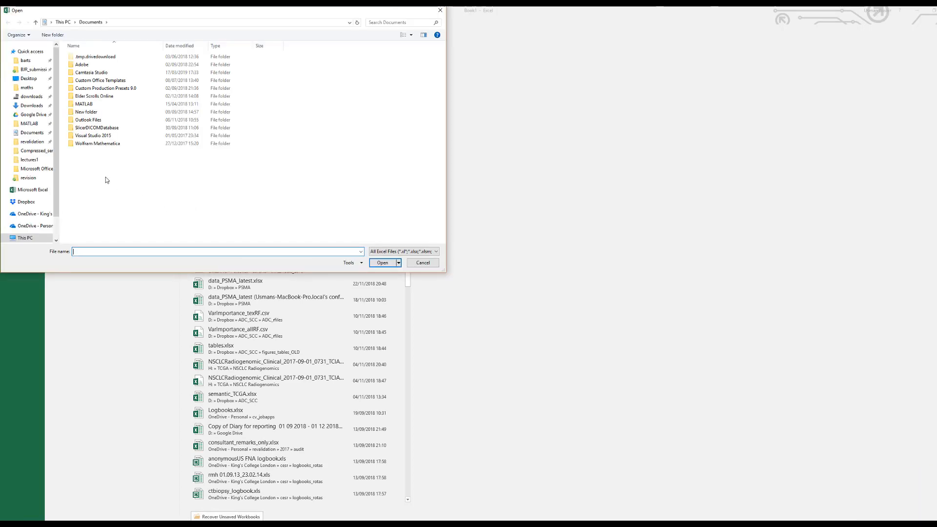
Browse to Google Drive/RPLND/Radiomic_features, show all file types and open Table_AJ_48.tsv
click(34, 114)
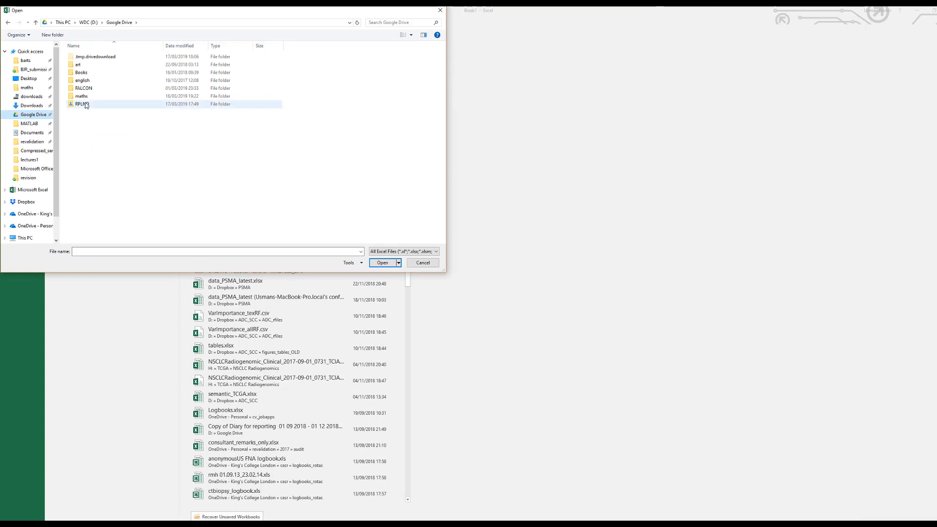
double_click(85, 105)
click(95, 113)
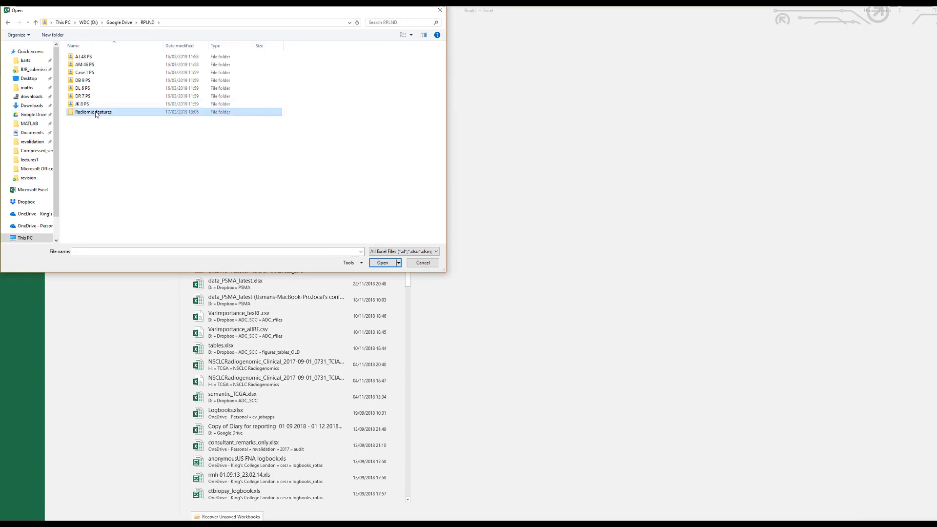
double_click(96, 113)
click(415, 251)
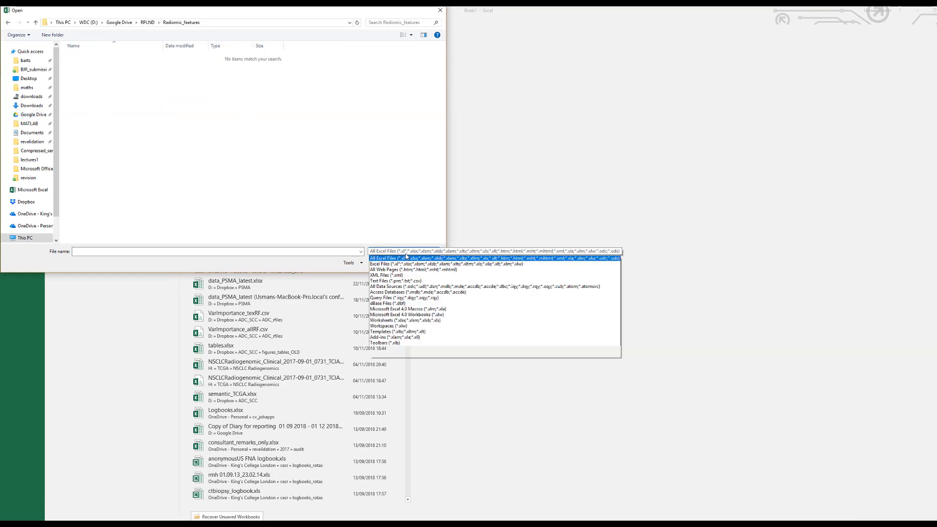
click(391, 370)
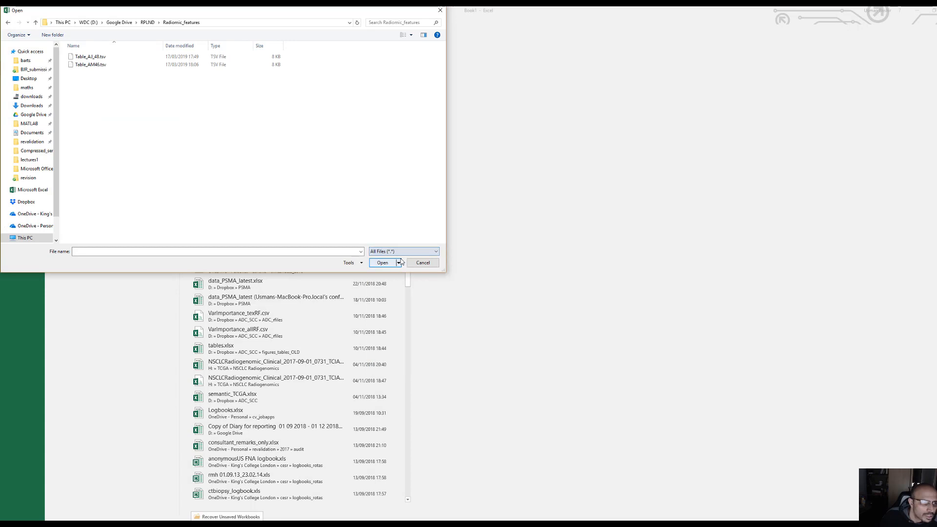
click(177, 58)
click(383, 263)
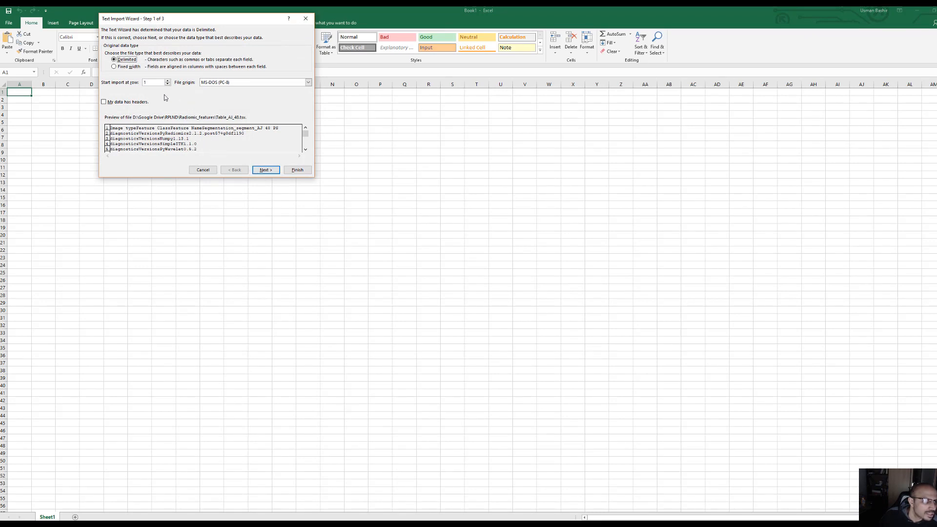
Import the file as delimited text with Tab as the delimiter and the General column format
click(272, 170)
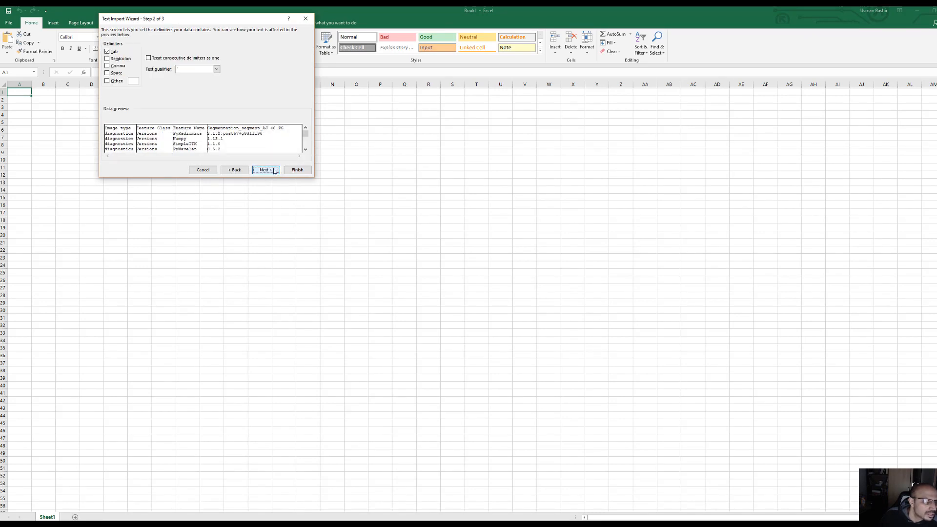
click(273, 170)
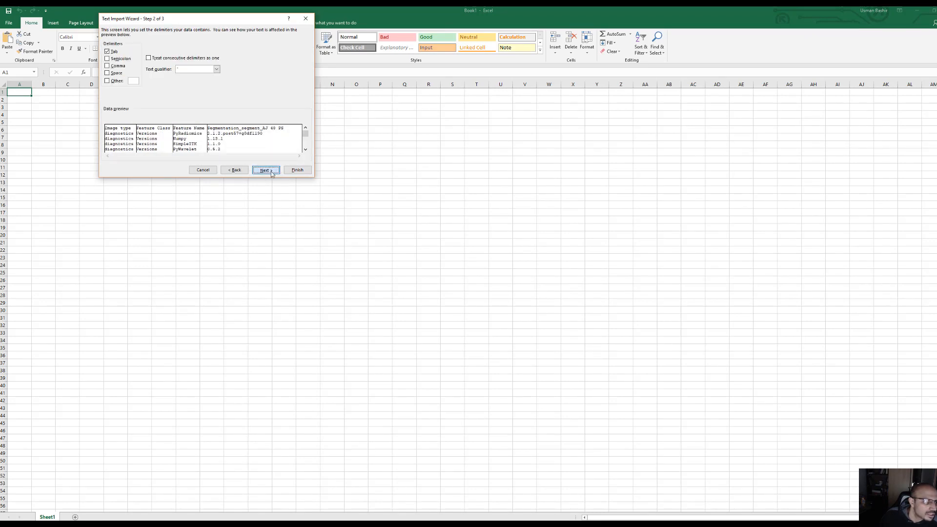
click(300, 170)
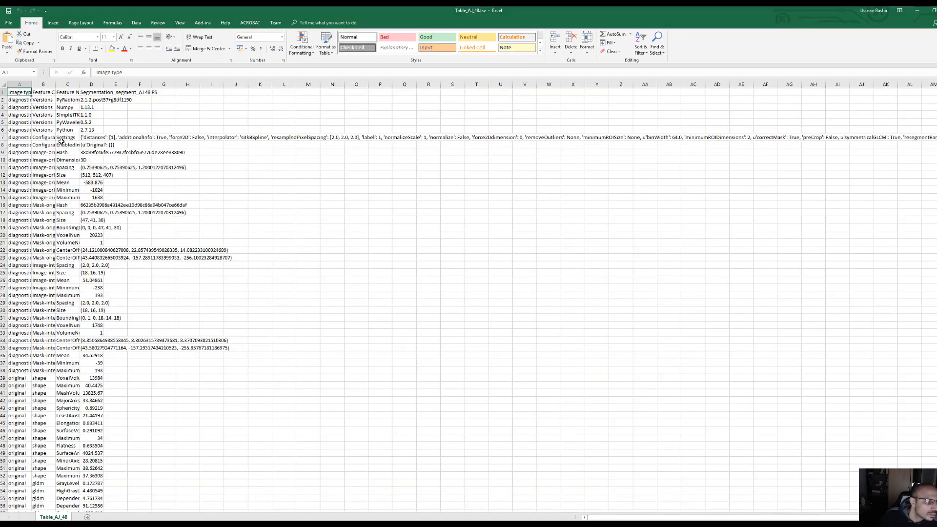
Widen columns A to E of the feature table and look through its rows down to the last ngtdm feature
click(20, 85)
drag(32, 85, 211, 112)
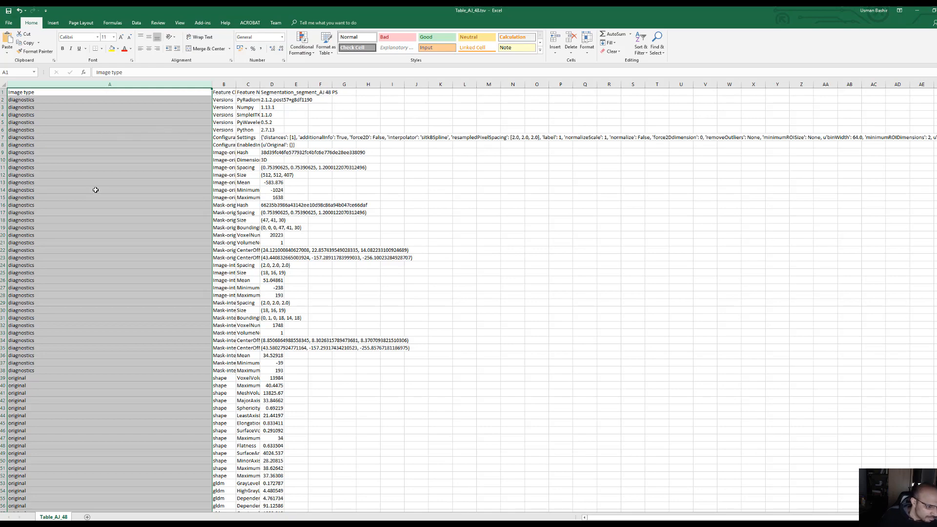
scroll(168, 234, down, 20)
scroll(165, 298, down, 8)
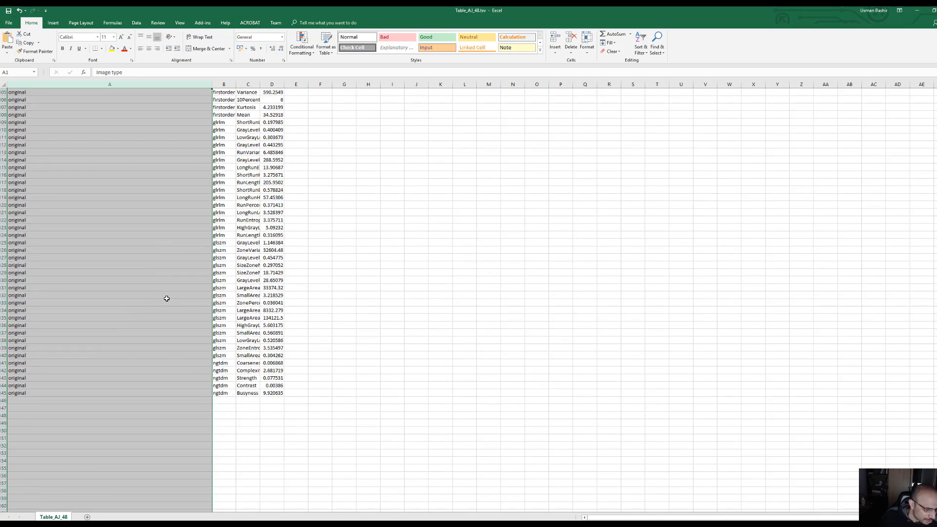
scroll(165, 299, up, 20)
scroll(165, 300, up, 7)
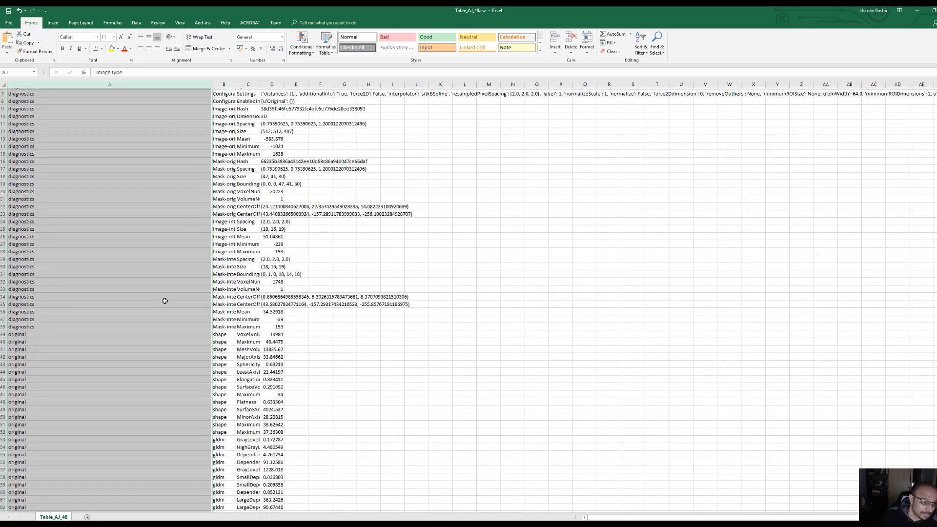
drag(234, 84, 439, 84)
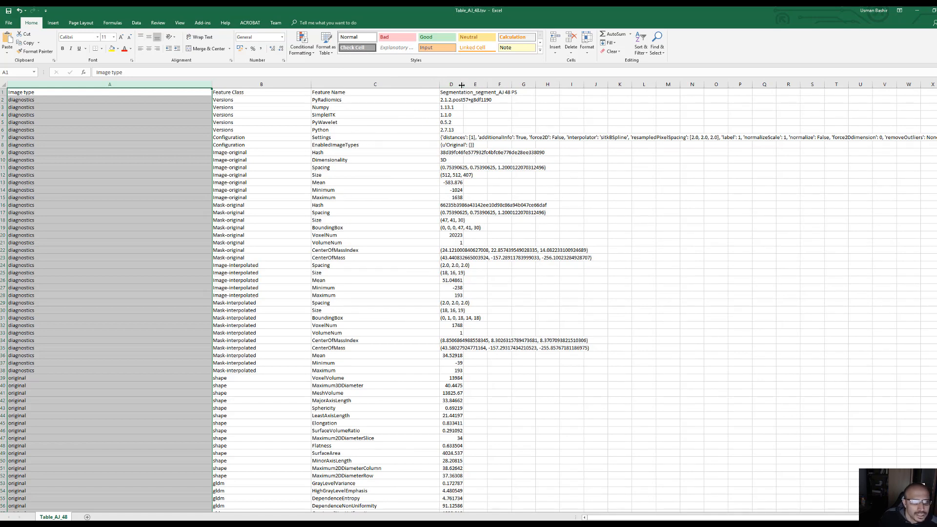
drag(465, 84, 526, 85)
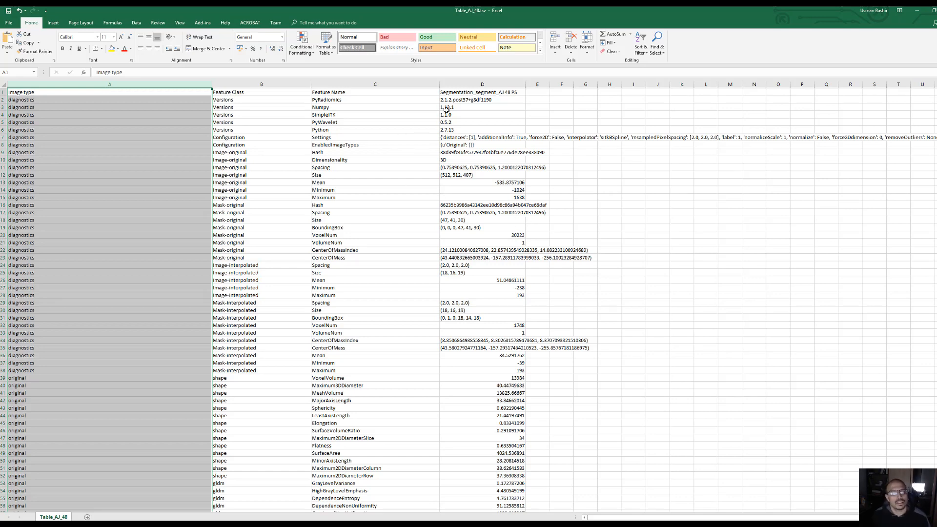
click(469, 83)
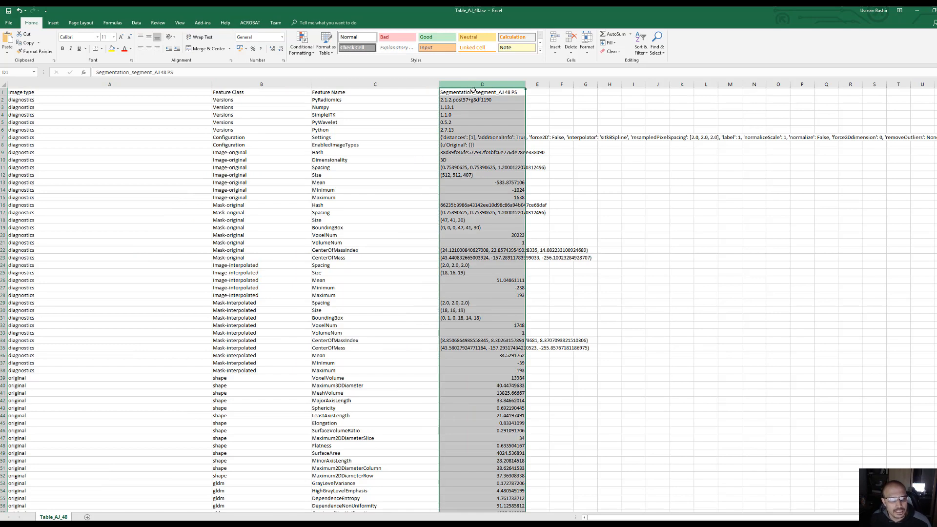
drag(549, 84, 651, 84)
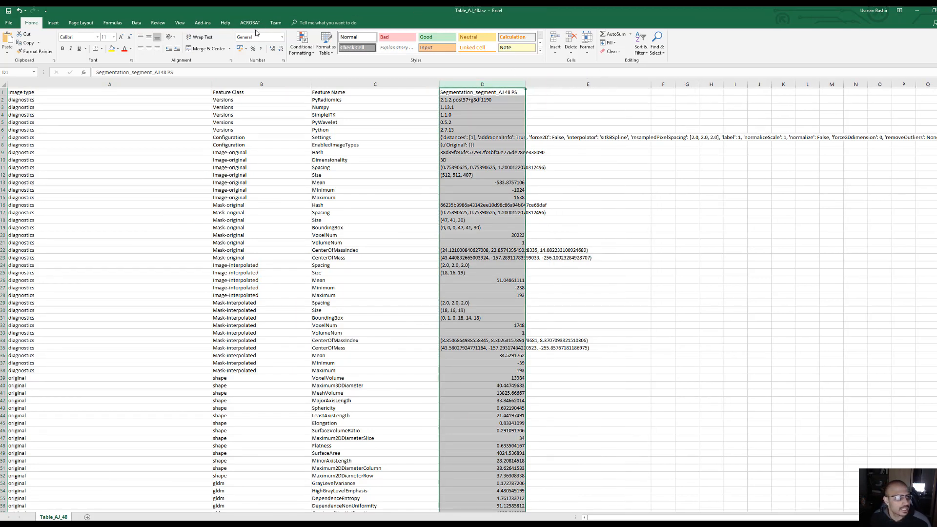
Start saving the feature table under a new name and browse to Google Drive/RPLND/Radiomic_features
click(9, 23)
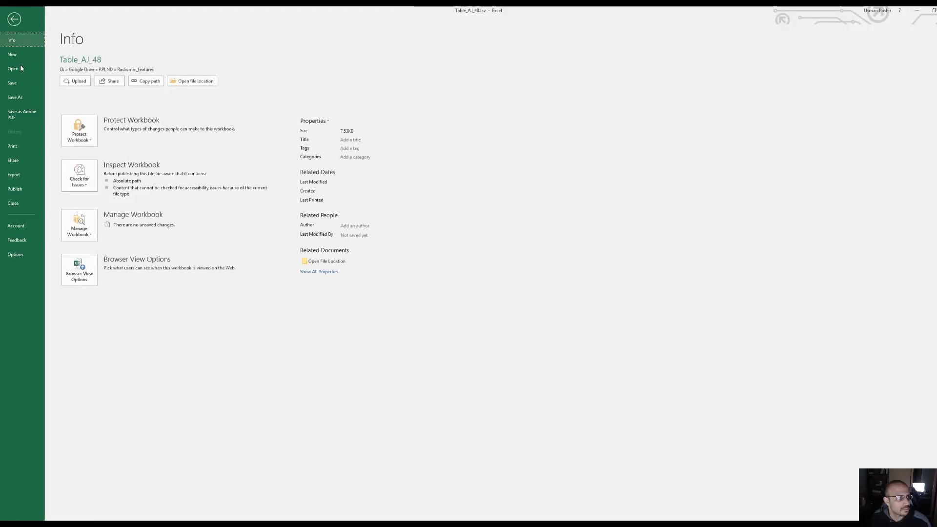
click(15, 97)
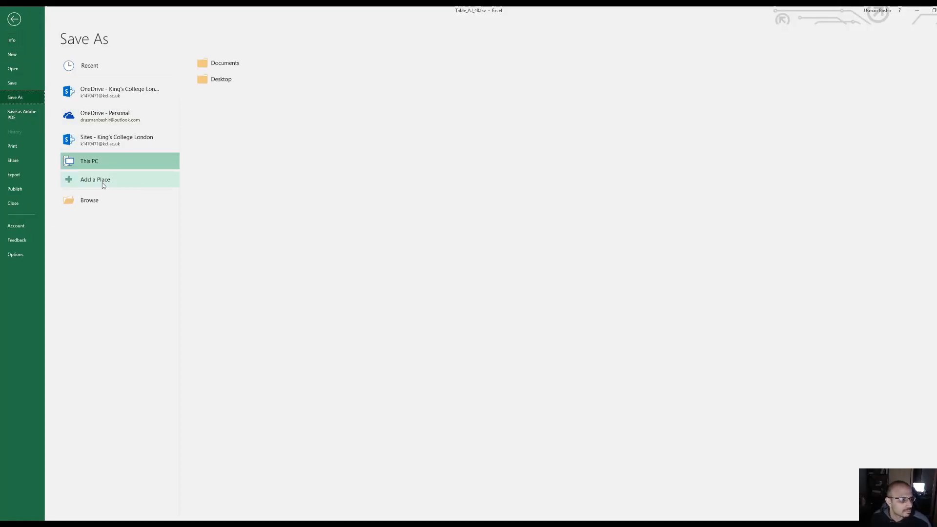
click(92, 200)
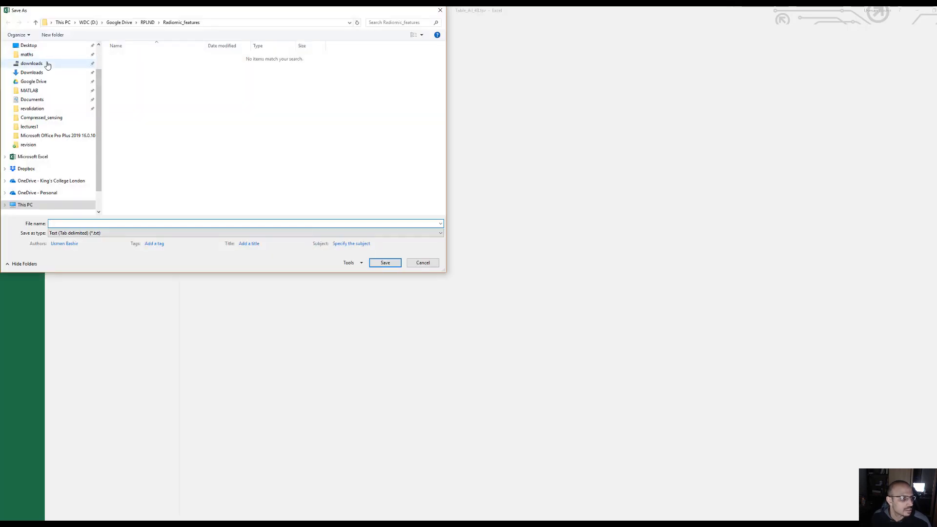
click(39, 81)
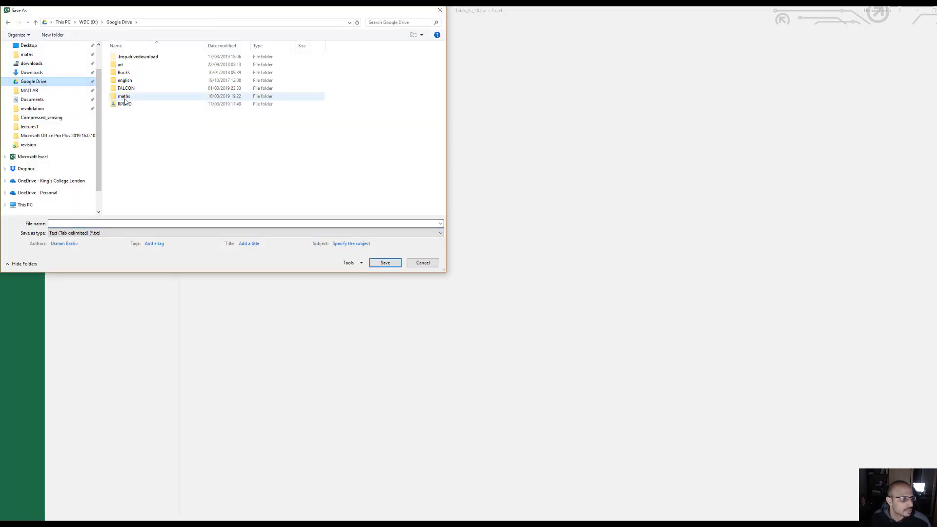
double_click(123, 104)
double_click(137, 112)
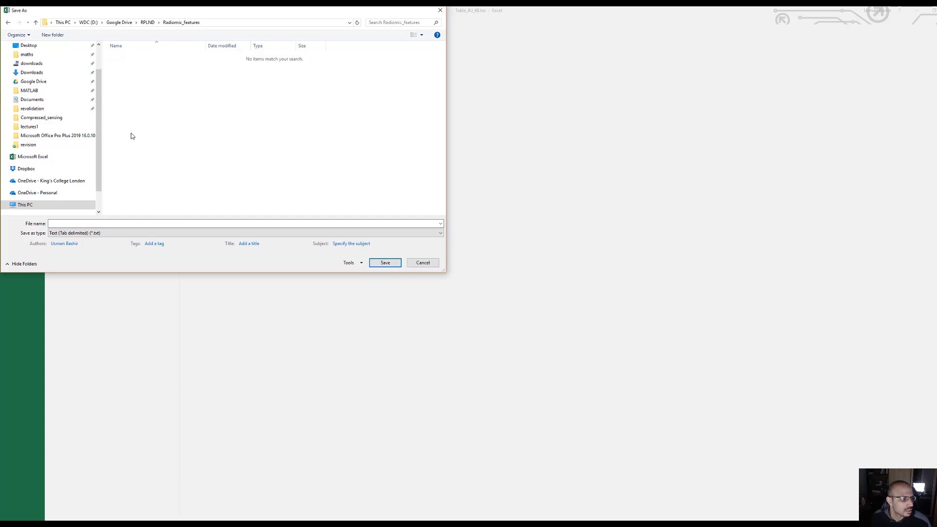
Save the table as an Excel Workbook (*.xlsx) named radiomics_master
click(71, 234)
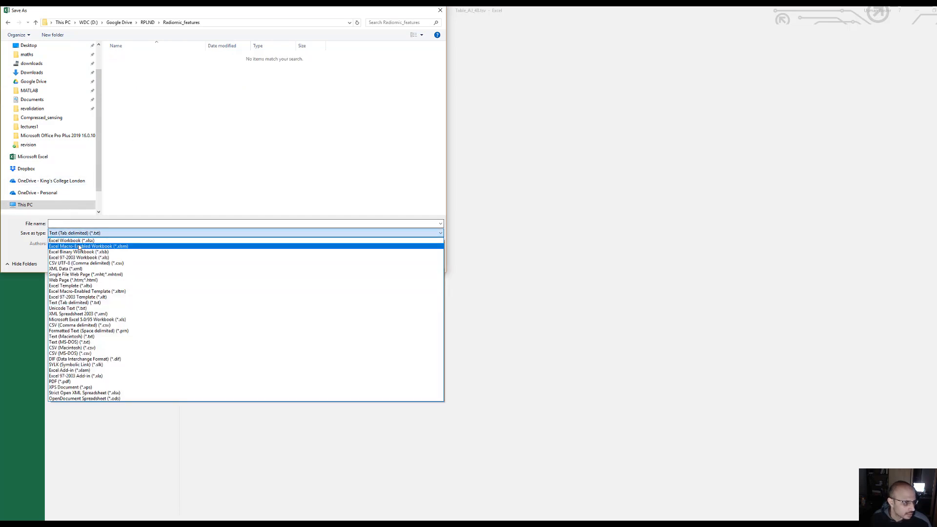
click(118, 241)
click(92, 223)
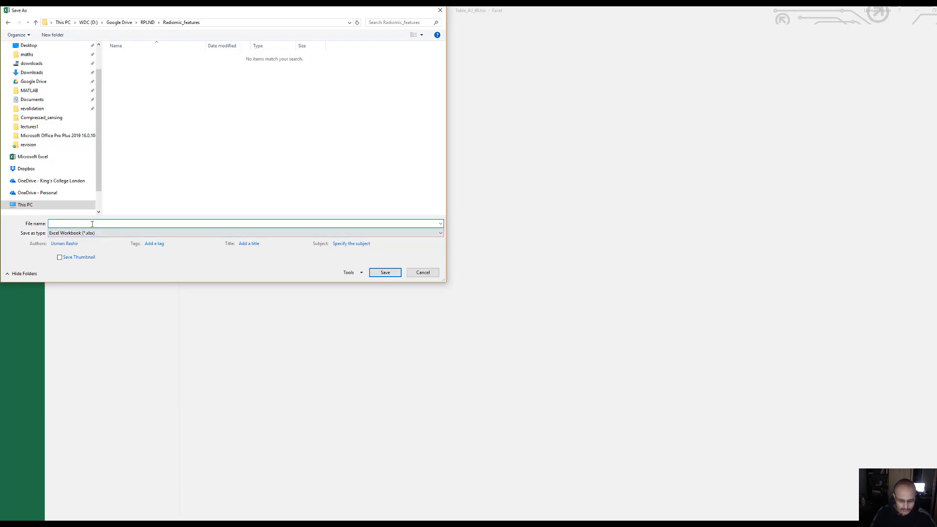
text(RADIO)
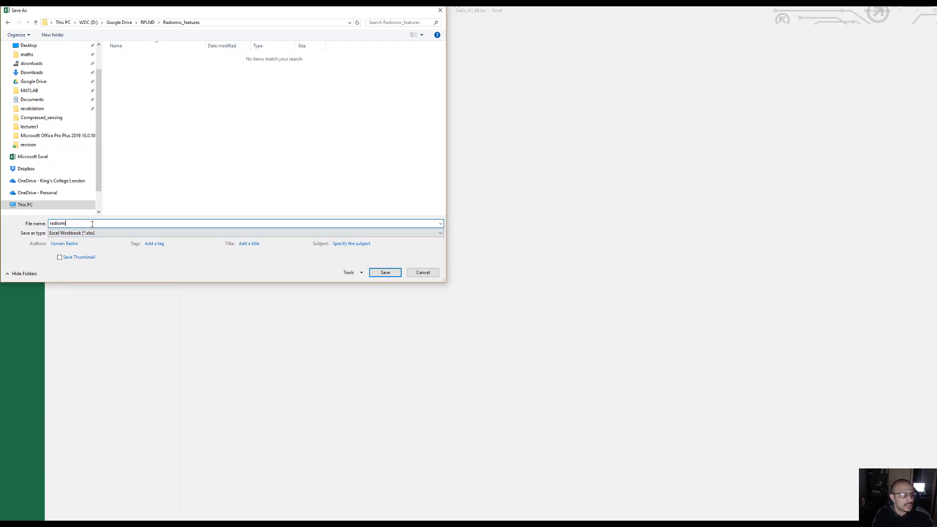
text(mics_master)
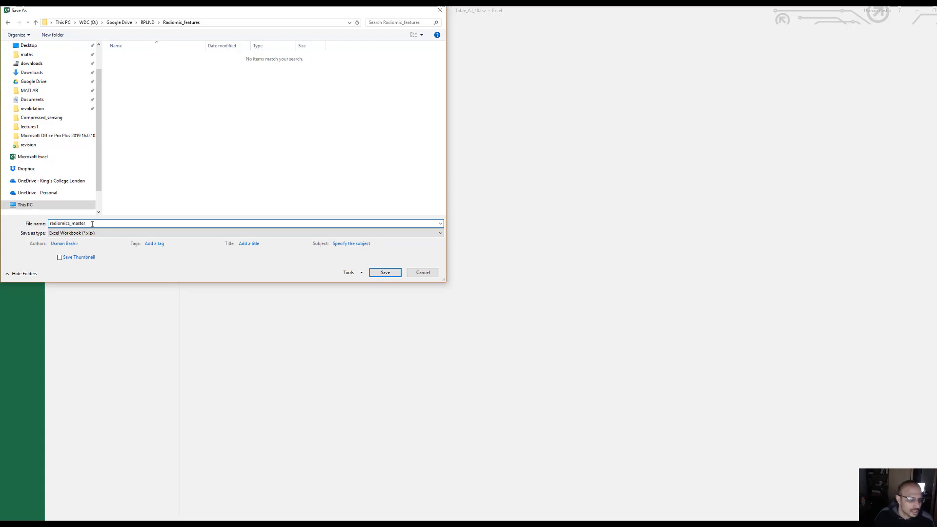
click(388, 276)
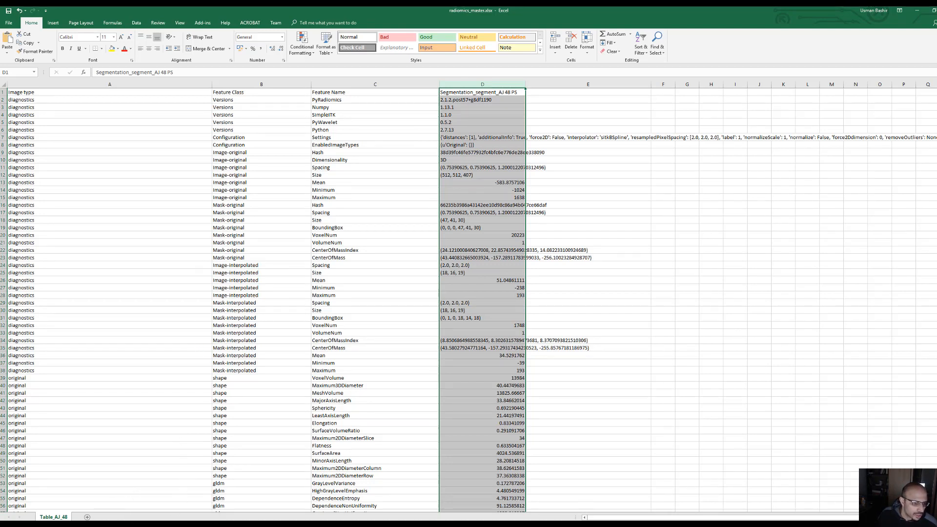
Open Table_AM46.tsv from the recently used Radiomic_features folder
mouse_move(173, 525)
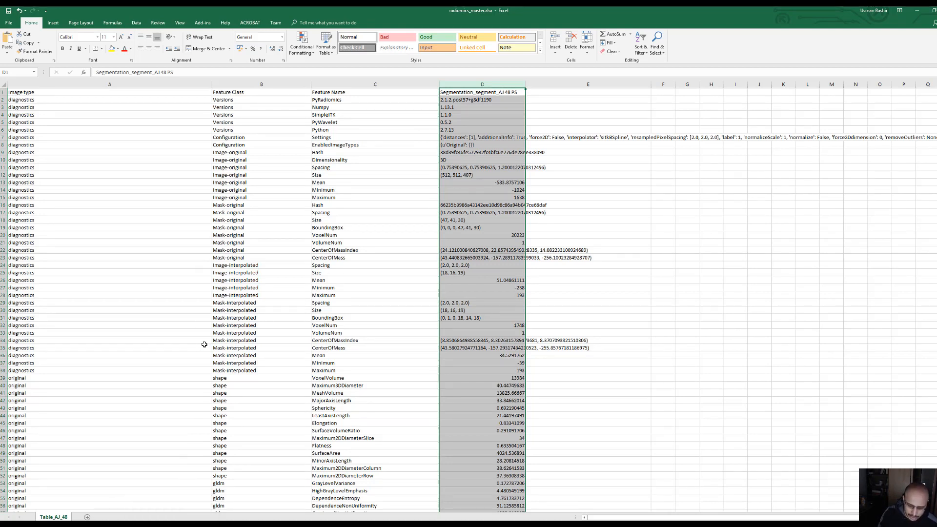
key(ctrl+o)
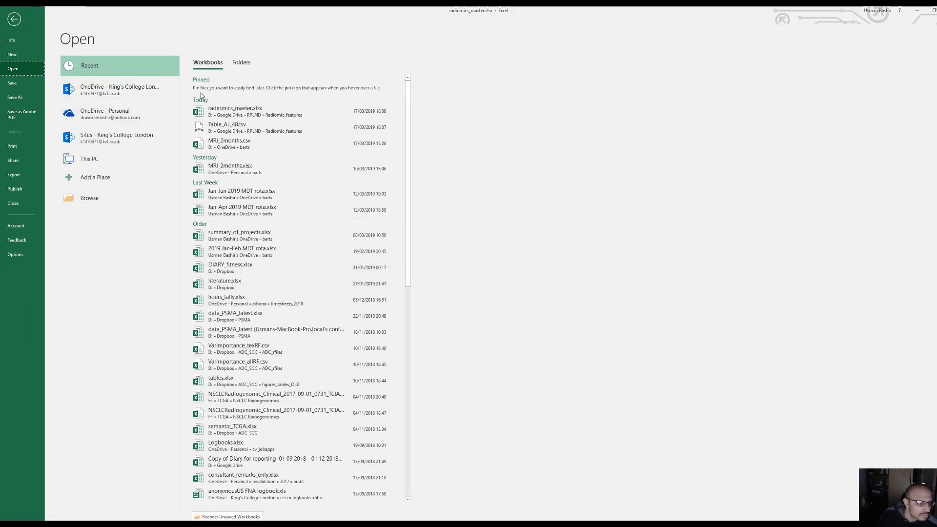
click(241, 62)
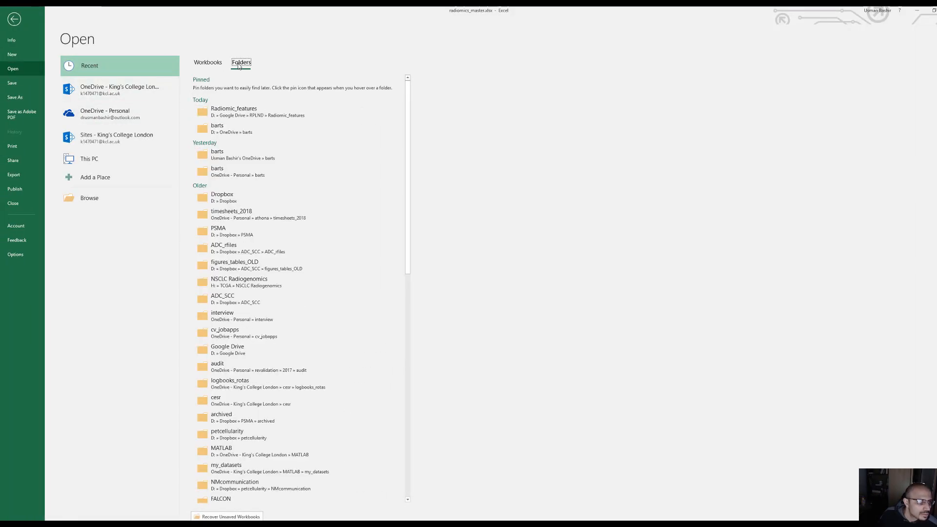
click(233, 111)
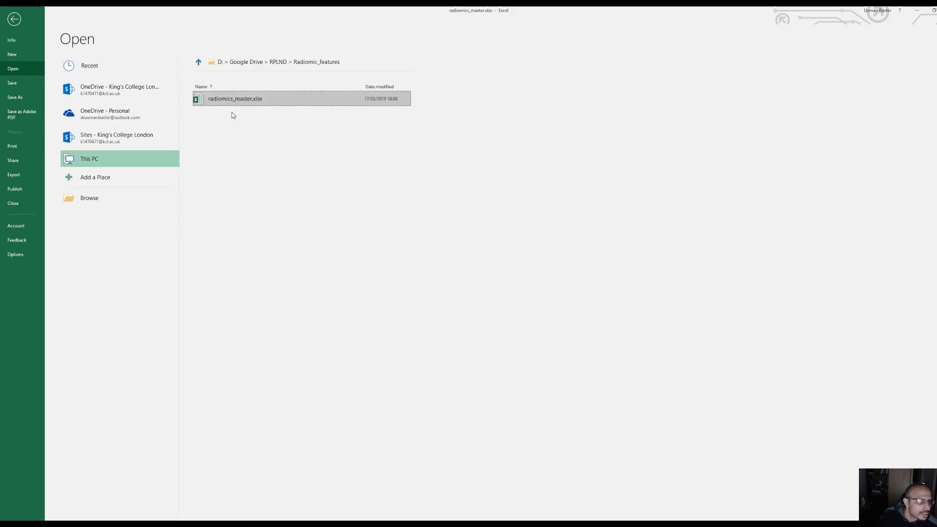
click(93, 197)
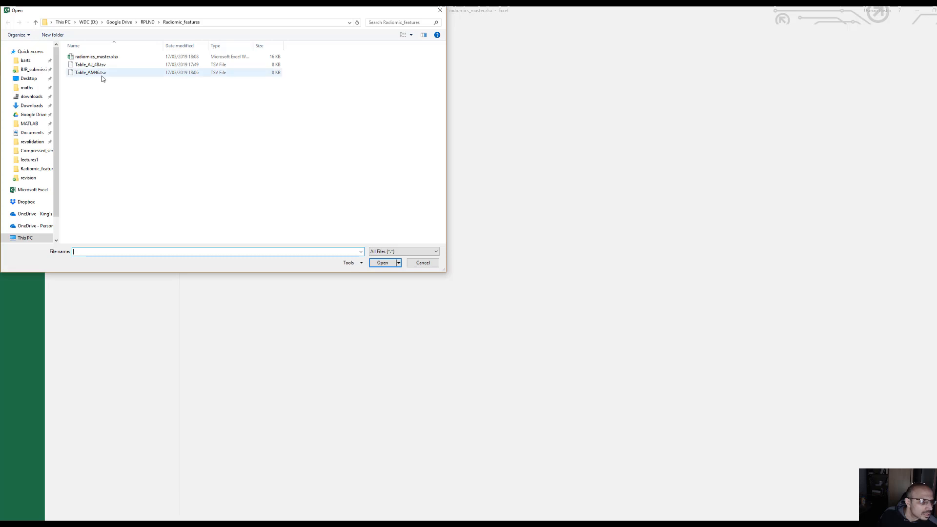
click(103, 73)
click(384, 263)
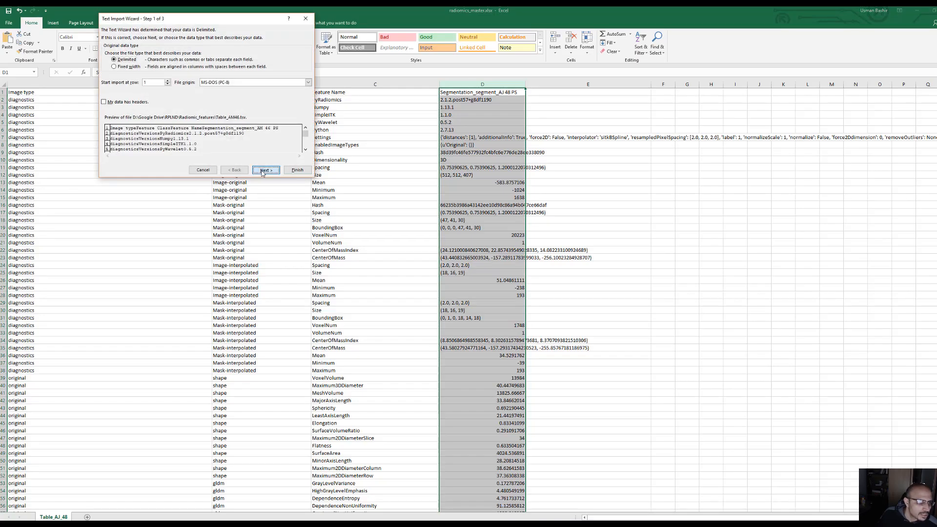
Import Table_AM46.tsv as delimited text with the General column data format
click(264, 170)
click(266, 170)
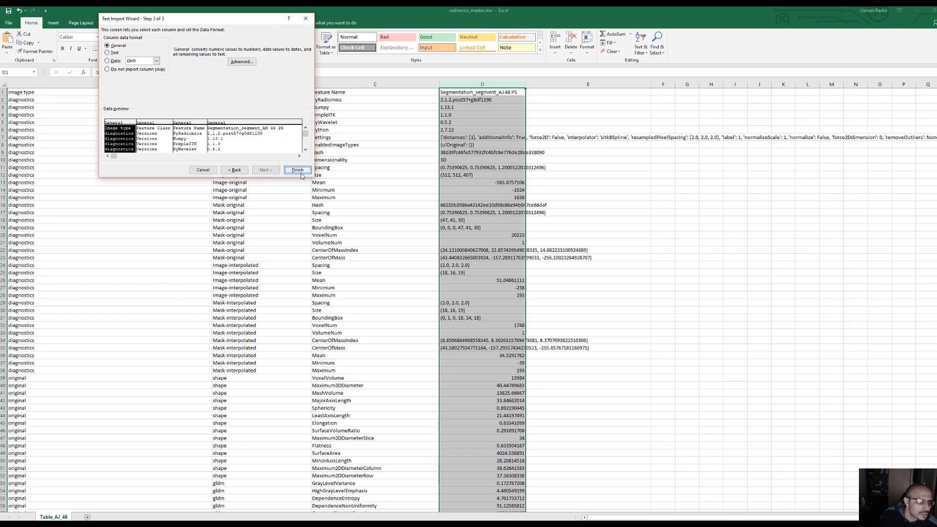
click(298, 170)
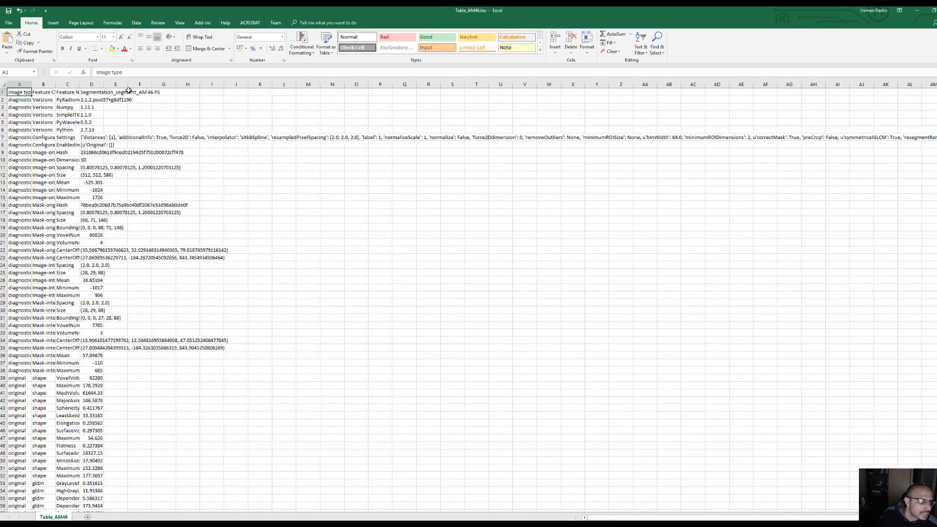
Widen column D of Table_AM46 and copy the whole column into column E of radiomics_master.xlsx
drag(103, 84, 260, 96)
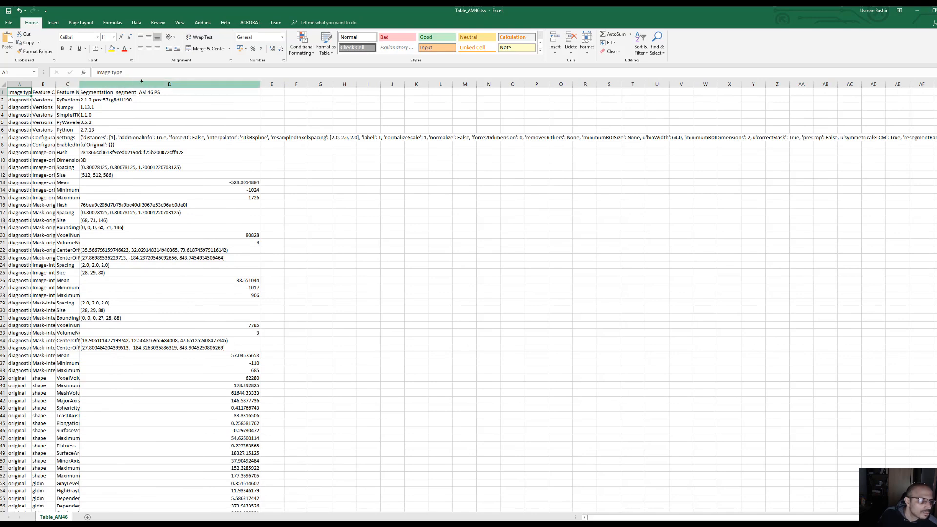
click(144, 84)
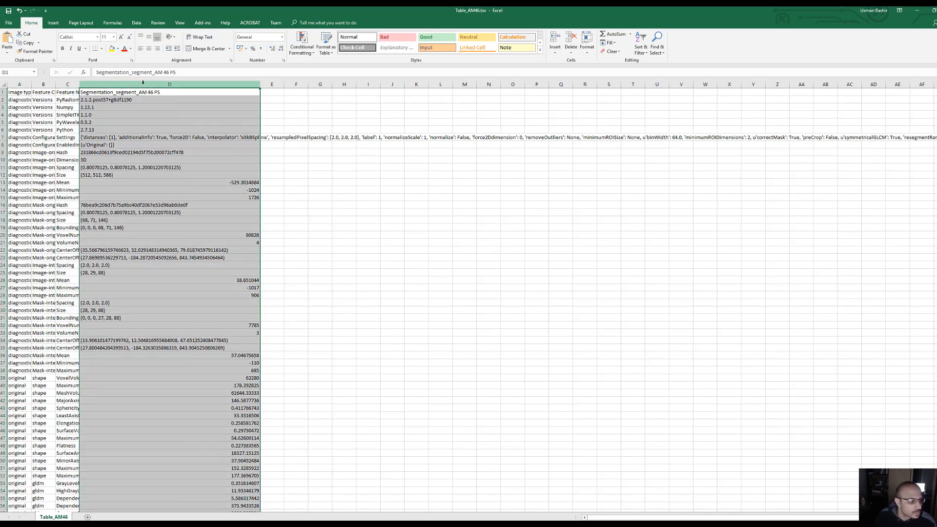
key(ctrl+c)
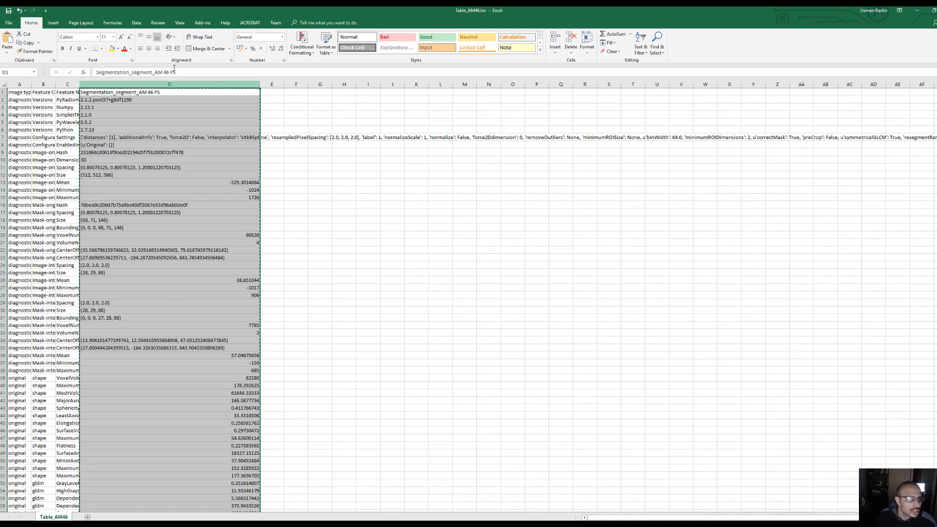
drag(257, 11, 934, 137)
click(558, 92)
click(558, 91)
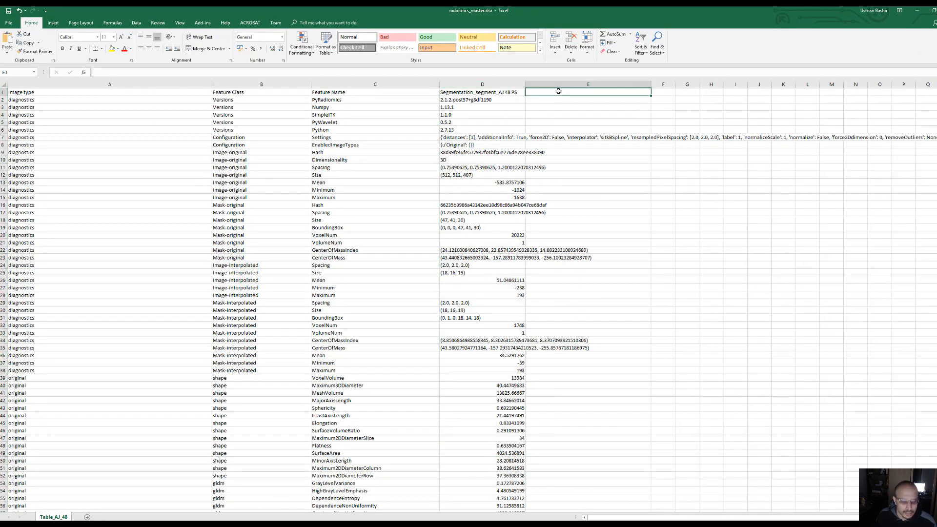
key(ctrl+v)
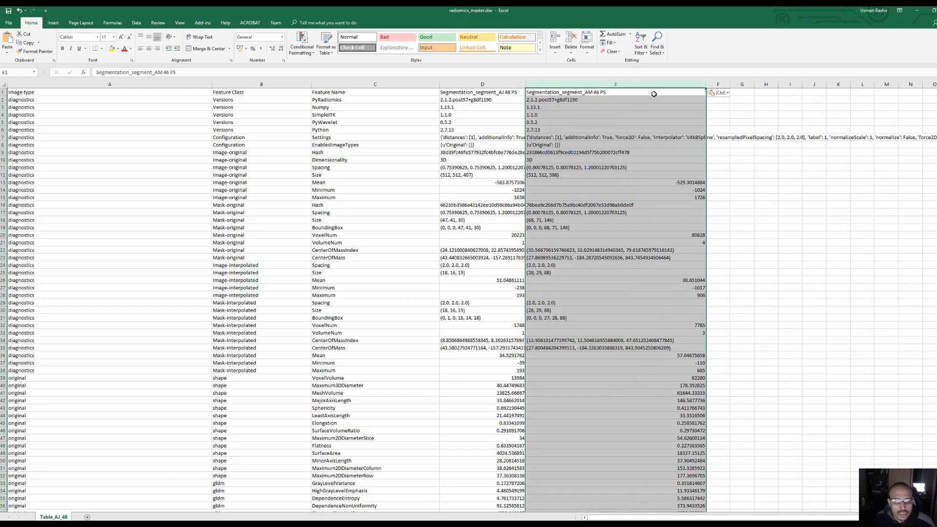
Compare the diagnostics and shape feature rows of the two segmentations in columns D and E
scroll(496, 348, down, 2)
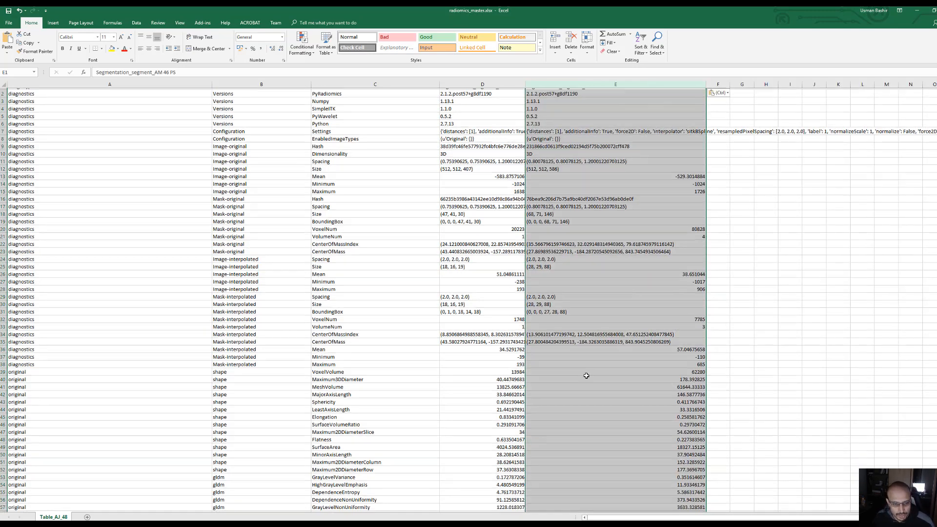
click(492, 355)
click(590, 360)
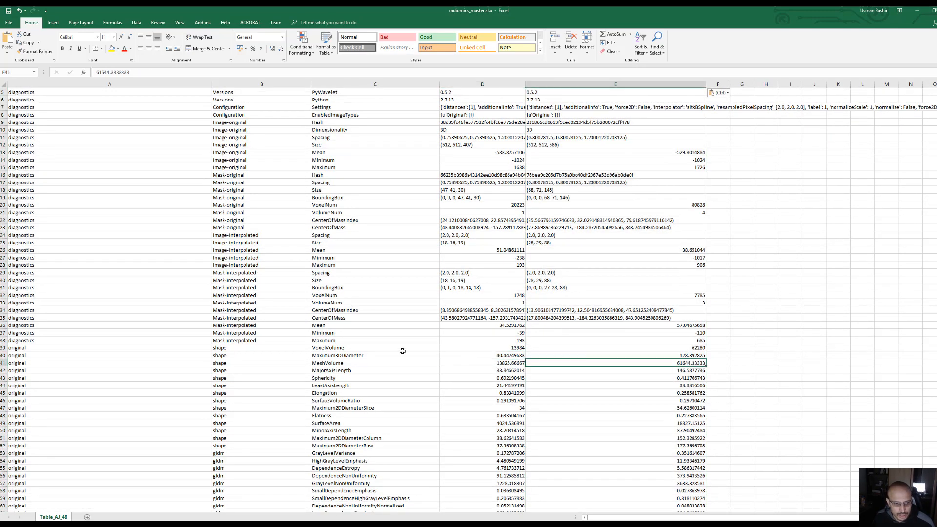
click(370, 355)
click(266, 356)
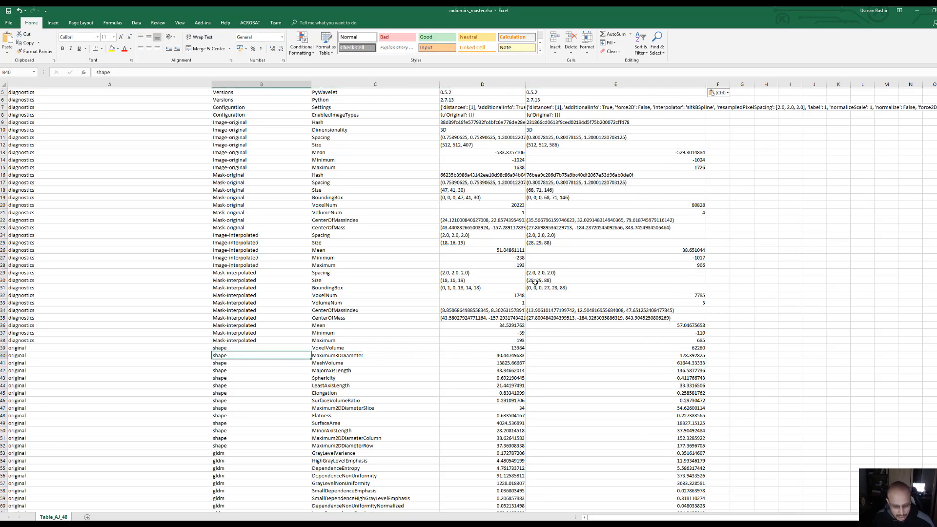
key(Escape)
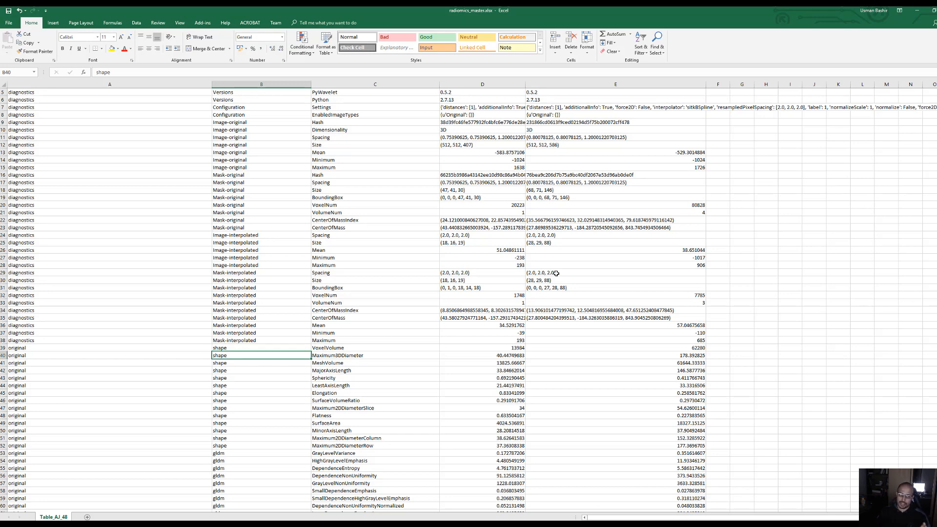
scroll(556, 274, up, 2)
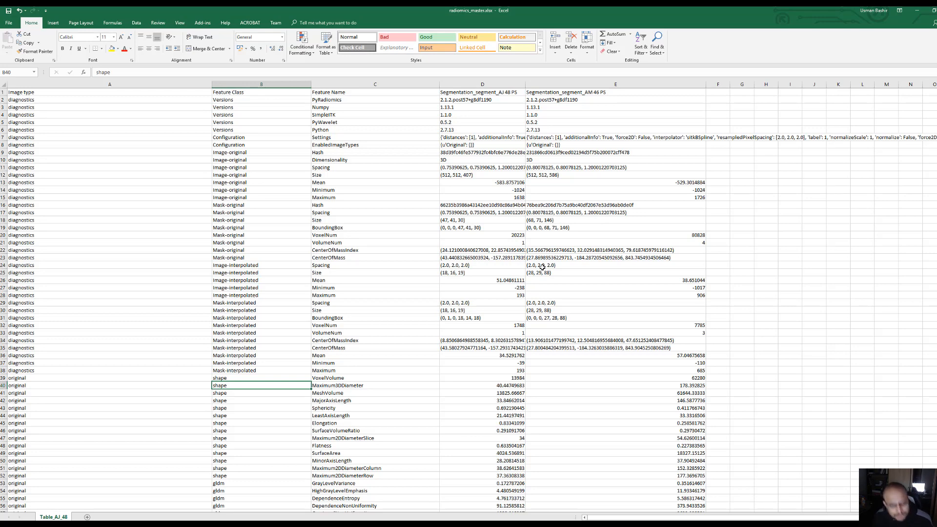
click(610, 212)
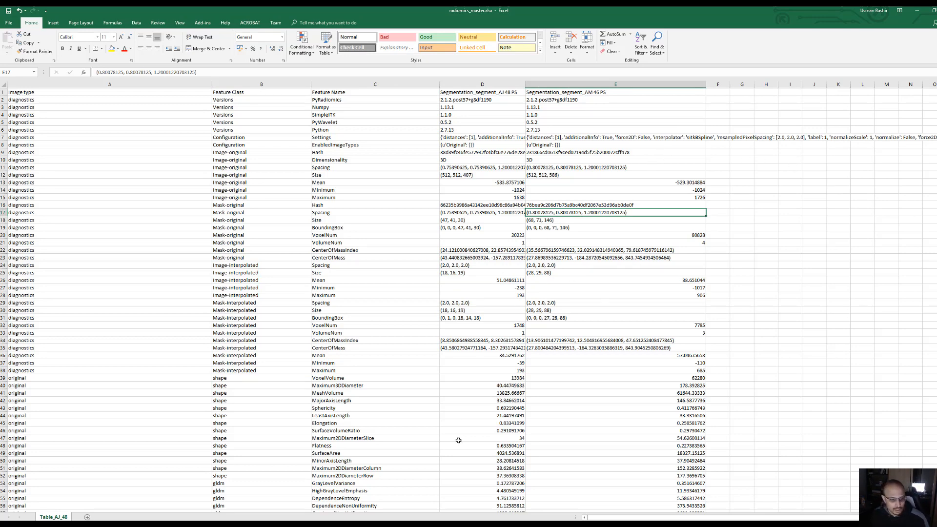
key(alt+Tab)
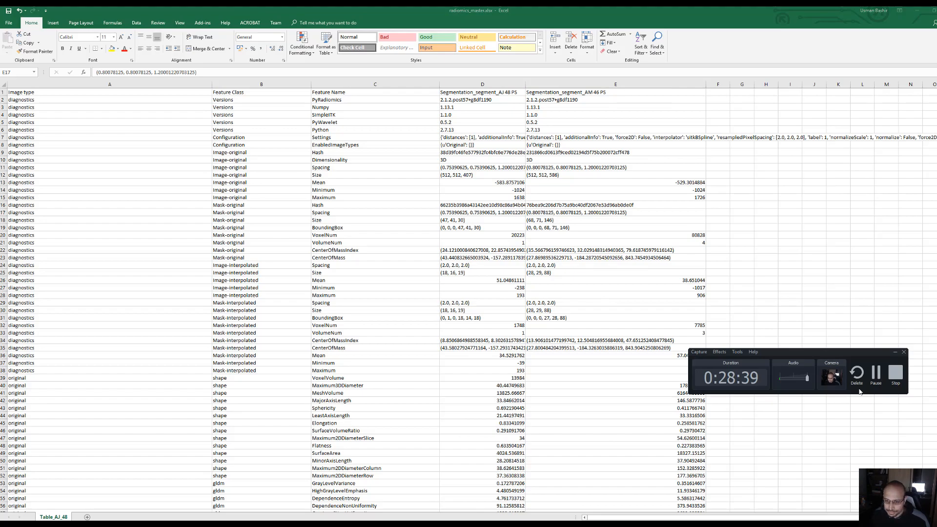